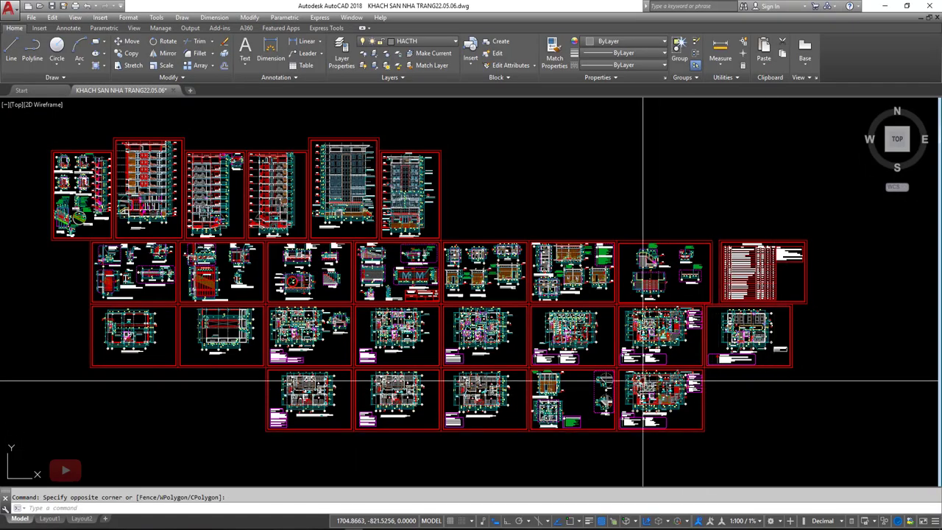
- Pan the hotel drawing sheets and switch the ribbon to the Manage tab
middle_drag(643, 331, 671, 327)
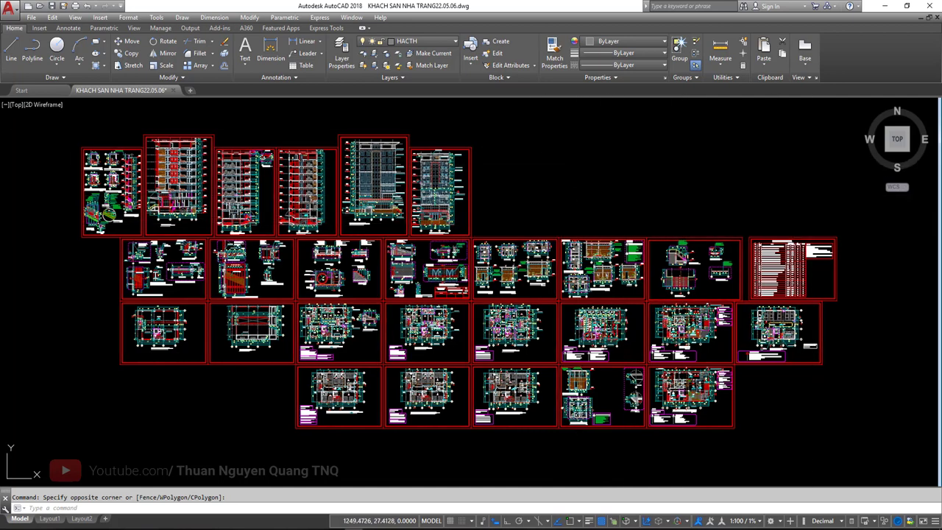
middle_drag(559, 194, 525, 194)
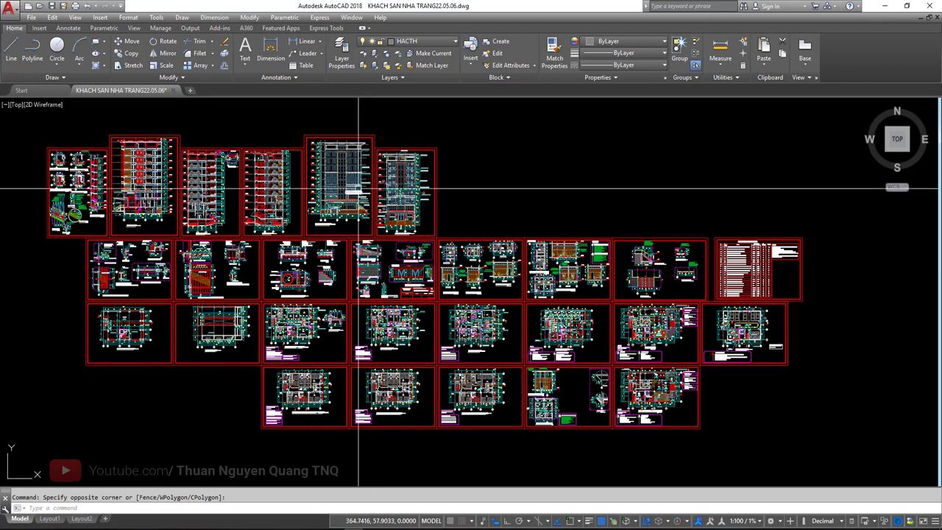
middle_drag(390, 178, 438, 173)
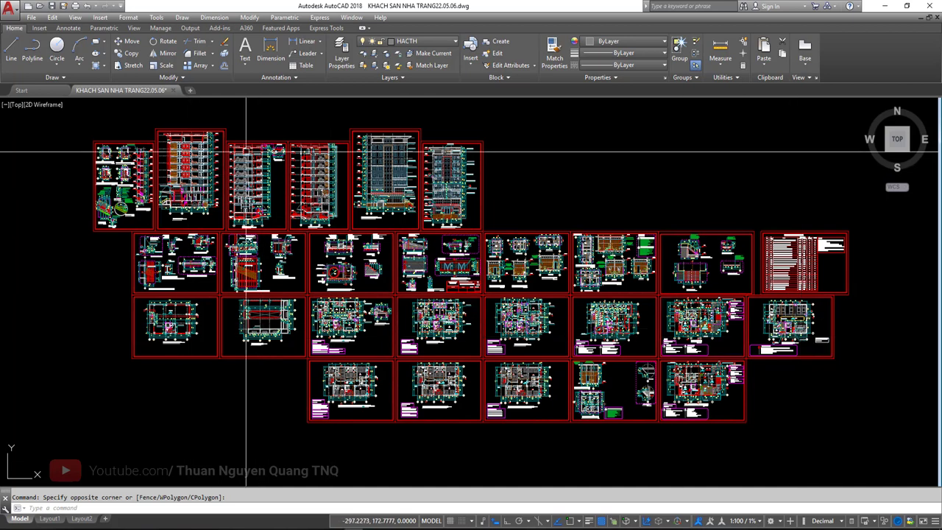
click(39, 28)
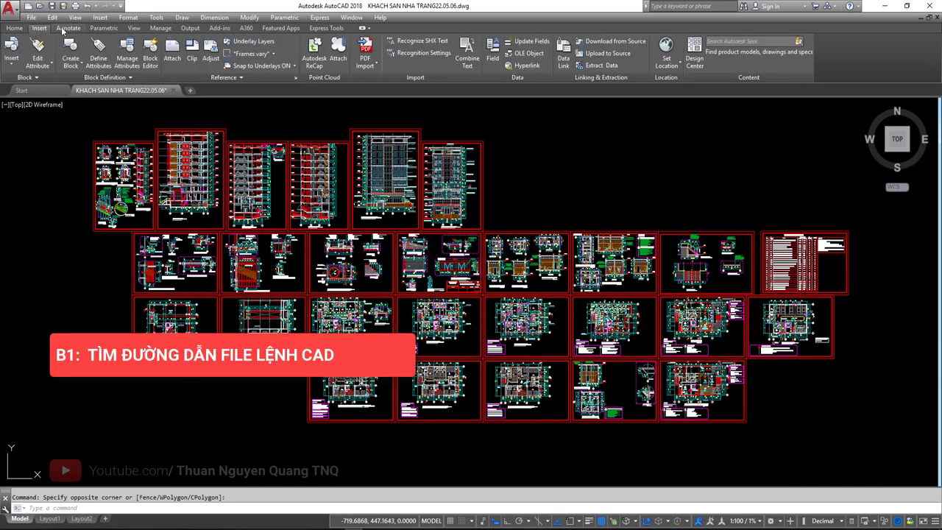
click(95, 28)
click(135, 28)
click(160, 28)
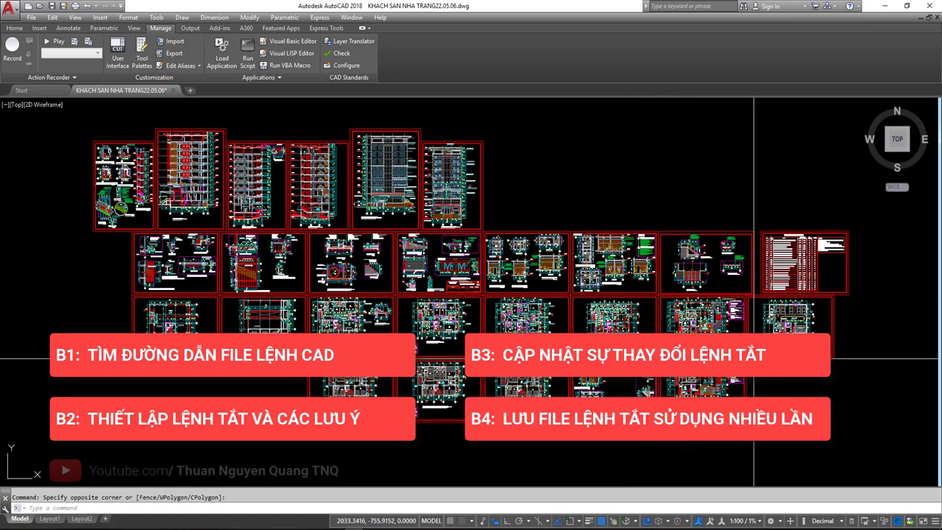
- Window-select the sheets, cancel with Esc, and dismiss the hatch grips tip balloon
click(833, 360)
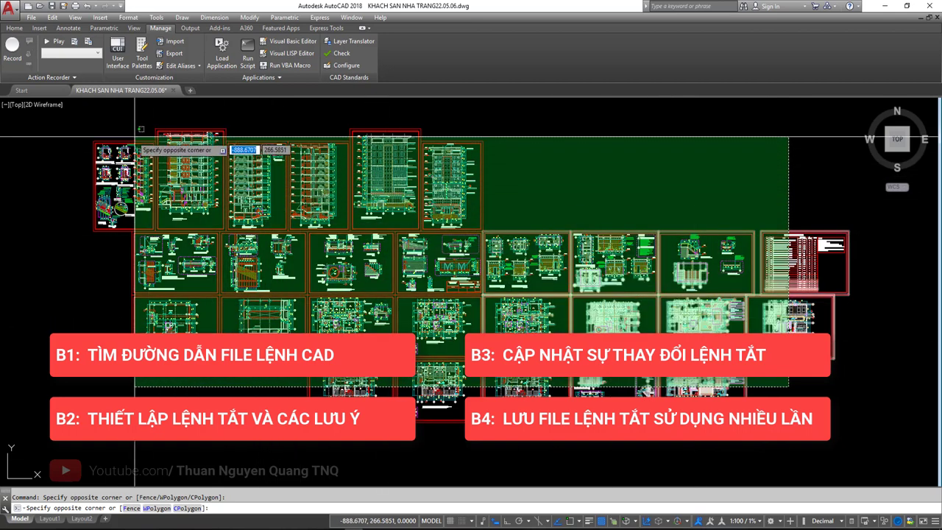
click(118, 135)
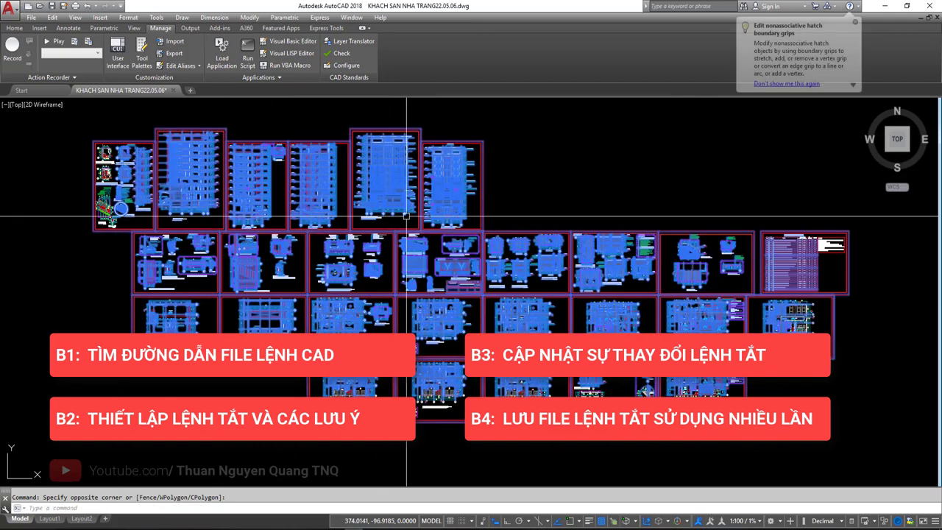
key(Escape)
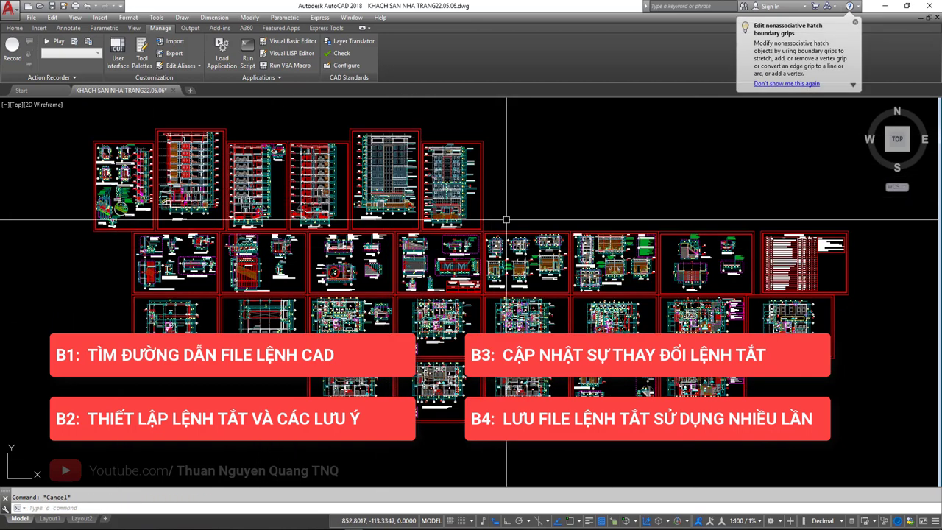
click(855, 22)
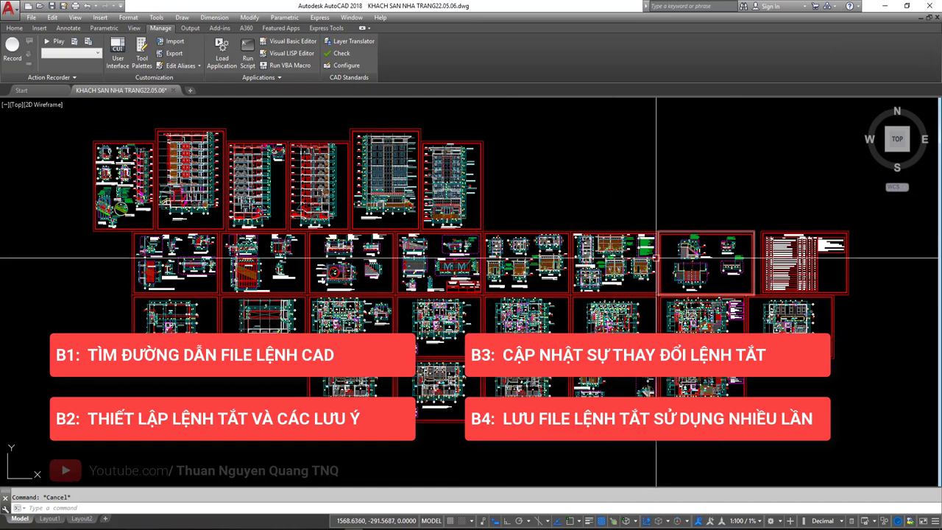
scroll(543, 204, down, 2)
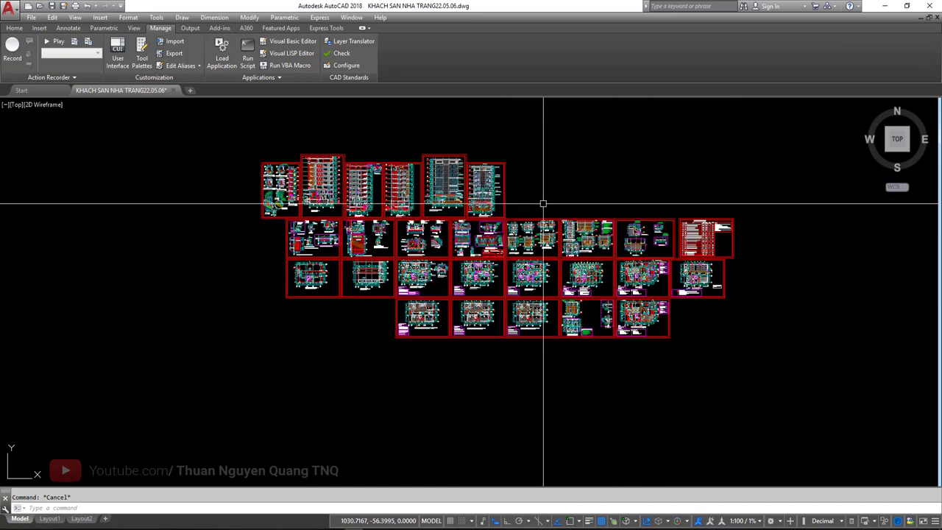
scroll(543, 204, up, 2)
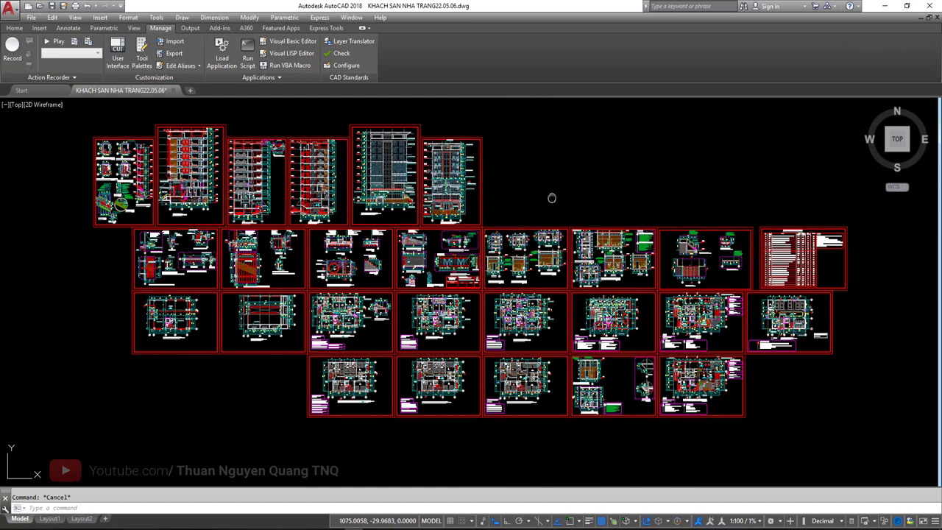
middle_drag(625, 287, 683, 275)
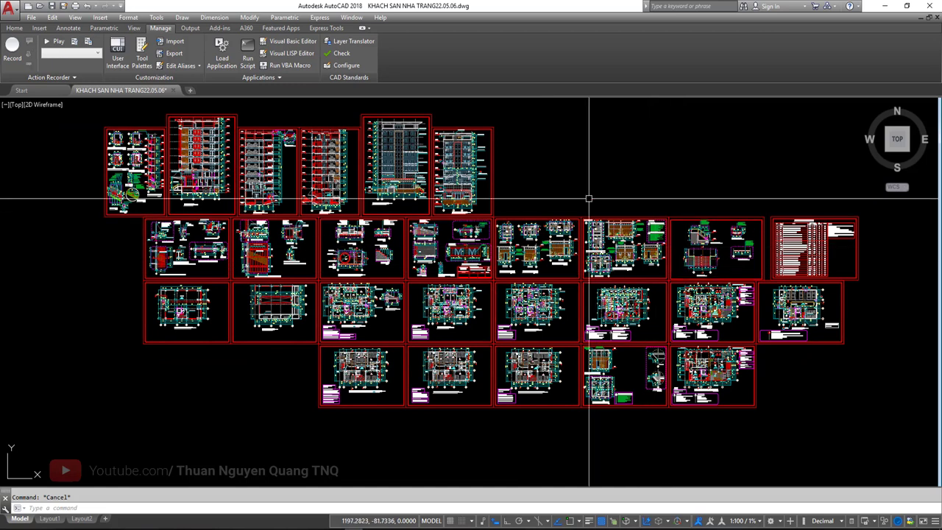
middle_drag(589, 199, 587, 206)
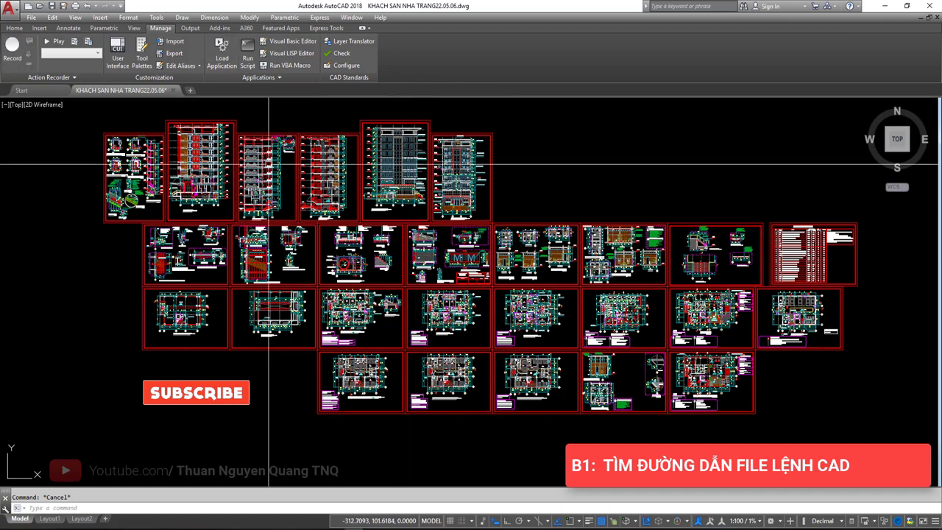
- Choose Edit Aliases from the Manage tab's dropdown to open acad.pgp in Notepad
click(13, 29)
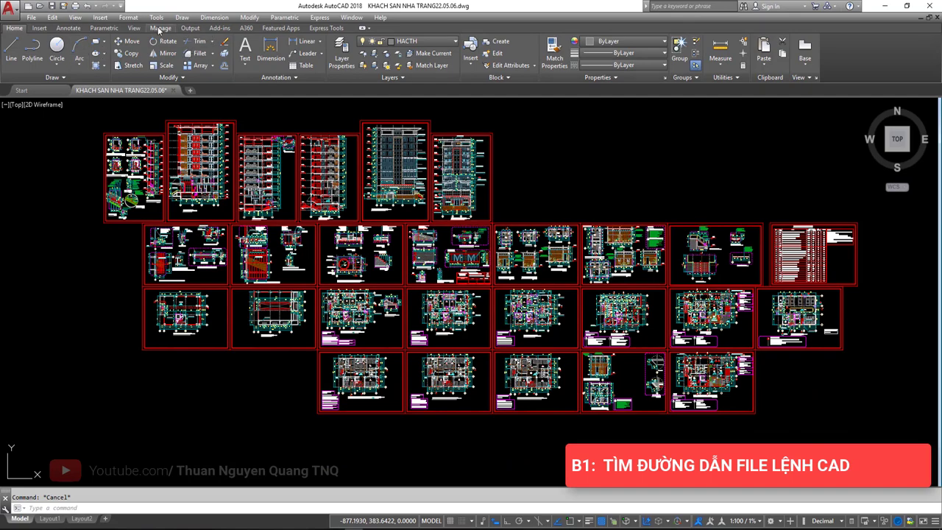
click(151, 29)
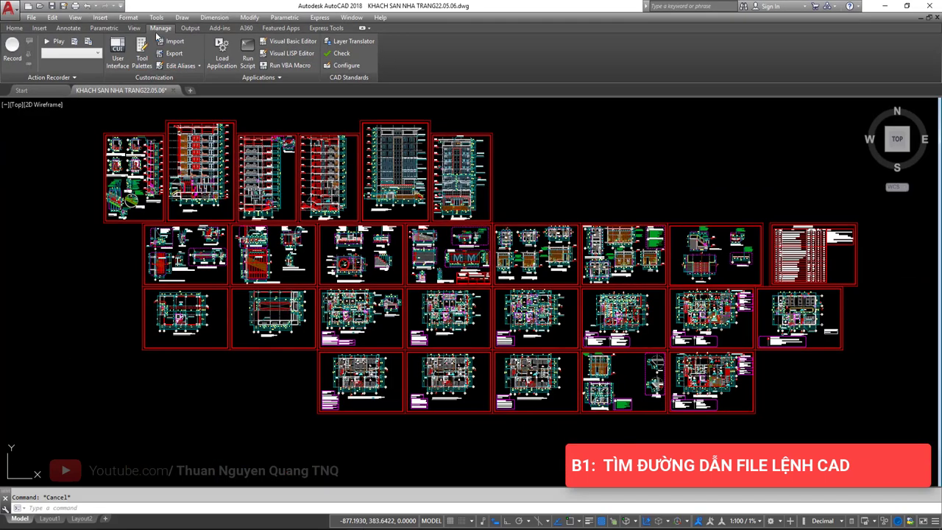
click(187, 65)
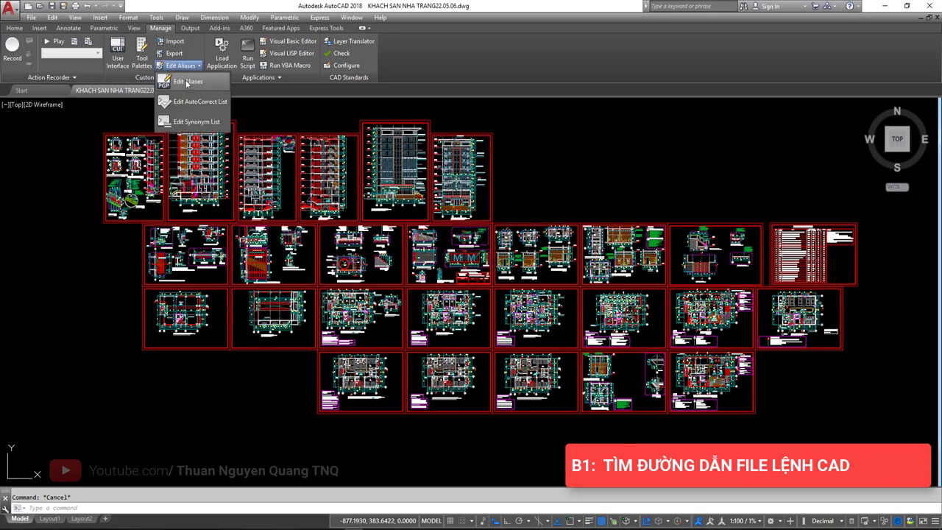
click(188, 83)
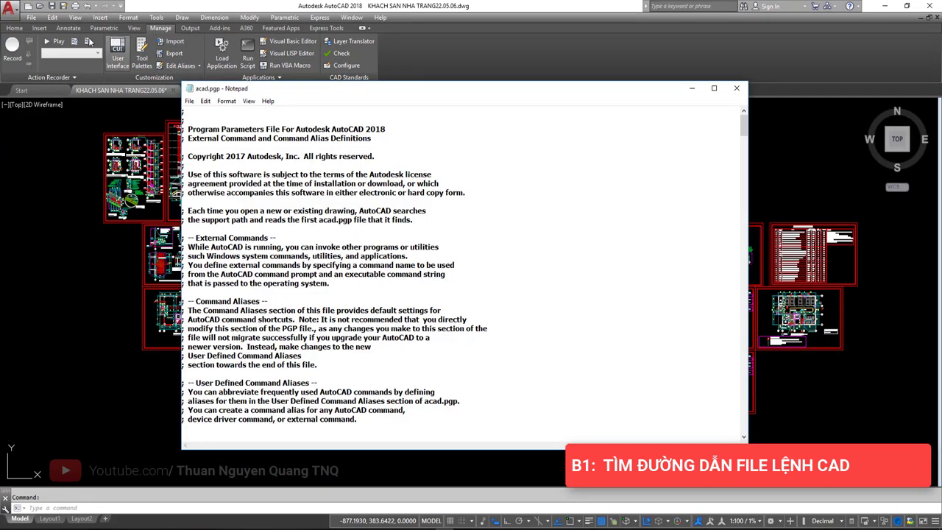
- Shake the Notepad window to minimize AutoCAD and highlight the acad.pgp title
drag(197, 83, 223, 62)
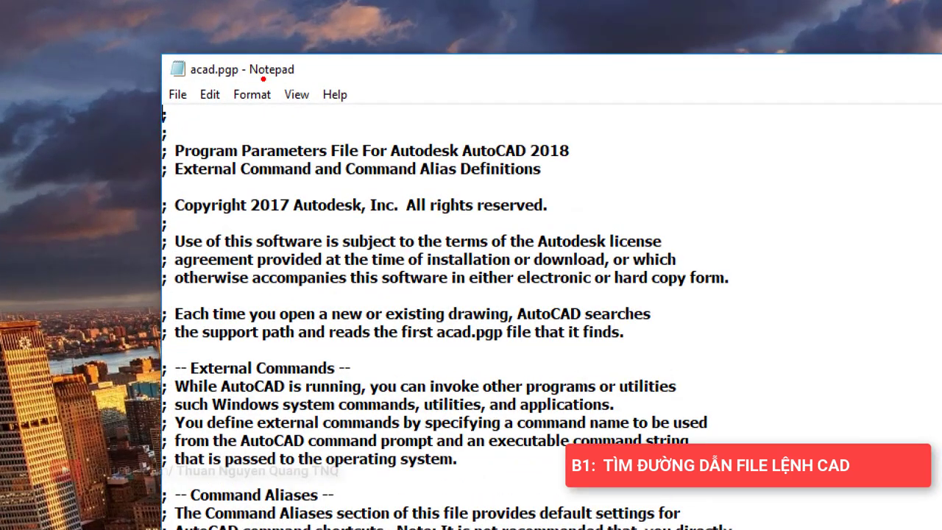
drag(263, 79, 290, 74)
drag(150, 48, 249, 83)
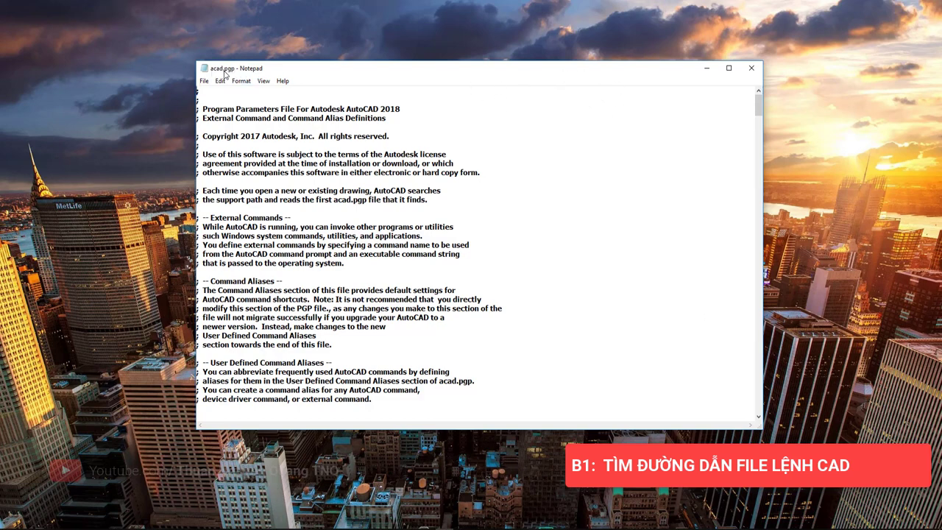
mouse_move(758, 105)
mouse_down()
mouse_move(769, 197)
mouse_move(773, 98)
mouse_up()
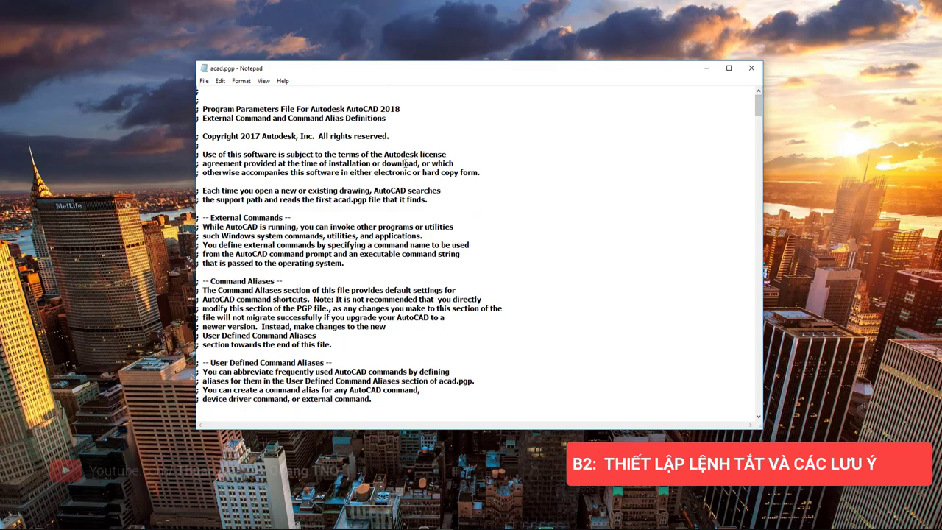
scroll(745, 118, down, 2)
scroll(745, 118, down, 3)
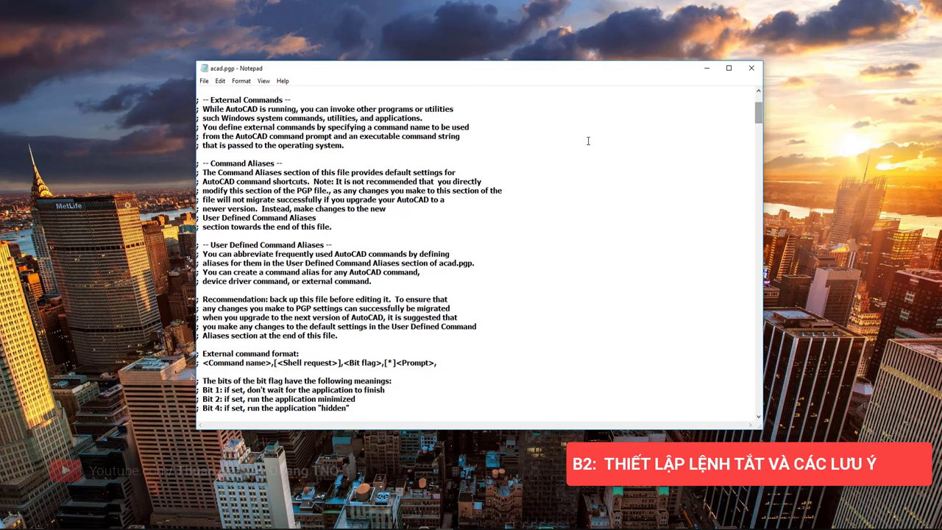
drag(486, 145, 203, 109)
click(264, 126)
drag(318, 218, 197, 163)
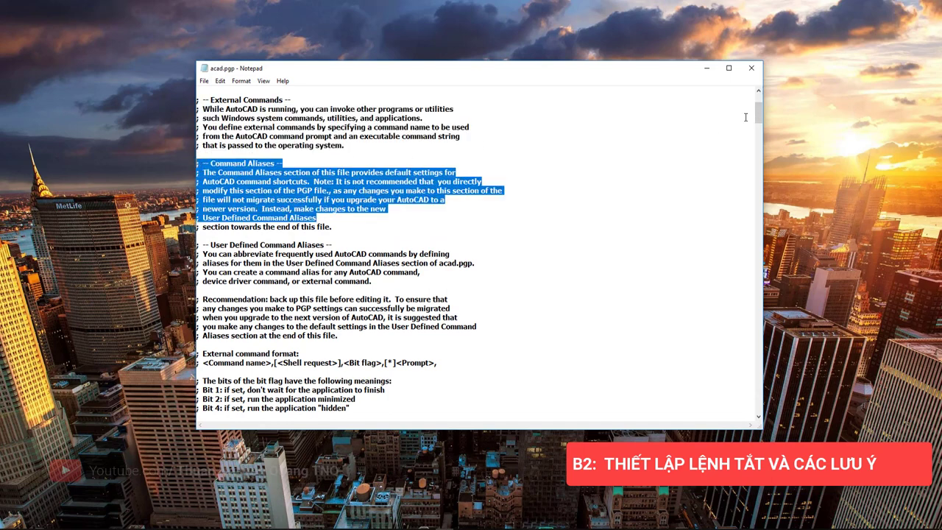
drag(759, 114, 760, 156)
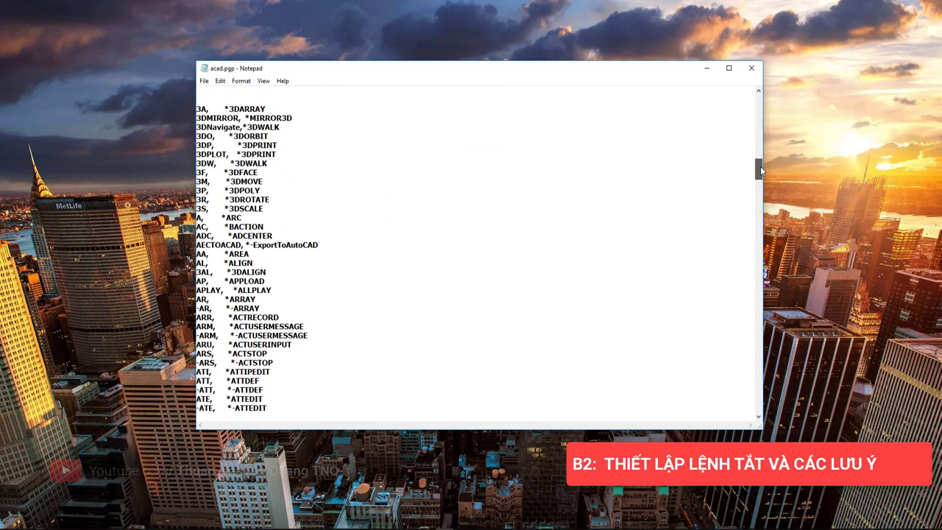
drag(761, 157, 759, 162)
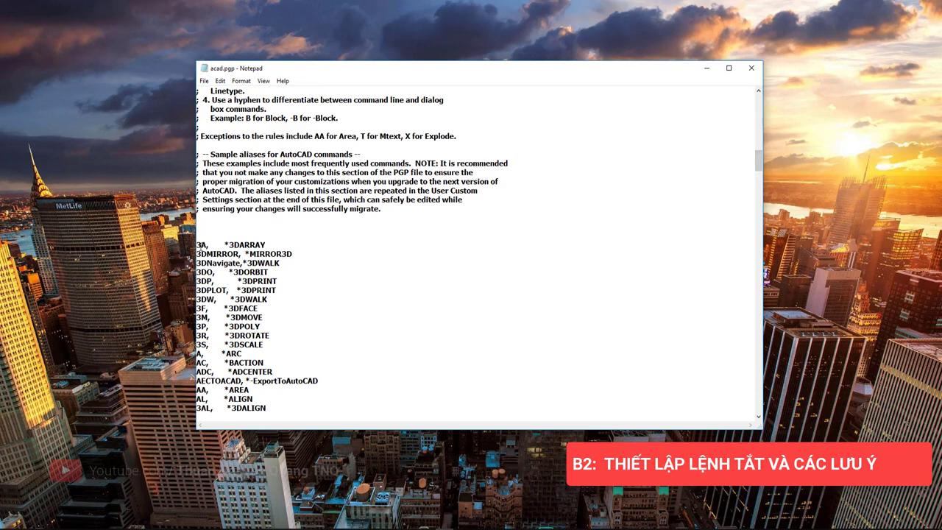
mouse_move(197, 244)
mouse_down()
mouse_move(292, 254)
mouse_move(201, 281)
mouse_up()
drag(278, 326, 200, 317)
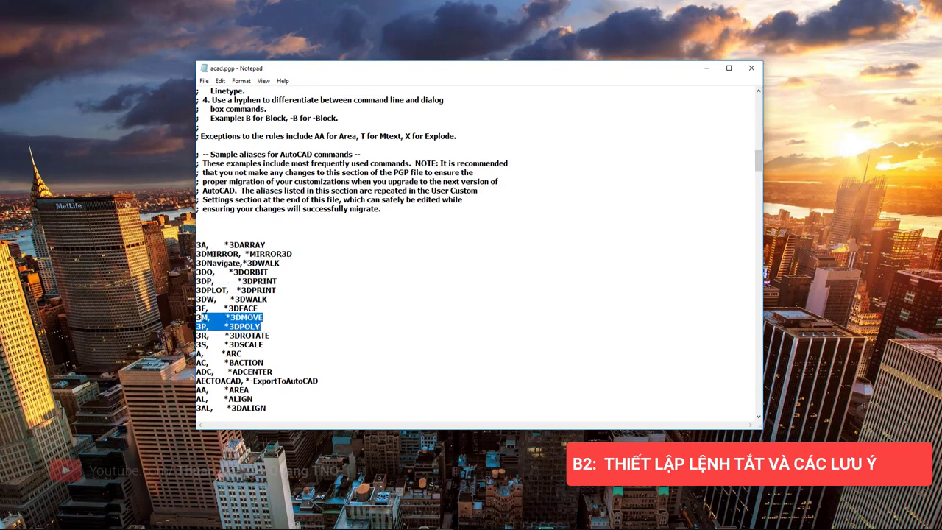
click(287, 300)
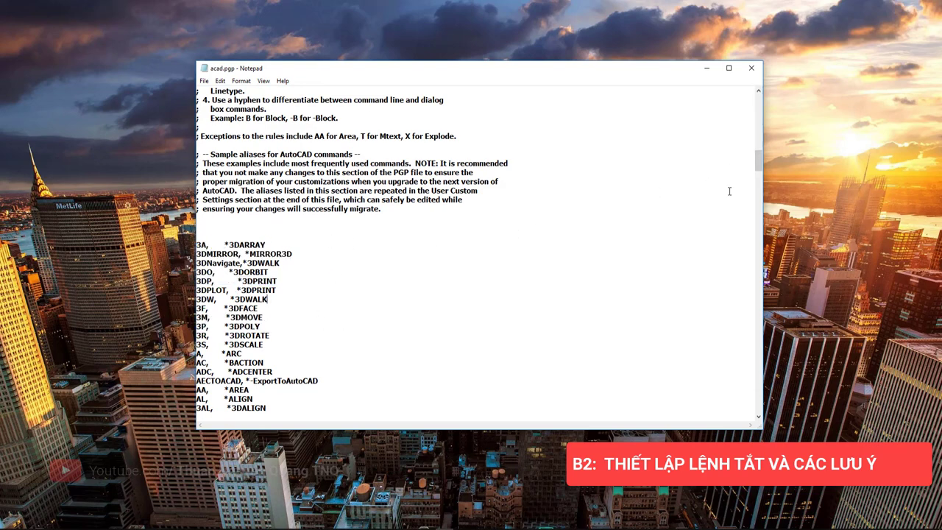
drag(758, 160, 759, 98)
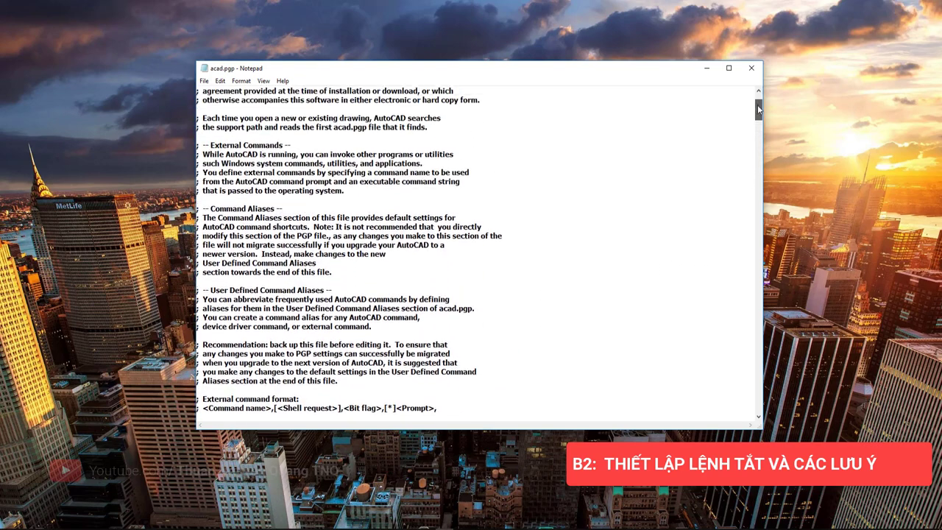
drag(445, 120, 198, 88)
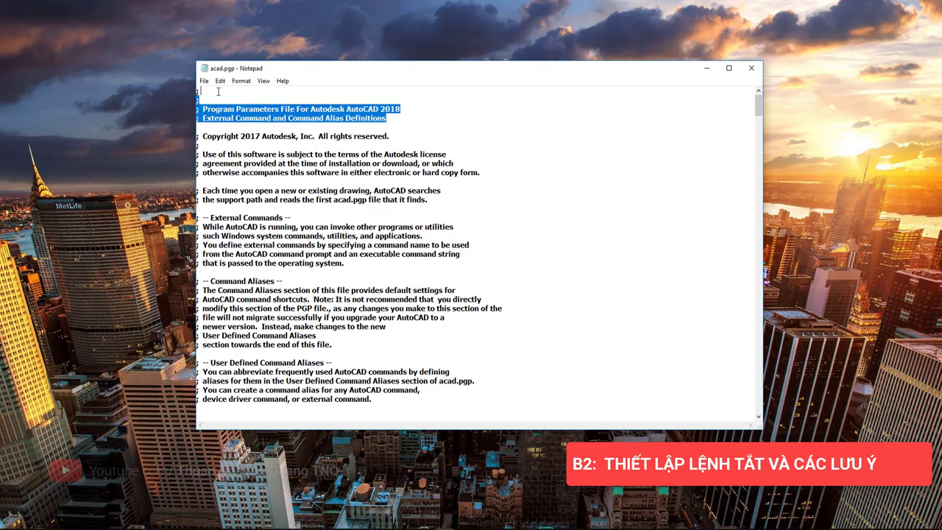
drag(405, 191, 198, 191)
click(370, 180)
drag(369, 180, 197, 154)
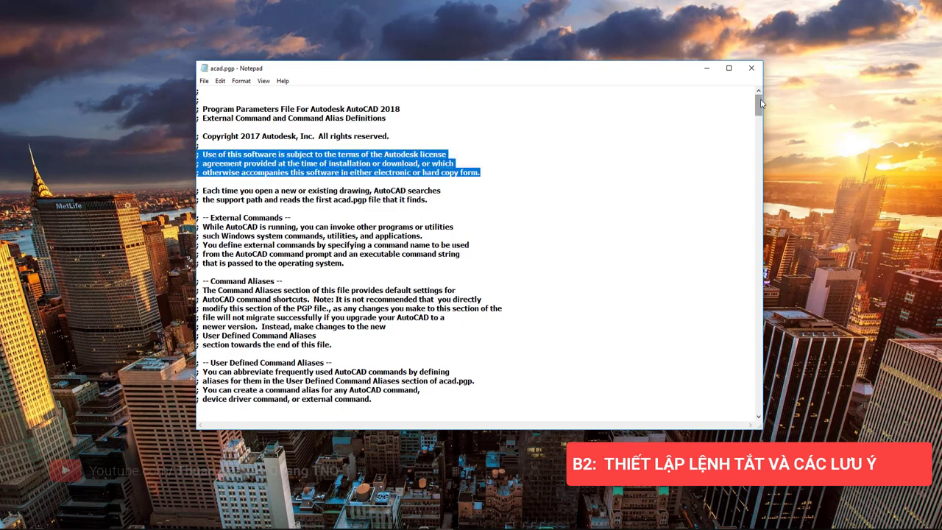
drag(761, 103, 763, 158)
click(288, 172)
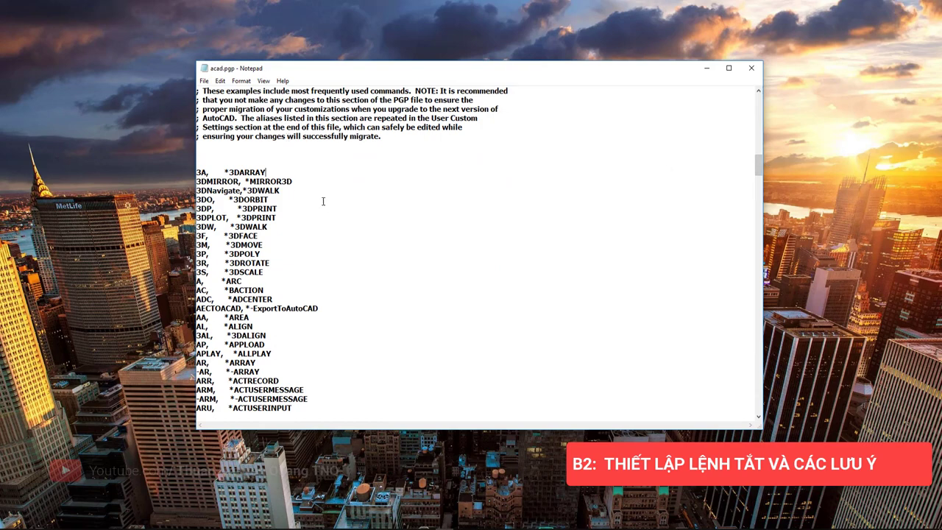
drag(322, 201, 196, 172)
drag(272, 230, 196, 220)
click(272, 199)
drag(247, 204, 184, 190)
drag(303, 182, 196, 172)
drag(213, 209, 263, 218)
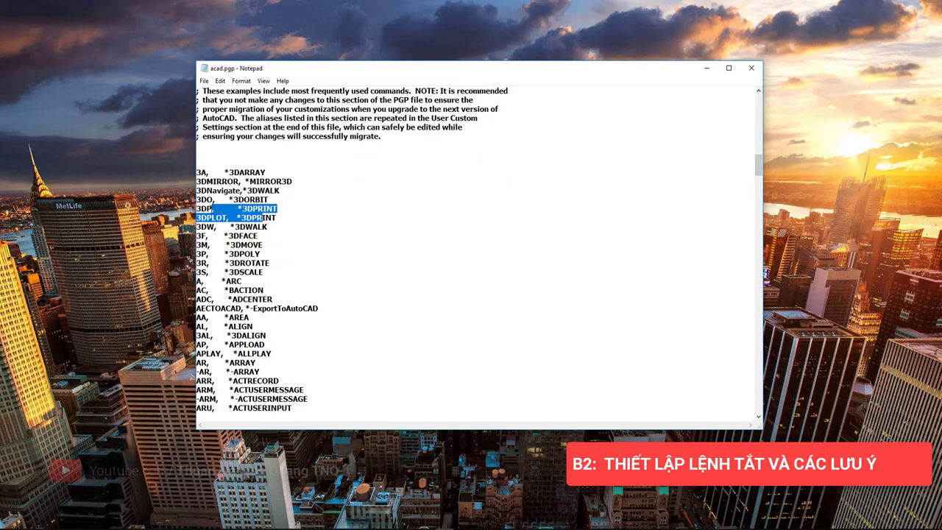
click(201, 171)
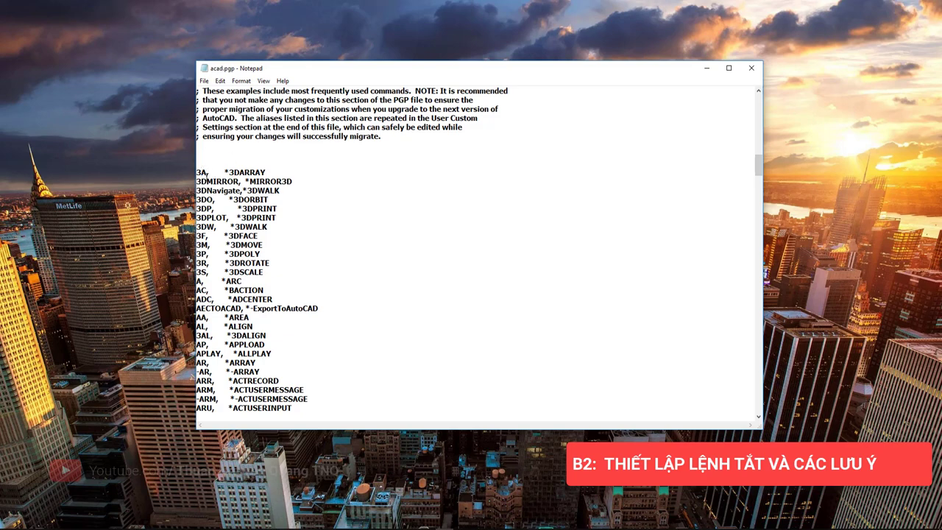
drag(207, 172, 195, 172)
mouse_move(197, 272)
mouse_down()
mouse_move(242, 281)
mouse_move(196, 271)
mouse_move(196, 281)
mouse_up()
click(220, 171)
drag(760, 164, 760, 167)
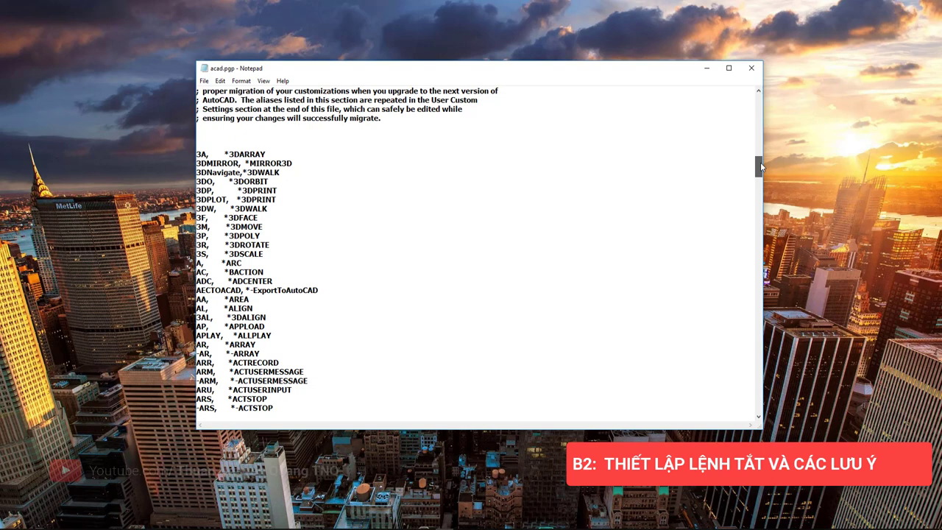
mouse_move(760, 163)
mouse_down()
mouse_move(761, 304)
mouse_move(764, 161)
mouse_up()
scroll(279, 220, down, 1)
mouse_move(228, 233)
mouse_down()
mouse_move(259, 245)
mouse_move(188, 236)
mouse_up()
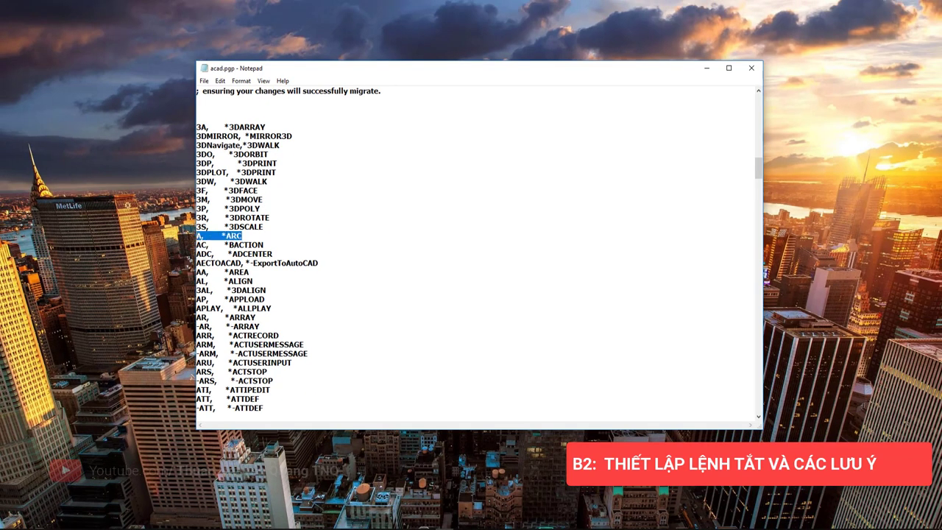
click(233, 227)
drag(760, 167, 760, 167)
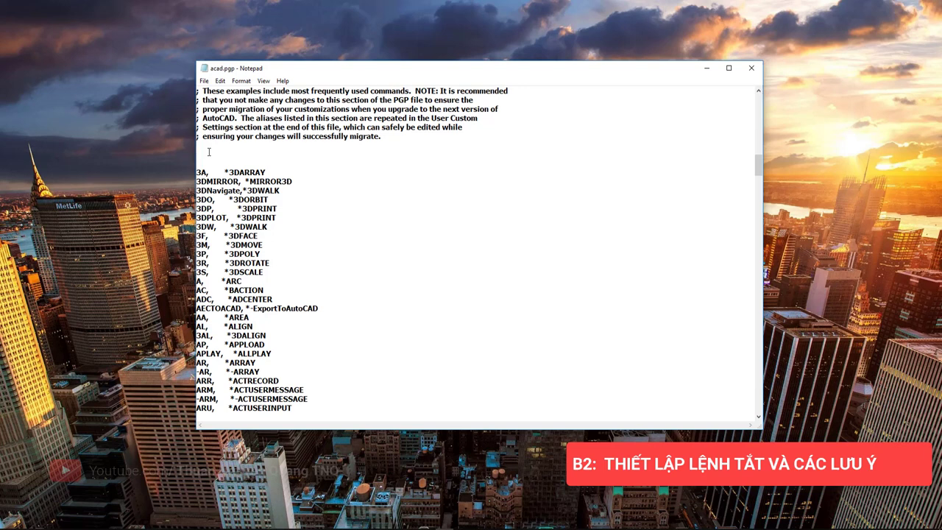
- Insert several blank lines above the 3A, *3DARRAY line
key(Return)
key(Return)
key(Return)
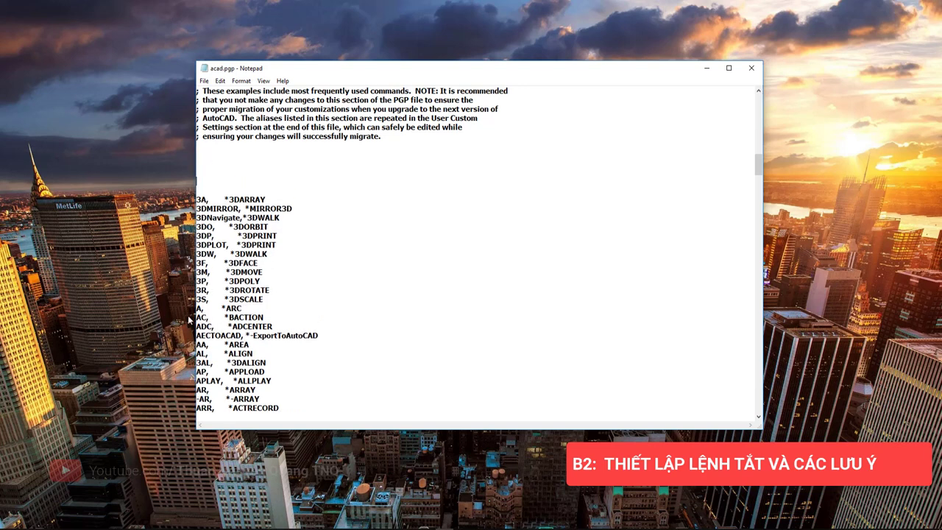
double_click(199, 308)
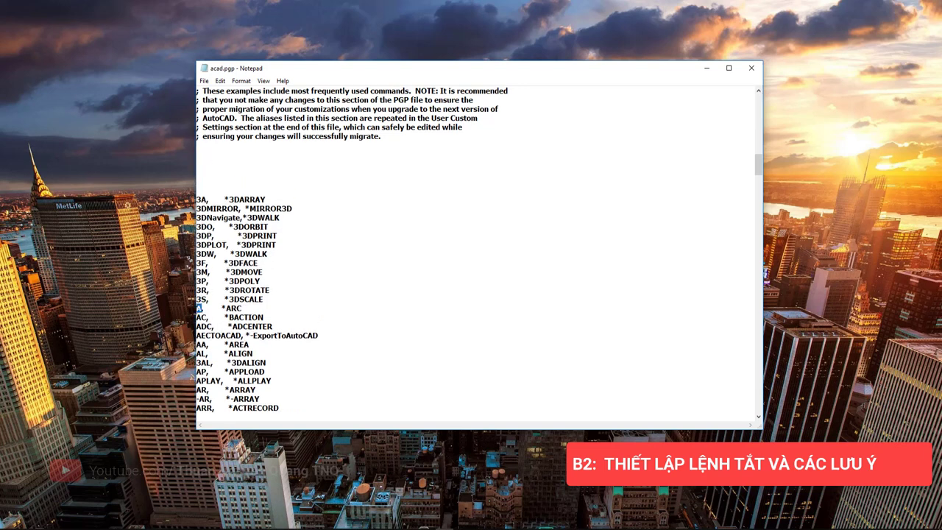
click(206, 171)
drag(263, 316, 190, 309)
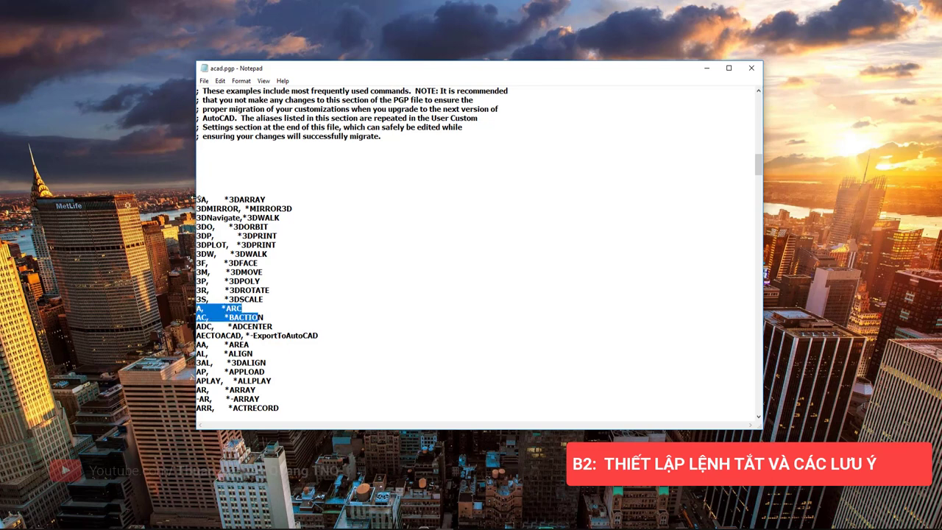
click(210, 159)
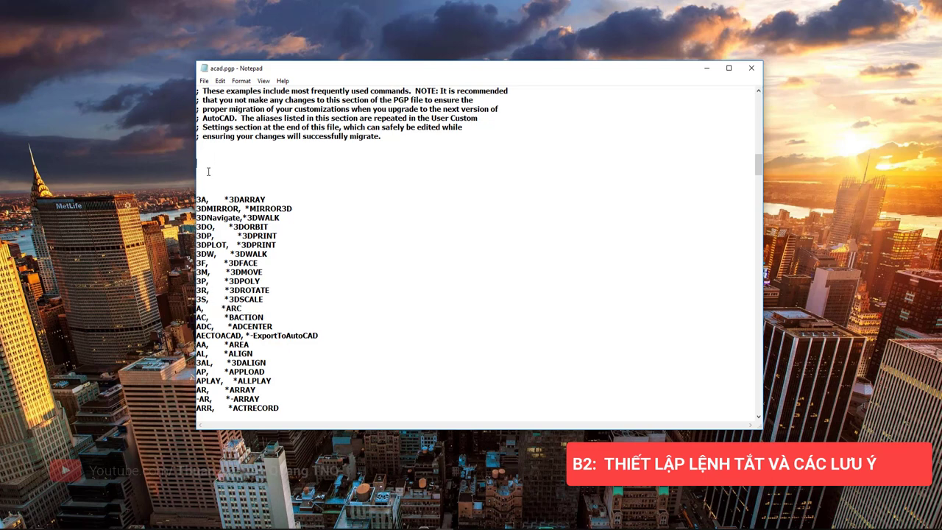
key(Return)
key(Return)
key(Return)
key(Return)
key(Return)
key(Return)
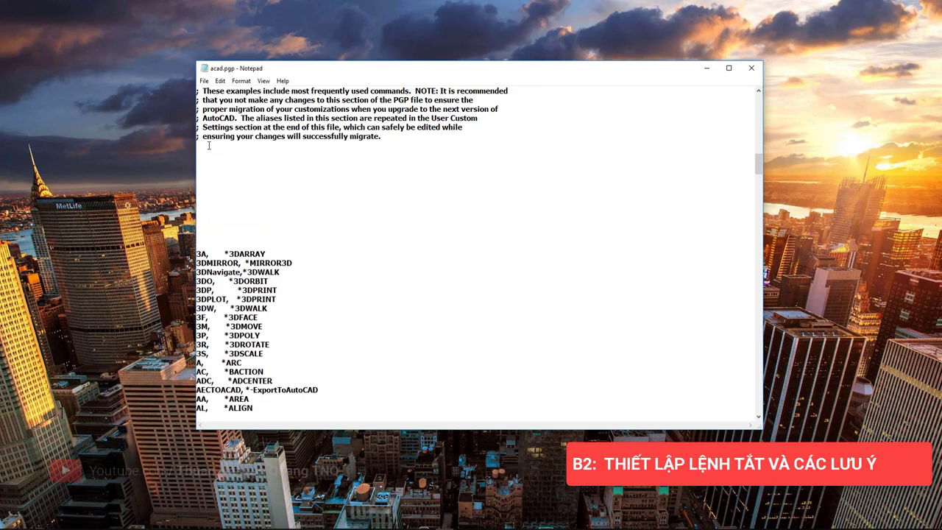
key(shift+End)
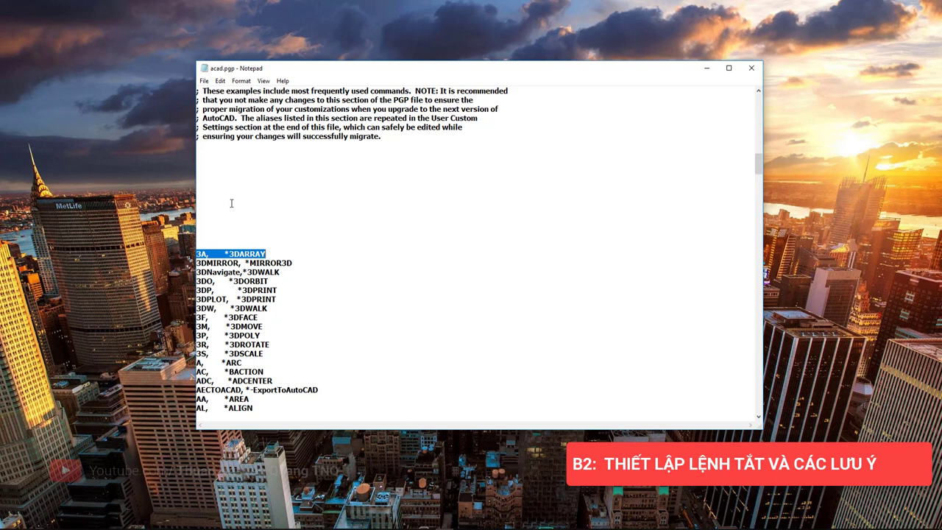
key(Home)
key(Return)
key(Return)
key(Return)
key(Return)
key(Return)
key(Return)
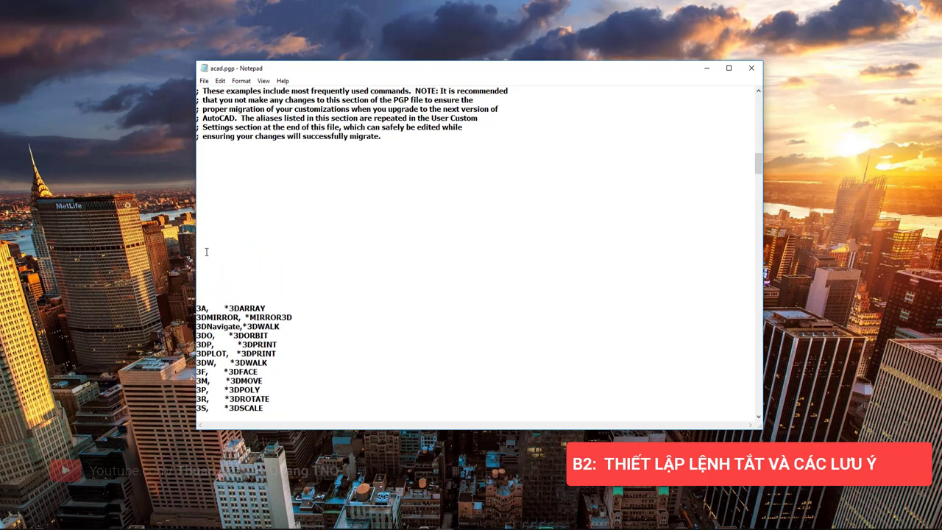
key(Return)
key(Return)
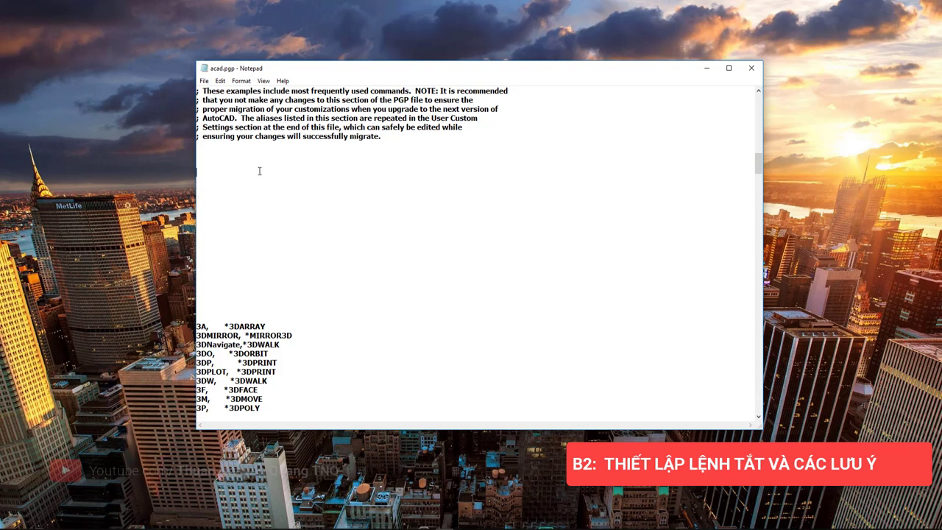
- Adjust the blank block, removing extra empty lines and a stray typed letter
scroll(250, 304, down, 2)
scroll(250, 304, down, 2)
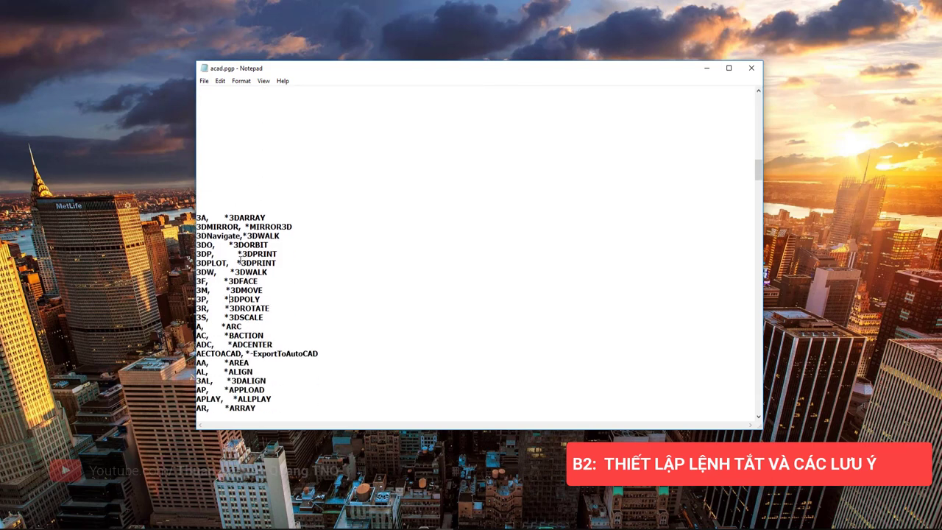
scroll(220, 250, up, 3)
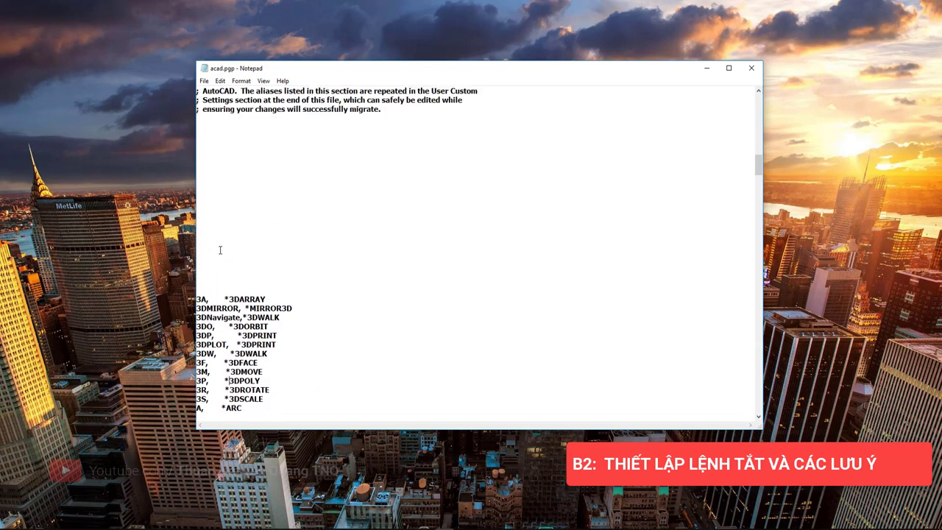
click(210, 147)
key(Return)
key(Return)
key(Return)
key(Return)
key(Return)
key(Return)
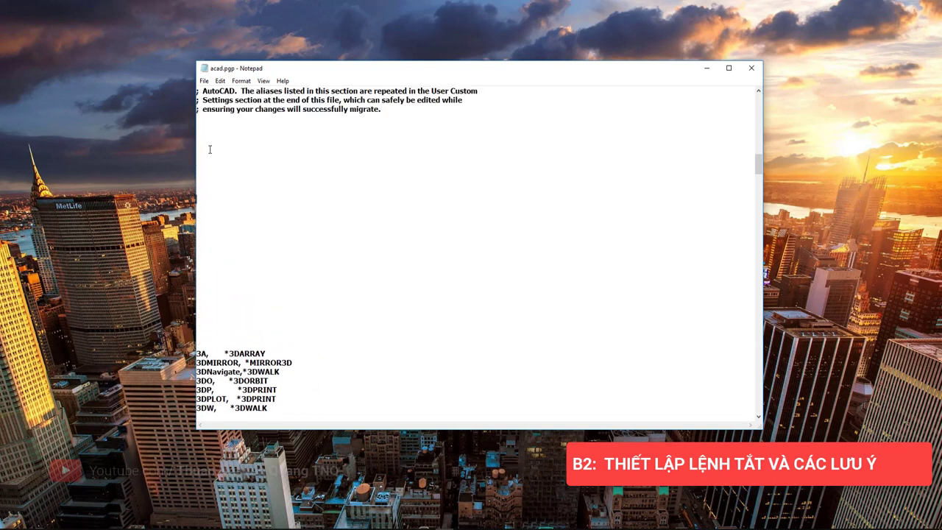
key(BackSpace)
key(BackSpace)
key(BackSpace)
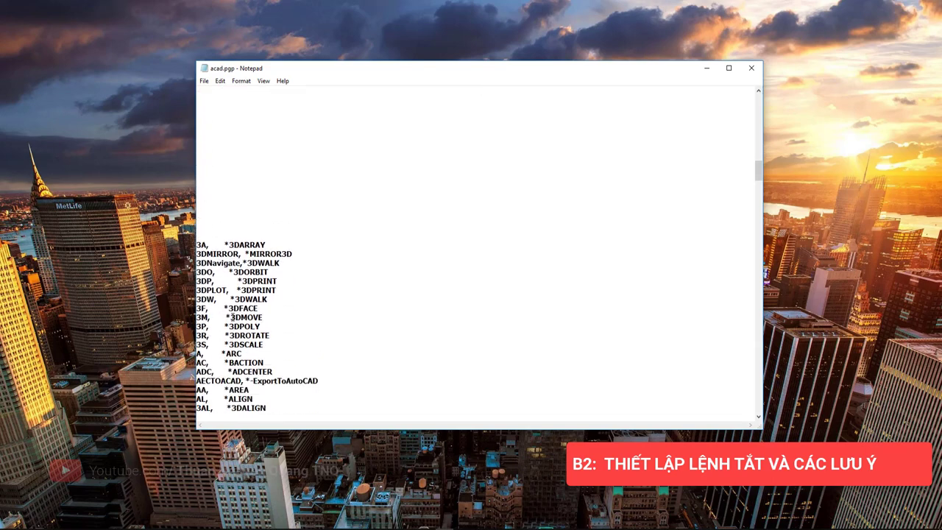
key(BackSpace)
key(BackSpace)
key(BackSpace)
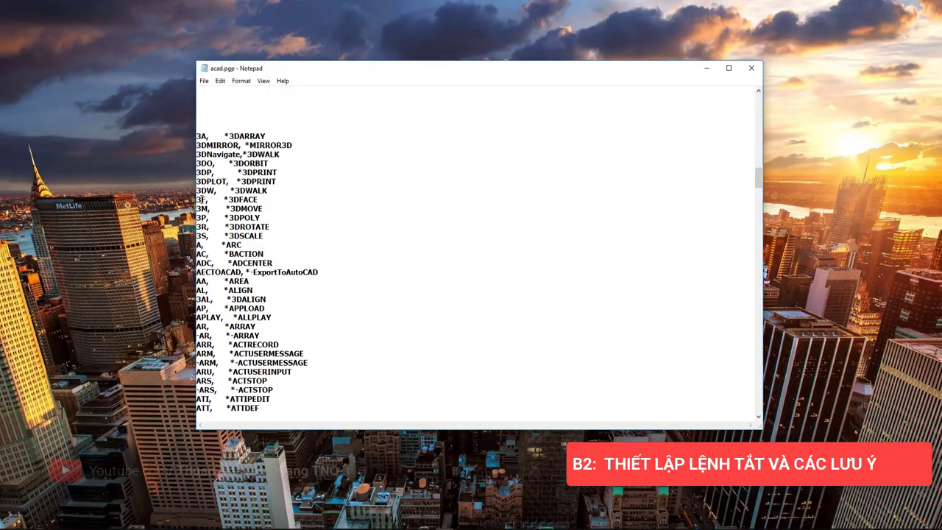
scroll(213, 180, up, 3)
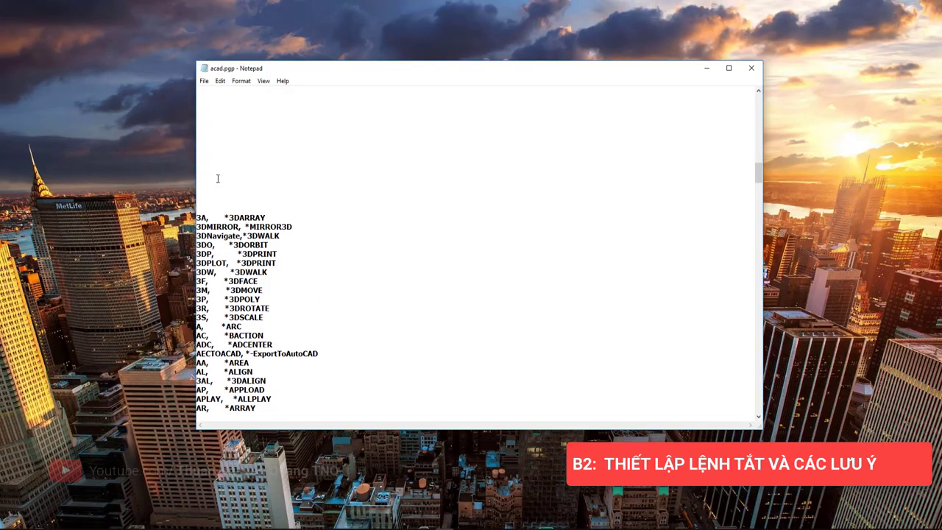
scroll(294, 173, up, 3)
scroll(412, 172, up, 3)
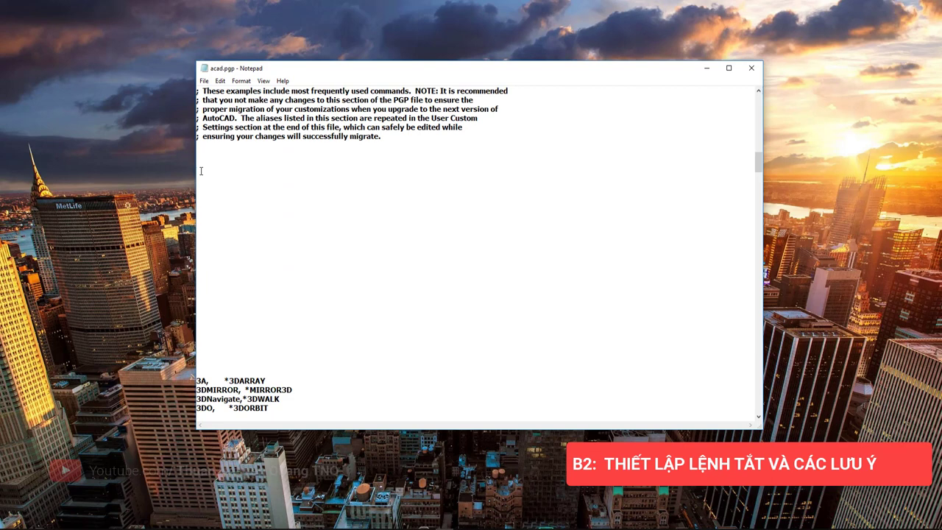
text(p)
key(BackSpace)
scroll(408, 221, down, 7)
drag(759, 175, 746, 286)
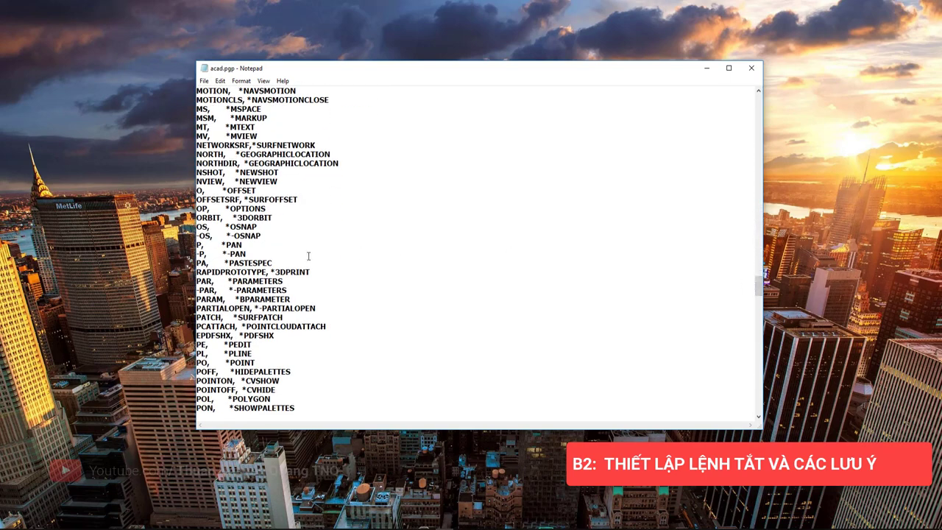
- Copy the PL, *PLINE line into the blank block and change its alias to 11
scroll(219, 242, down, 6)
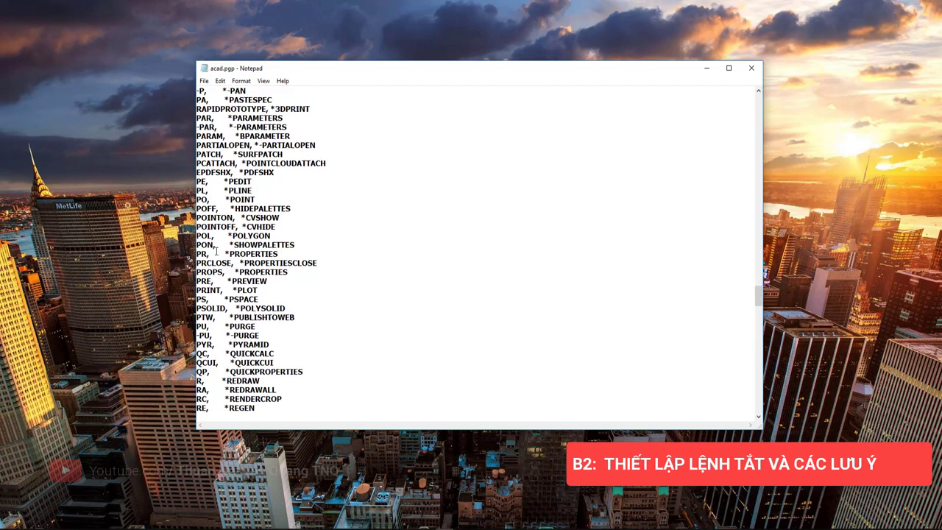
drag(254, 190, 196, 190)
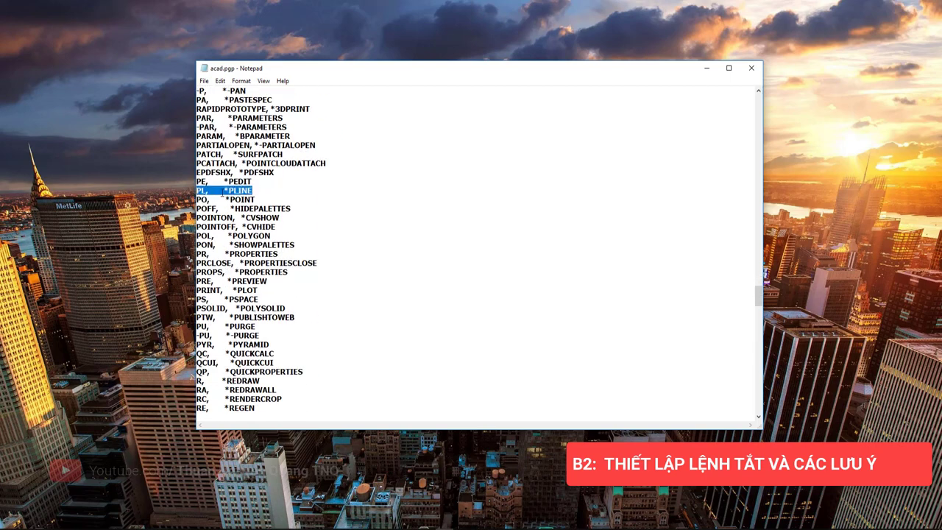
drag(253, 189, 196, 190)
key(ctrl+c)
drag(756, 289, 759, 176)
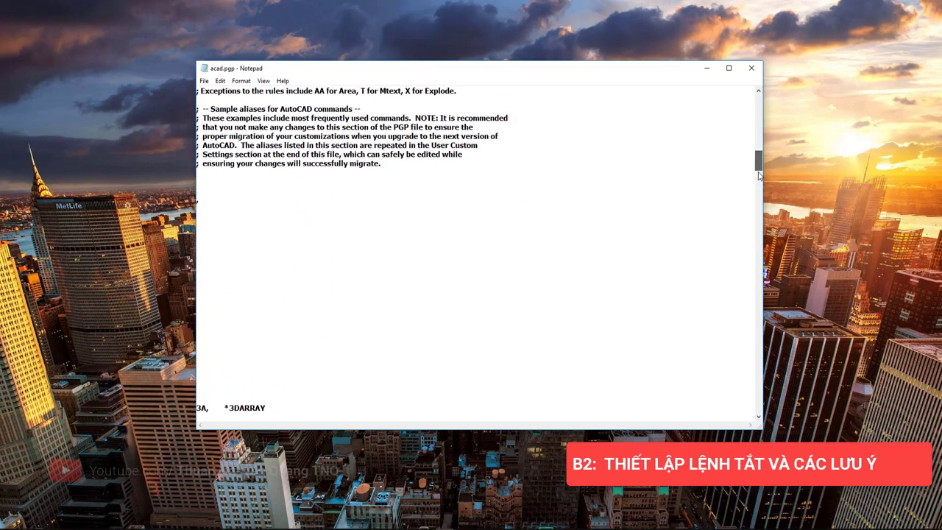
drag(204, 196, 184, 202)
key(ctrl+v)
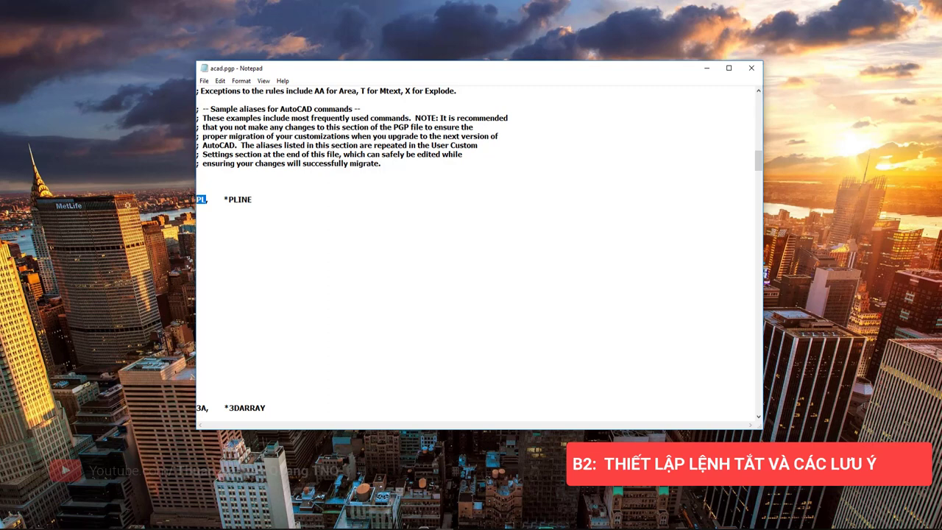
text(11)
drag(202, 200, 193, 205)
- Start a new line below 11, *PLINE and type alias 1 with the layiso command
click(212, 200)
drag(254, 199, 198, 199)
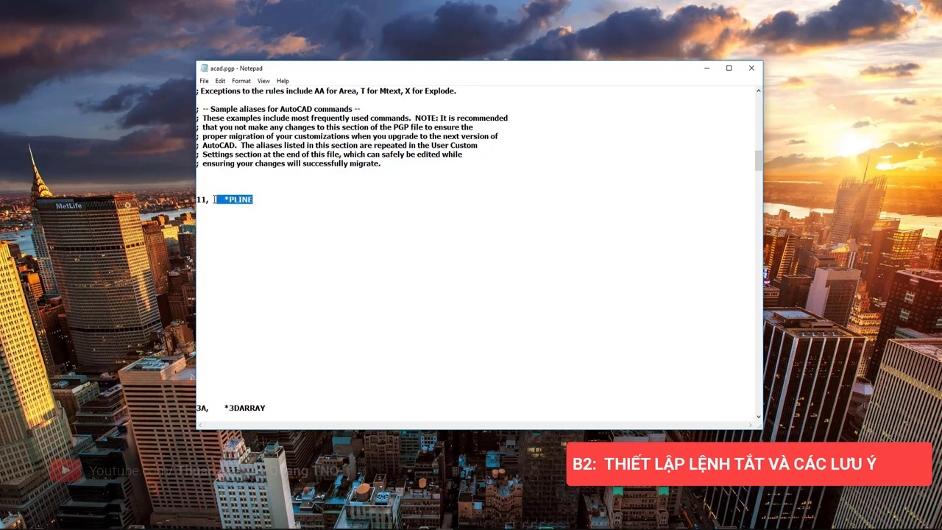
click(257, 202)
key(Return)
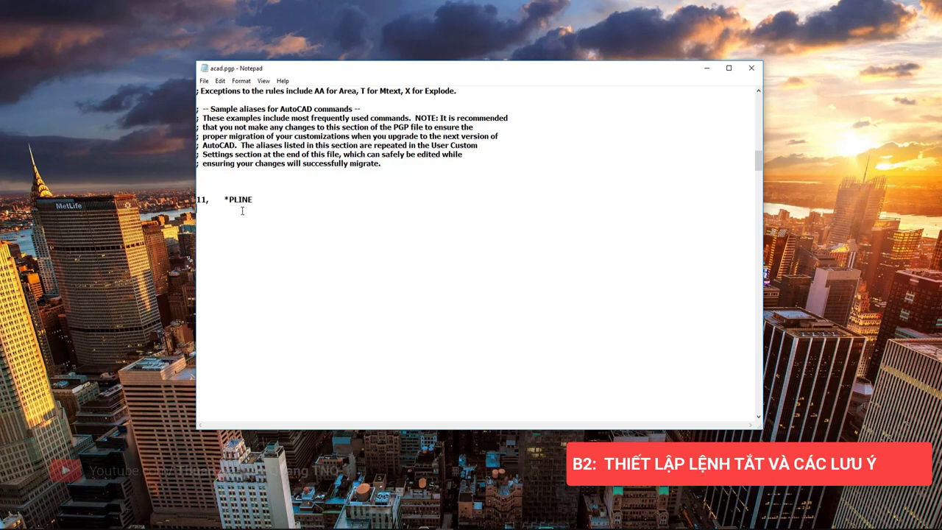
text(1    )
text(   *)
text(l)
text(lay)
key(BackSpace)
key(BackSpace)
key(BackSpace)
text(LAYI)
text(SO)
key(BackSpace)
key(BackSpace)
key(BackSpace)
key(BackSpace)
key(BackSpace)
- Capitalise the L of layiso and select the remaining yiso letters
key(BackSpace)
text(lay)
key(BackSpace)
key(BackSpace)
text(lay)
mouse_move(247, 211)
mouse_down()
mouse_move(231, 209)
mouse_move(248, 209)
mouse_up()
click(236, 208)
click(252, 211)
click(233, 209)
key(BackSpace)
text(L)
drag(256, 211, 238, 211)
- Retype the command name in capitals as *LAYISO
scroll(263, 239, down, 7)
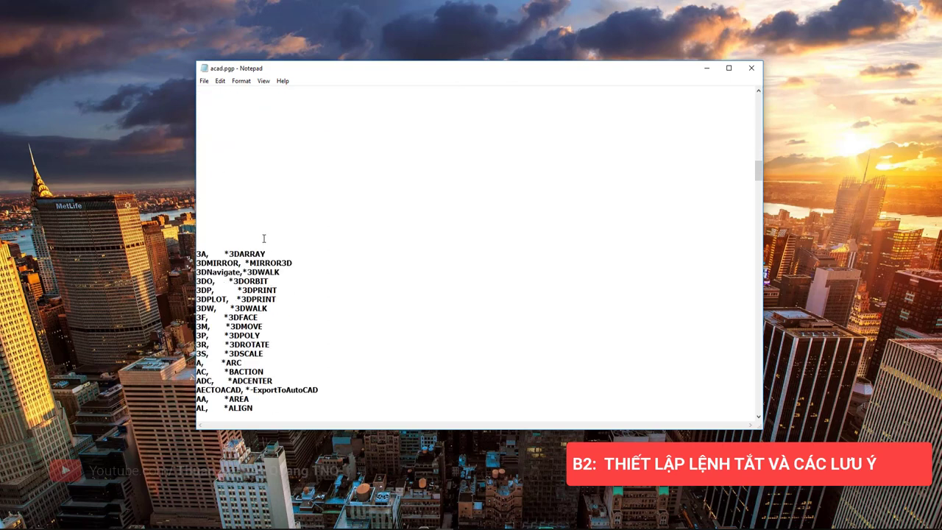
scroll(260, 230, up, 5)
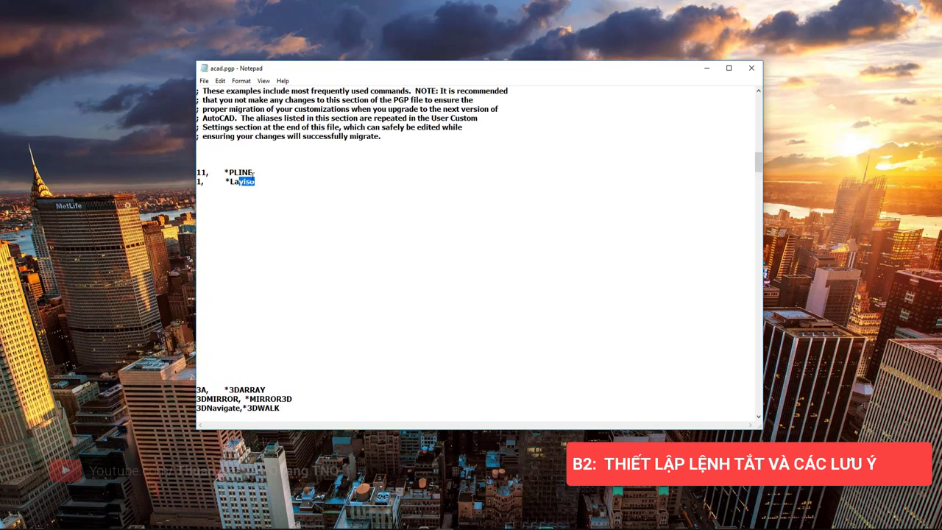
drag(255, 181, 234, 181)
text(A)
text(YISOO)
key(BackSpace)
key(BackSpace)
text(O)
- Add alias lines 2, *LAYON and 3, *LAYOFF below the LAYISO line
key(Return)
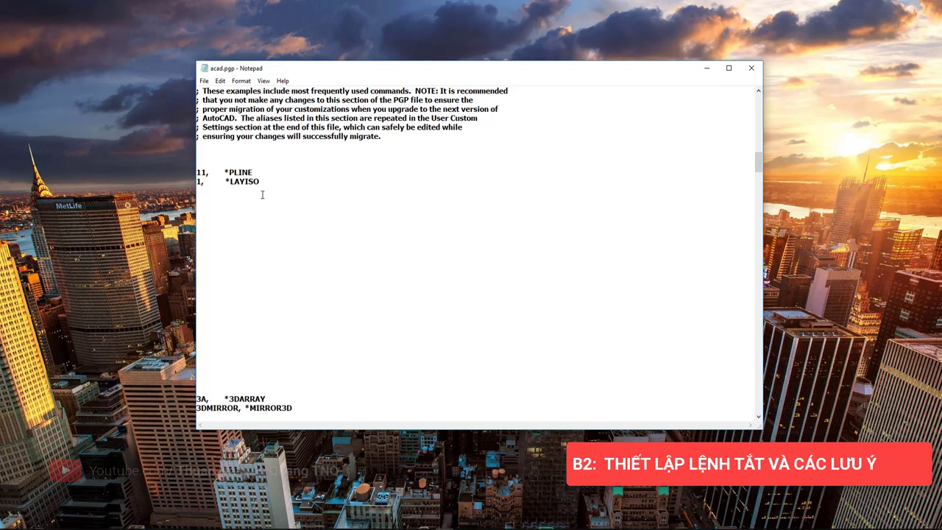
drag(275, 173, 197, 172)
click(211, 192)
text(2,)
double_click(198, 191)
click(216, 191)
text(, )
text(     *)
text(LAYON)
drag(259, 190, 225, 185)
click(257, 193)
key(Return)
text(3  )
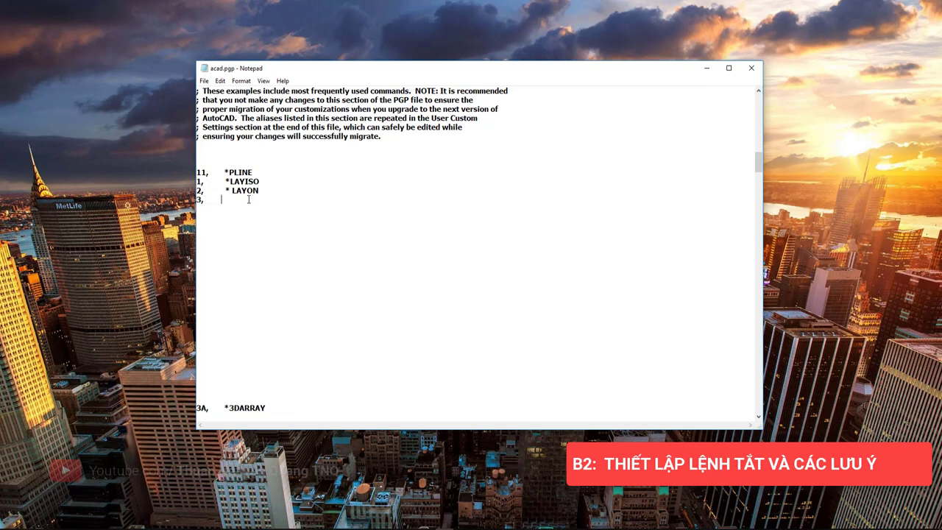
text(     *)
text(* )
text(LAYO)
text(FF)
- Add the alias R, *RECTANG below the LAYOFF line
key(Return)
text(RE)
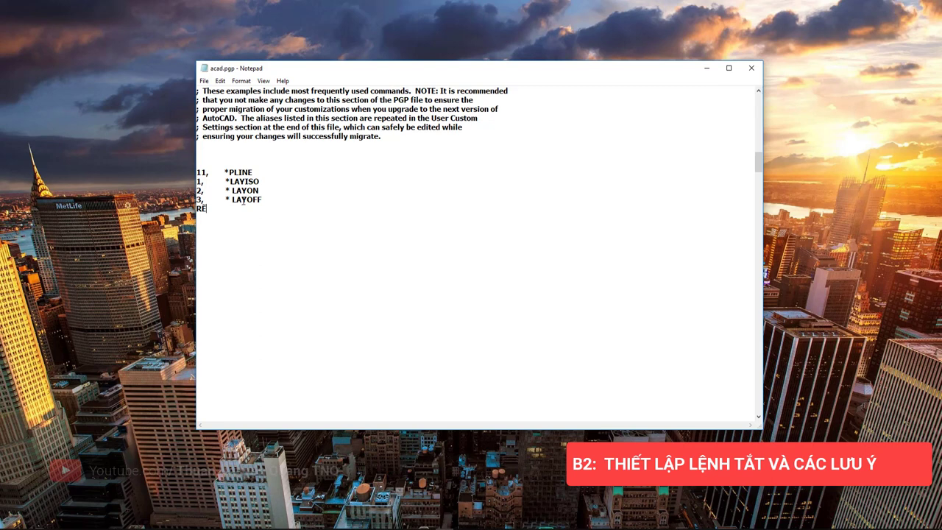
text(C)
key(shift+Home)
click(212, 209)
click(212, 212)
key(BackSpace)
key(BackSpace)
text(TANG)
double_click(232, 209)
drag(757, 160, 608, 228)
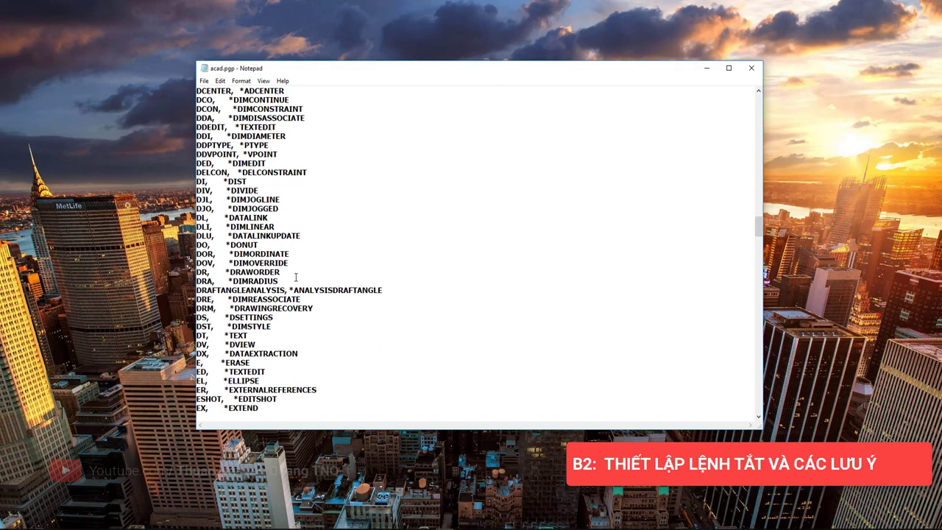
- Place the caret after R, *RECTANG and start a new empty alias line
drag(758, 228, 757, 162)
click(245, 172)
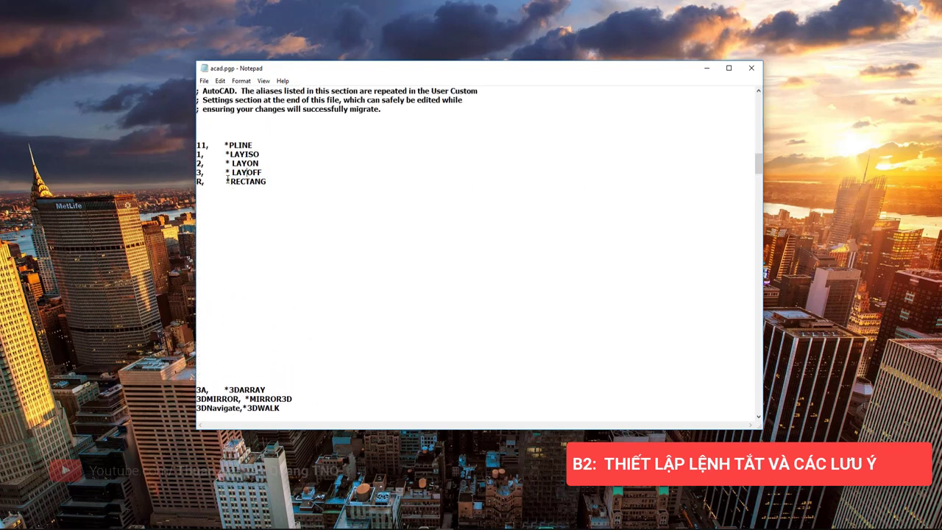
drag(230, 182, 268, 182)
click(268, 183)
key(Return)
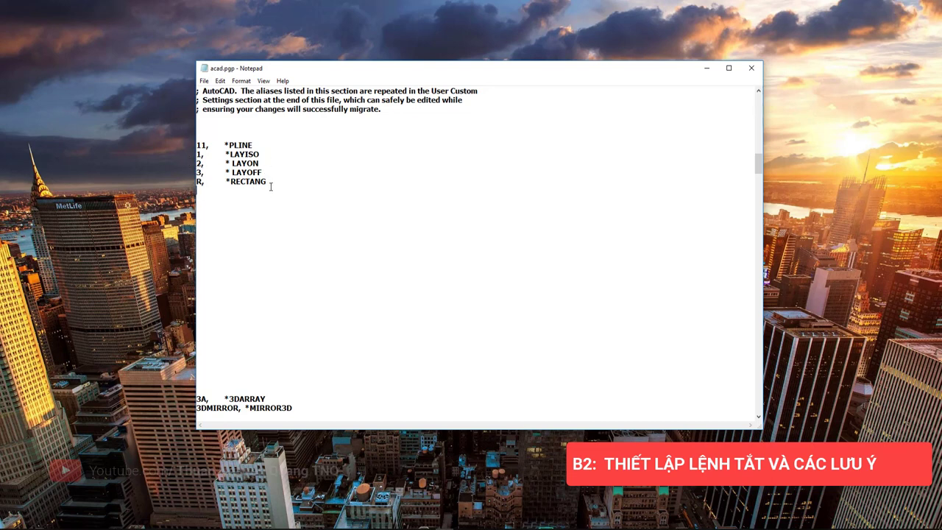
drag(270, 185, 197, 144)
click(217, 163)
drag(265, 181, 197, 145)
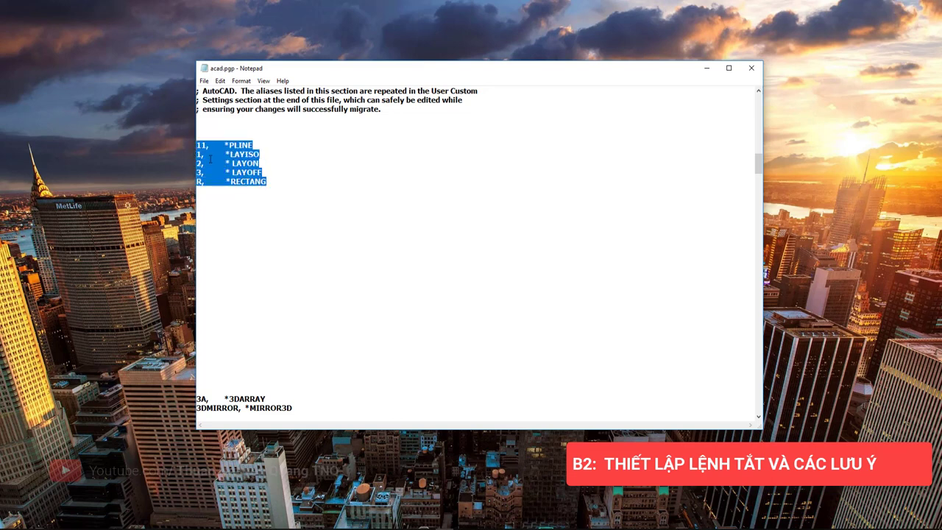
click(203, 186)
text(DLI)
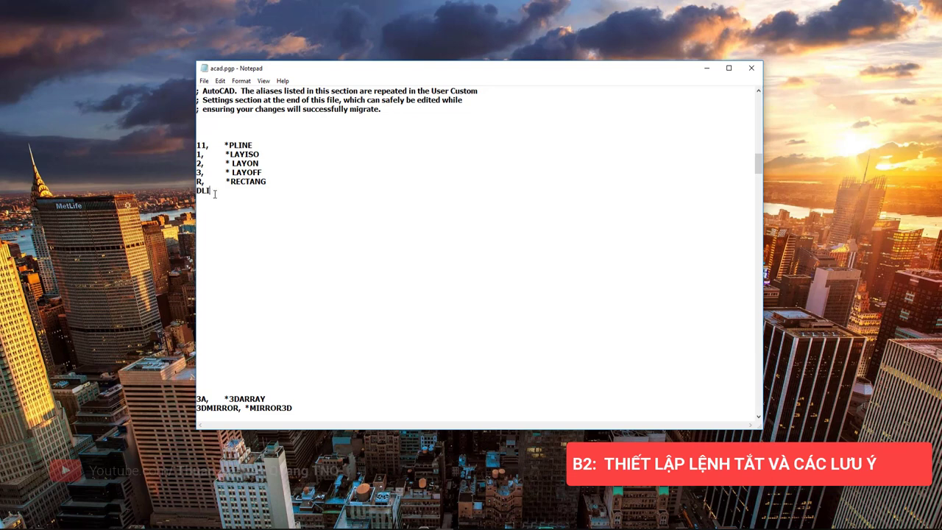
- Add aliases D1 for *DIMLINEAR, D2 for *DIMCONTINUE and CC for *COPY
drag(213, 193, 195, 192)
click(211, 191)
text(d)
text(MLINEA)
text(R)
key(Return)
text(D2,	)
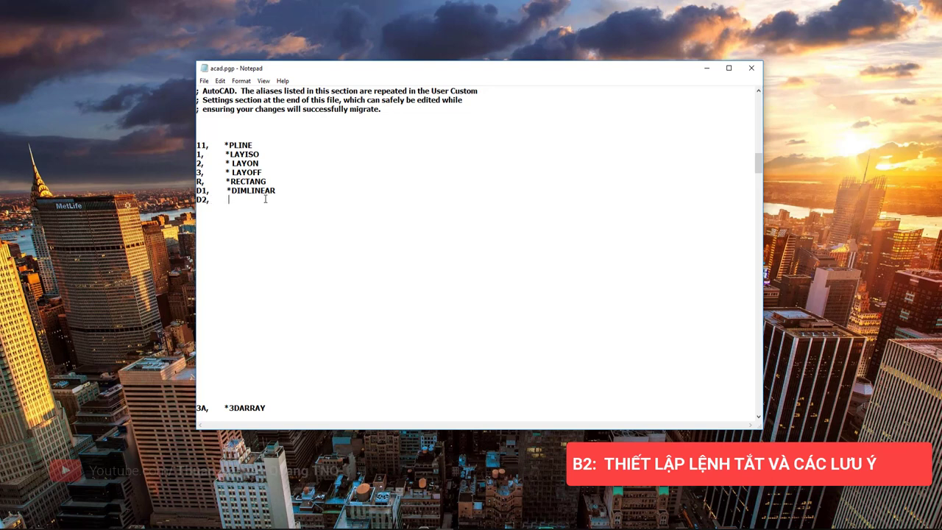
text(*DIM)
key(BackSpace)
key(BackSpace)
key(BackSpace)
text(DIMCONTIN)
text(UE)
key(Return)
text(CC,)
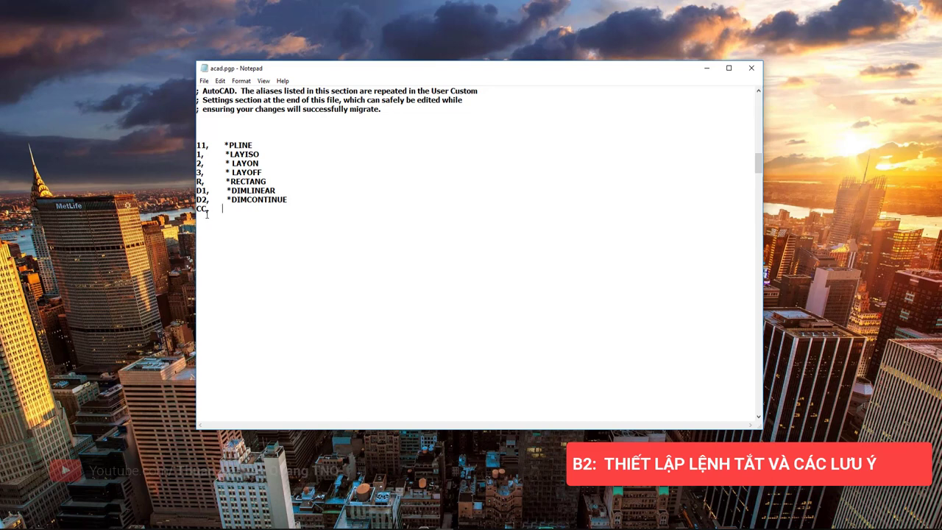
text(*CO)
text(PY)
scroll(198, 241, down, 1)
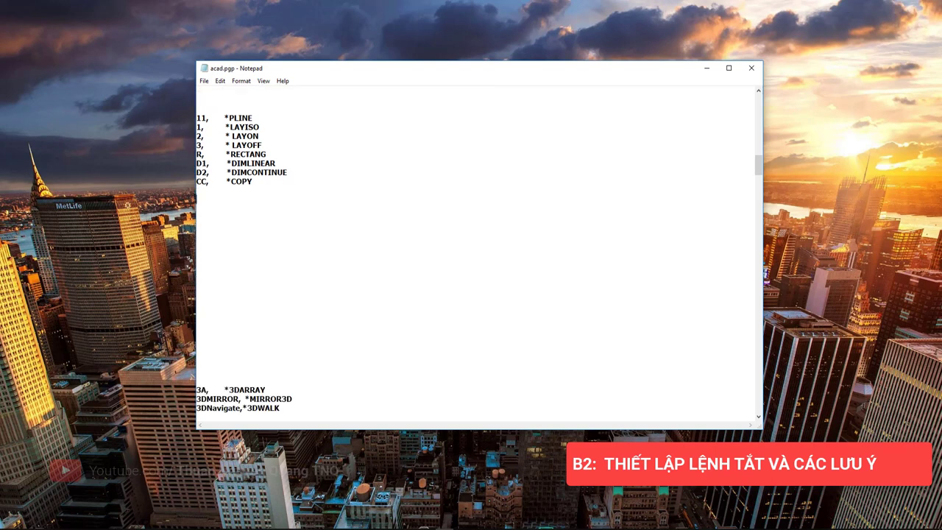
- Save acad.pgp with the caret on the CC, *COPY line
drag(197, 192, 196, 182)
click(198, 194)
click(206, 184)
scroll(231, 155, up, 1)
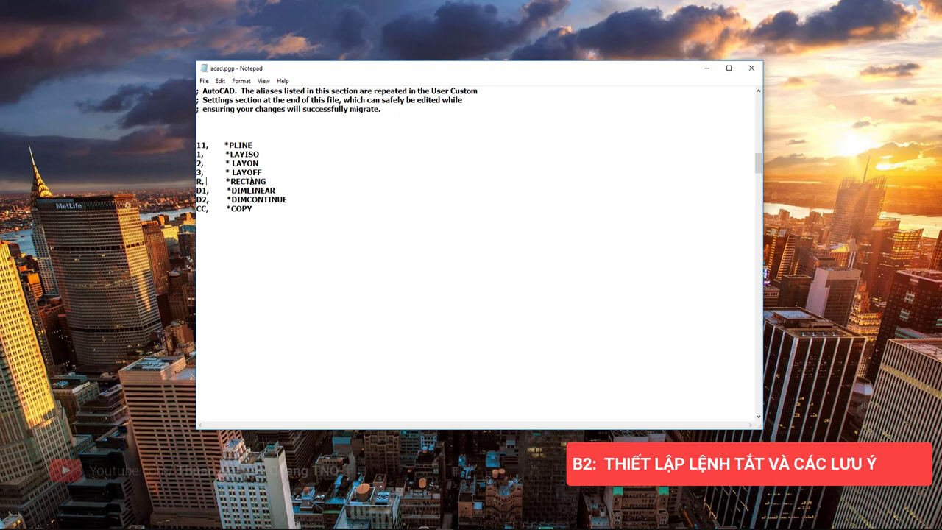
click(204, 80)
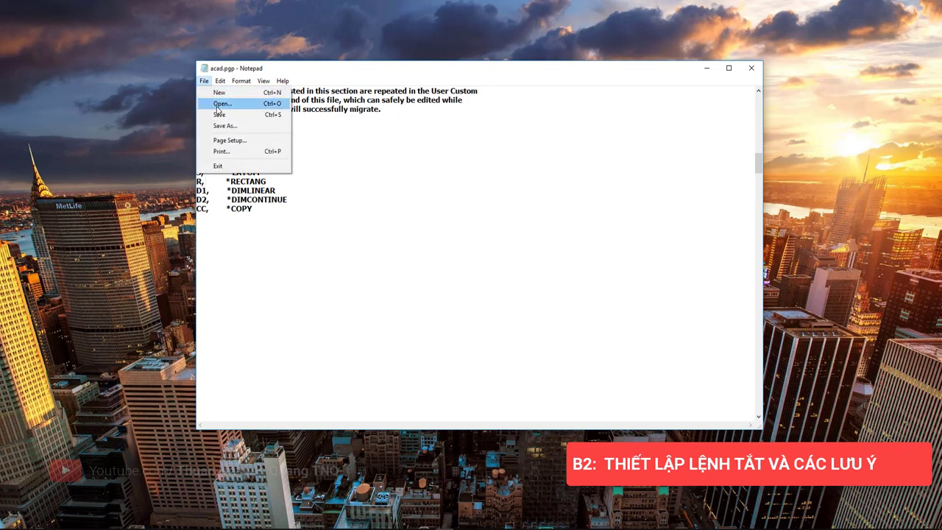
click(219, 114)
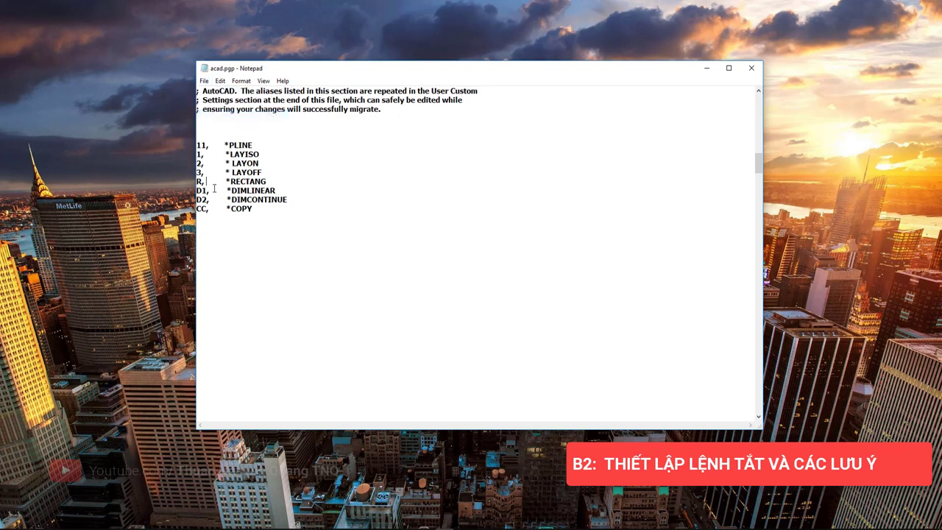
click(203, 81)
click(227, 114)
- Delete the blank lines below the new aliases, save again and close Notepad
scroll(264, 215, down, 5)
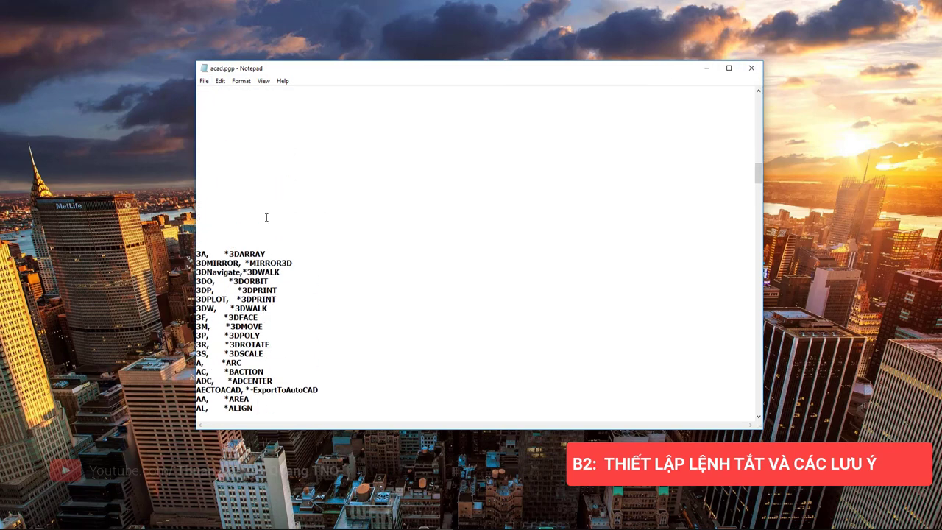
scroll(265, 215, up, 5)
scroll(266, 216, up, 1)
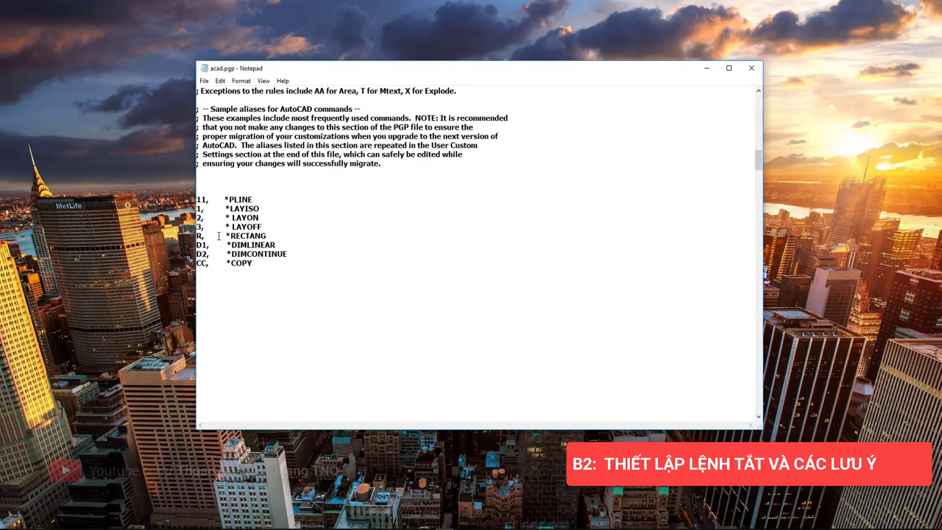
scroll(221, 236, down, 5)
scroll(221, 238, up, 3)
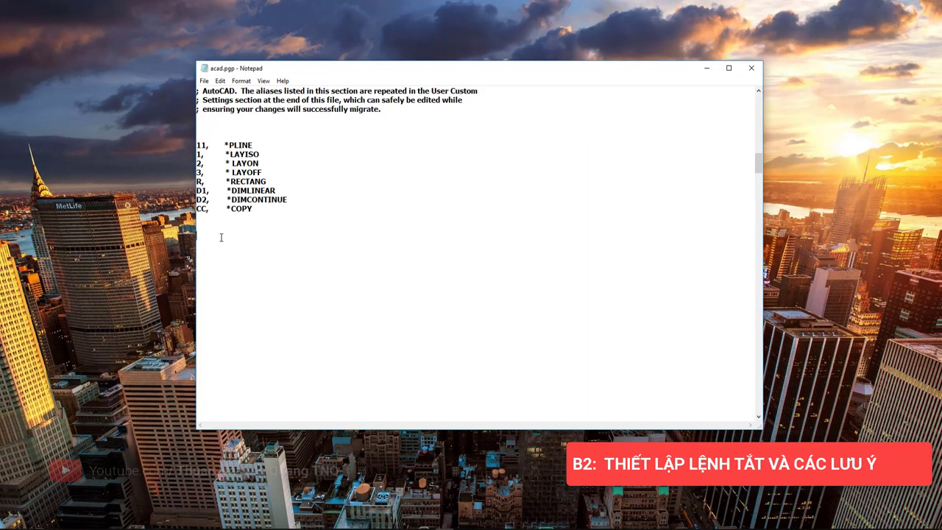
scroll(219, 236, down, 1)
scroll(217, 309, down, 1)
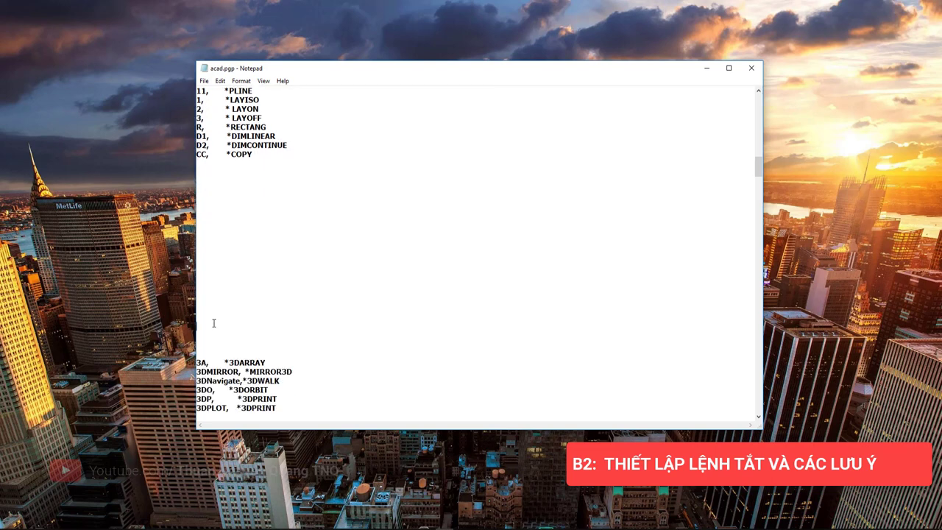
key(BackSpace)
key(BackSpace)
key(BackSpace)
key(BackSpace)
key(BackSpace)
key(BackSpace)
key(BackSpace)
key(BackSpace)
key(BackSpace)
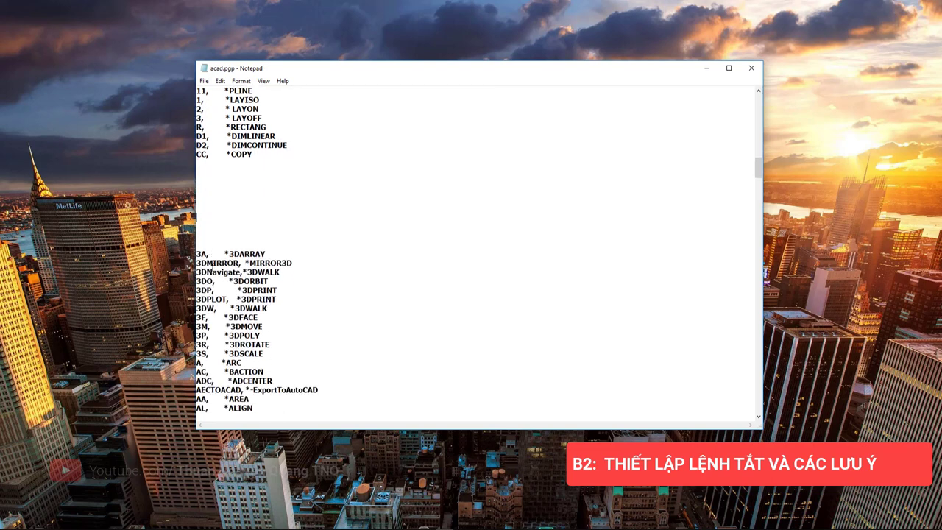
key(BackSpace)
key(BackSpace)
key(BackSpace)
key(BackSpace)
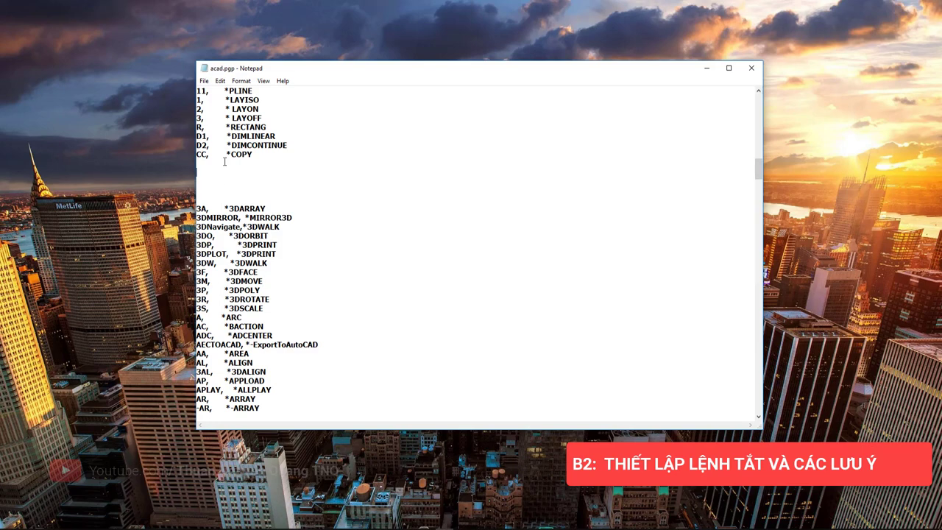
scroll(225, 155, up, 3)
click(204, 80)
click(218, 114)
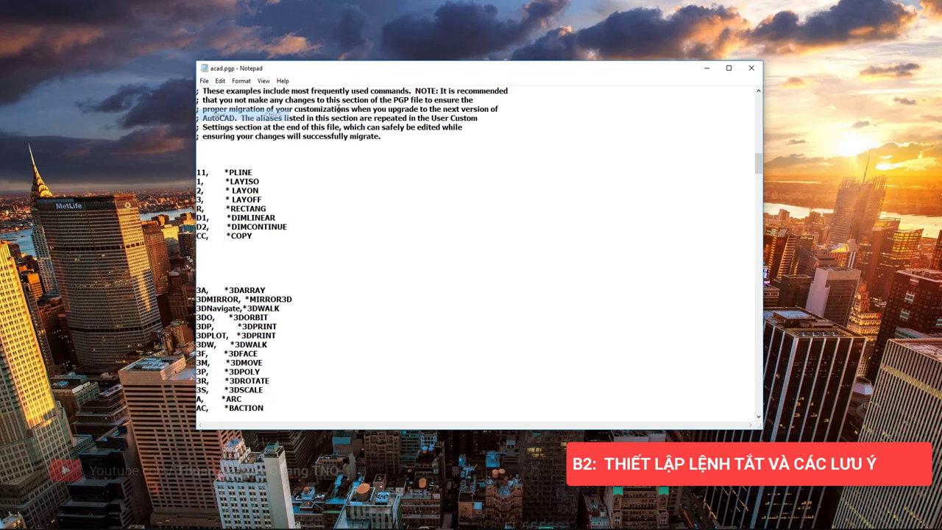
click(750, 69)
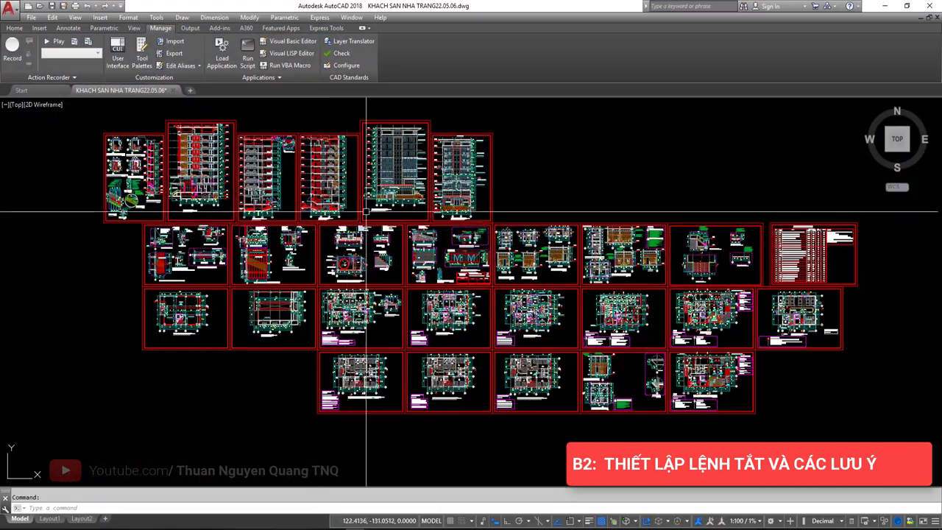
- Cancel the stray 11 command input and pan the drawing sheets into view
middle_drag(349, 210, 221, 220)
scroll(437, 210, up, 2)
scroll(387, 219, up, 2)
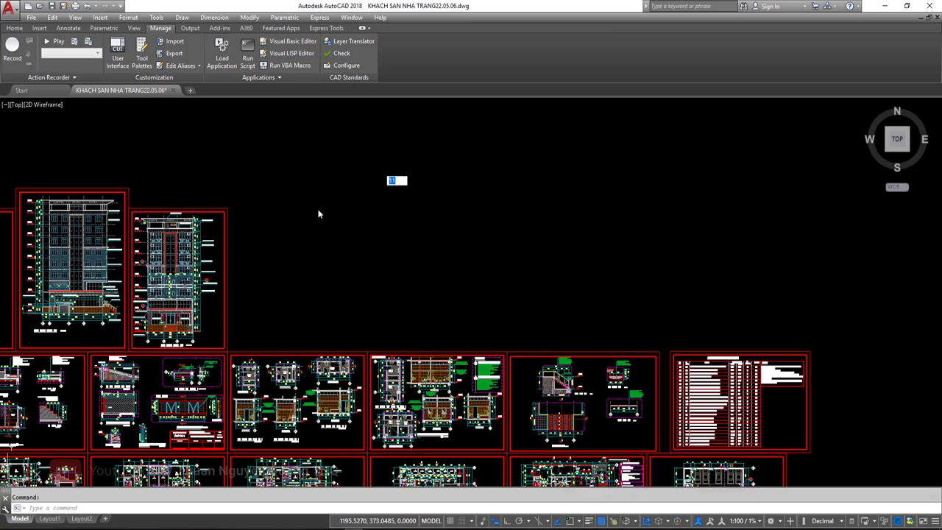
key(Escape)
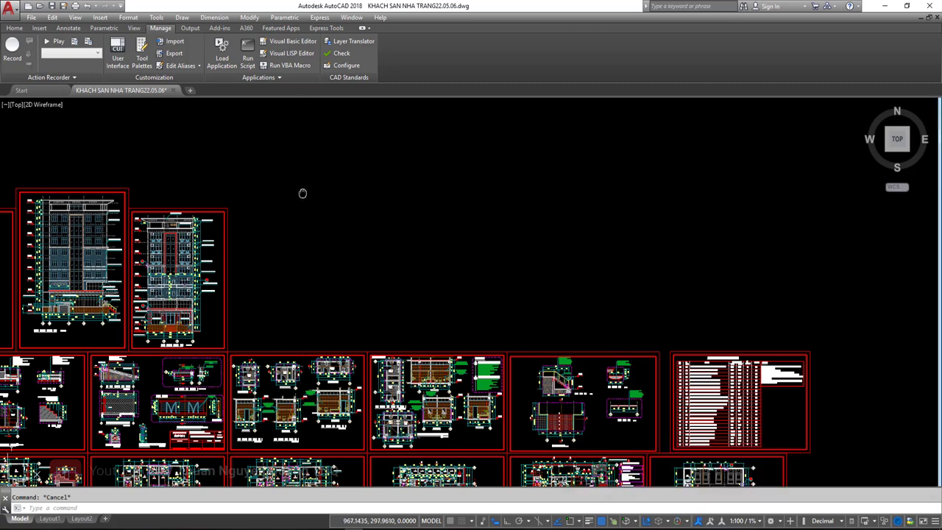
mouse_move(302, 194)
middle_down()
mouse_move(478, 144)
mouse_move(414, 179)
mouse_move(405, 147)
middle_up()
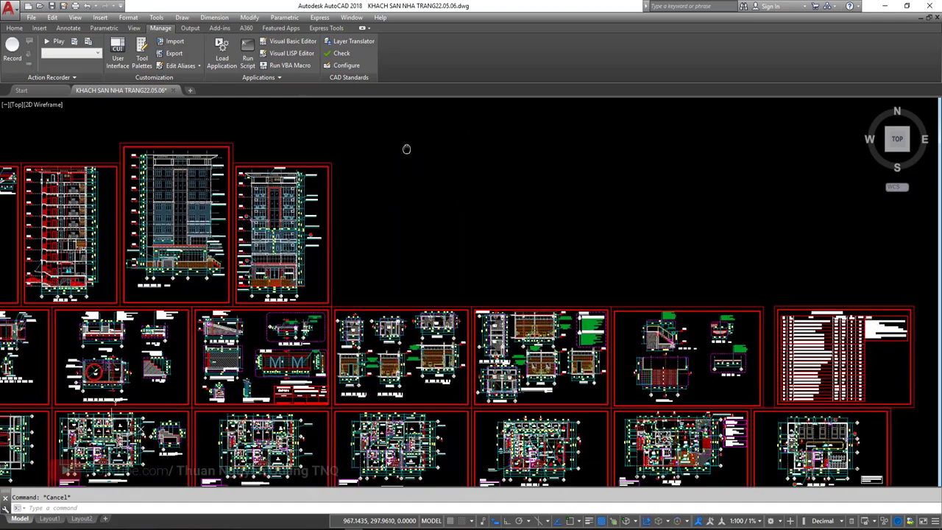
middle_drag(488, 151, 397, 174)
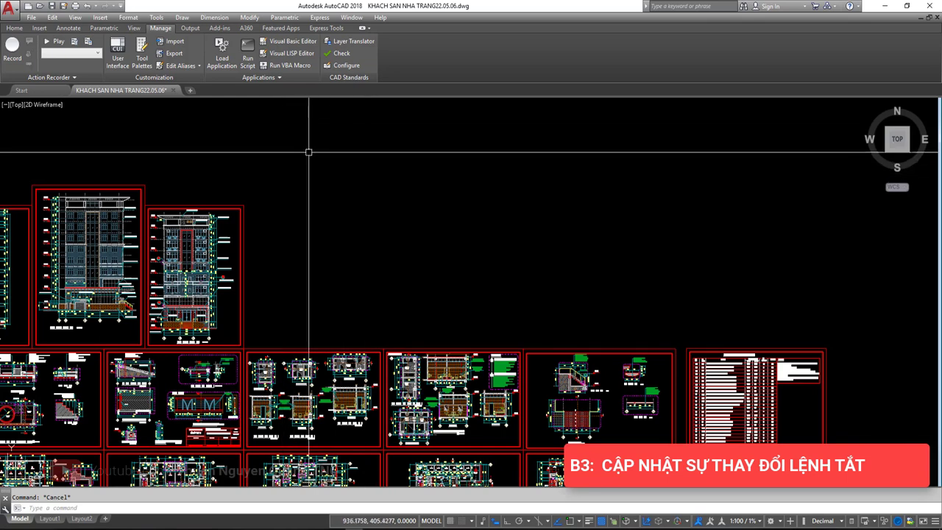
- Check the Edit Aliases options, then start entering the REINIT command
click(181, 66)
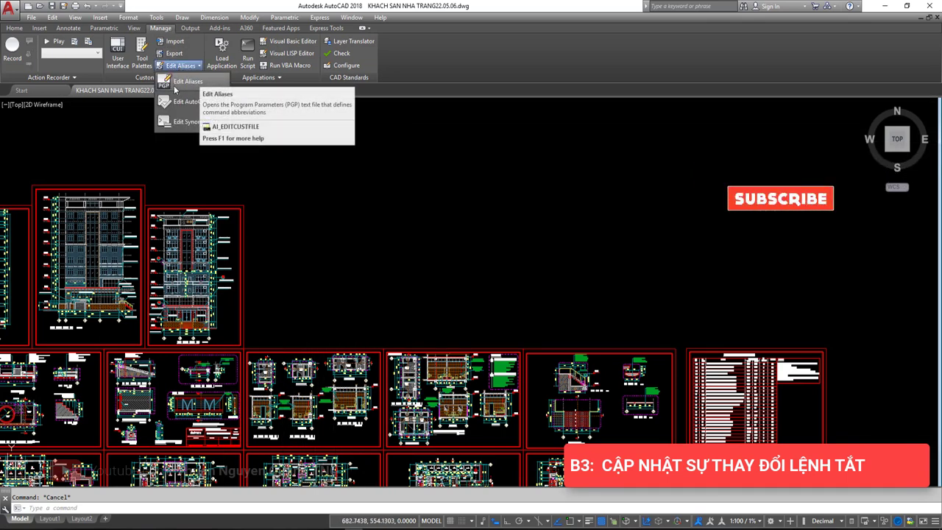
middle_drag(305, 166, 255, 192)
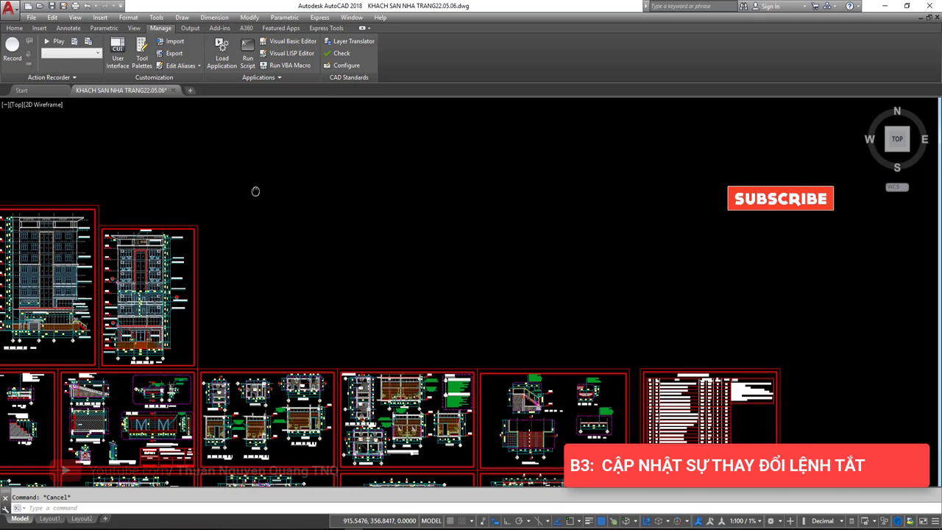
middle_drag(332, 162, 319, 189)
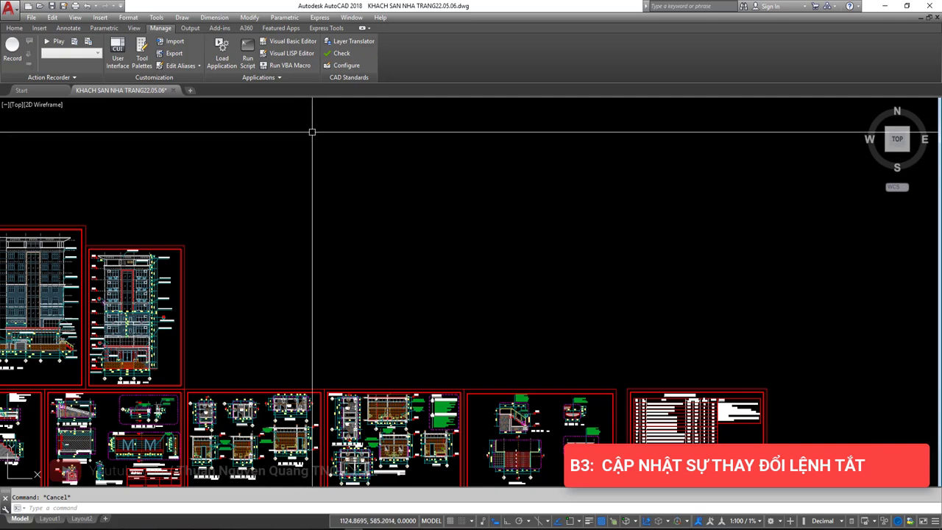
text(RE)
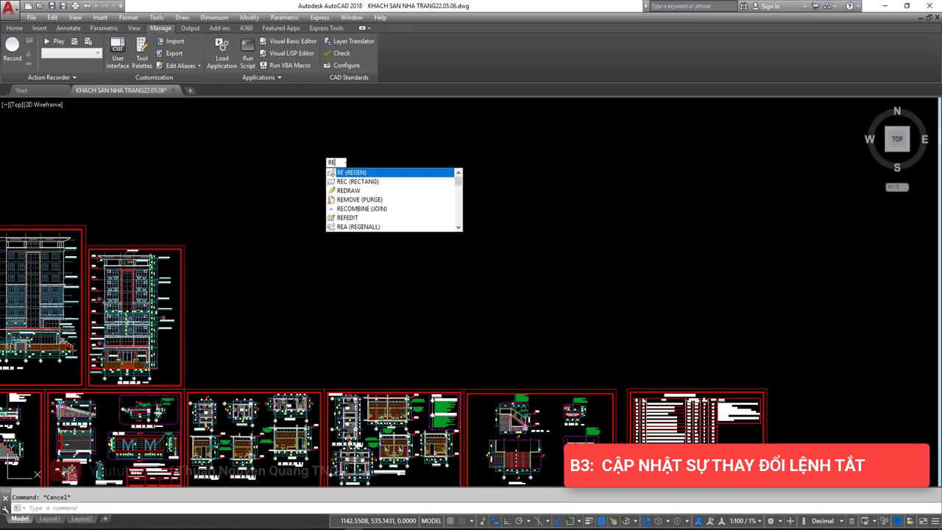
text(INIT)
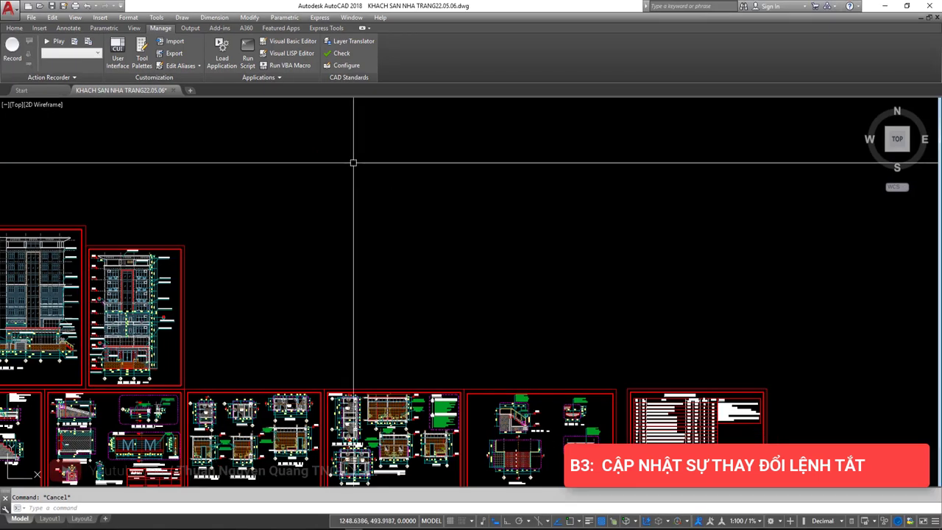
- Run REINIT and reload the PGP File from the Re-initialization dialog
text(I)
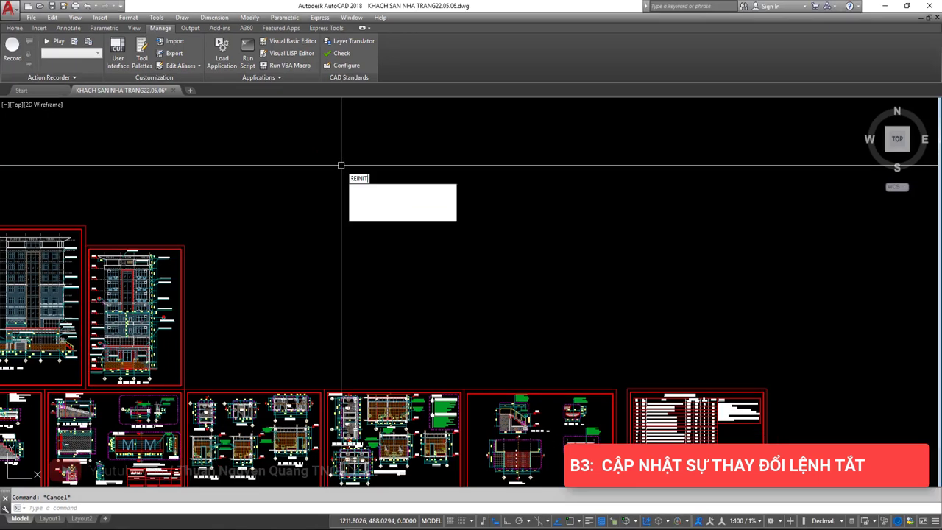
text(NI)
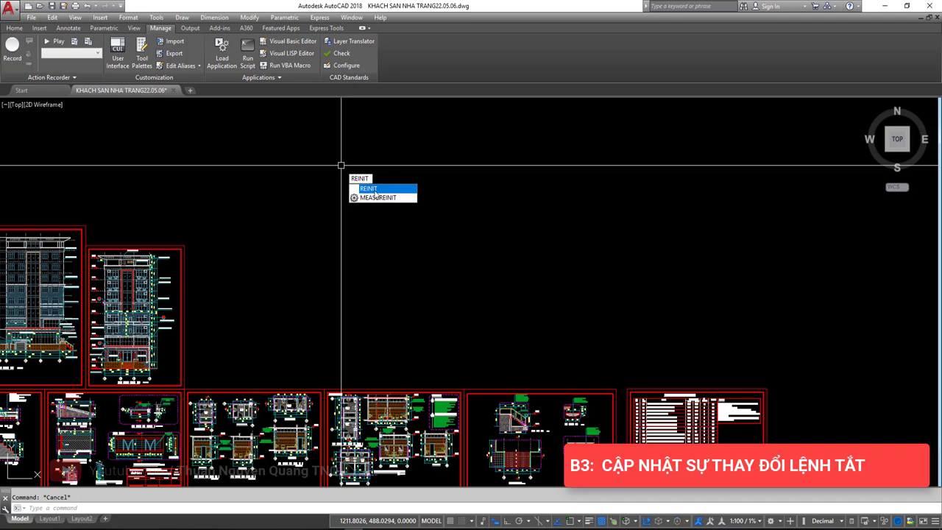
click(376, 191)
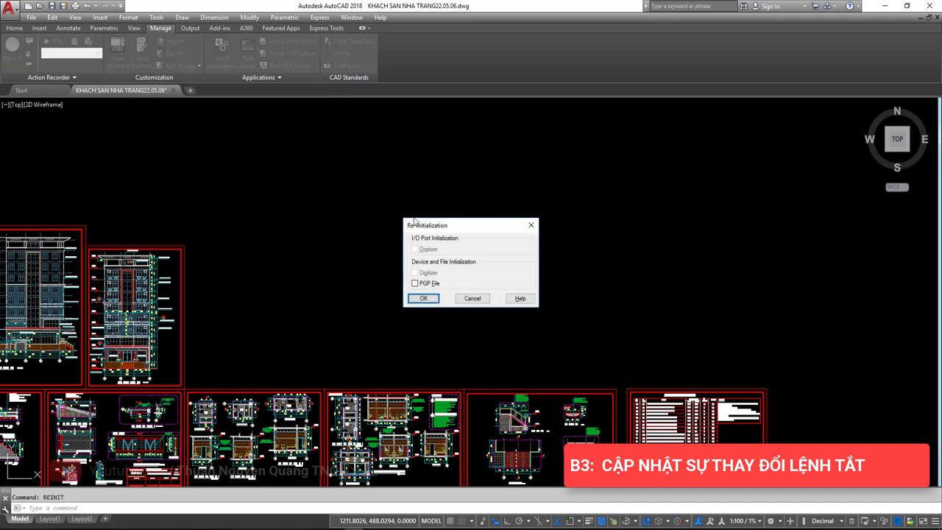
drag(439, 232, 332, 150)
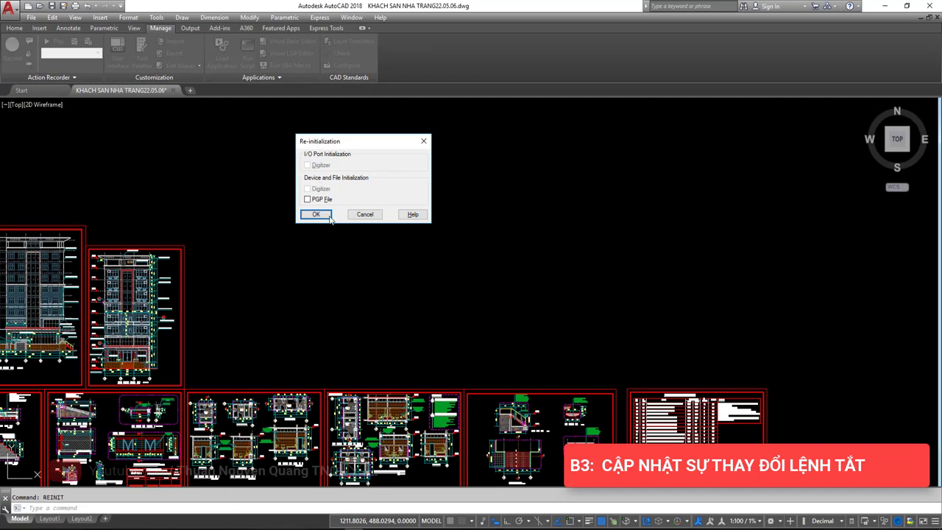
click(316, 214)
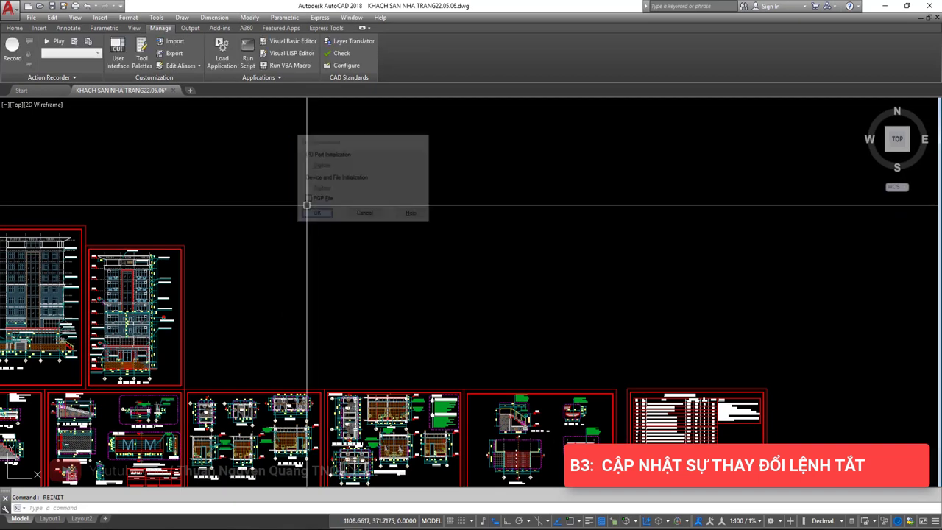
key(Return)
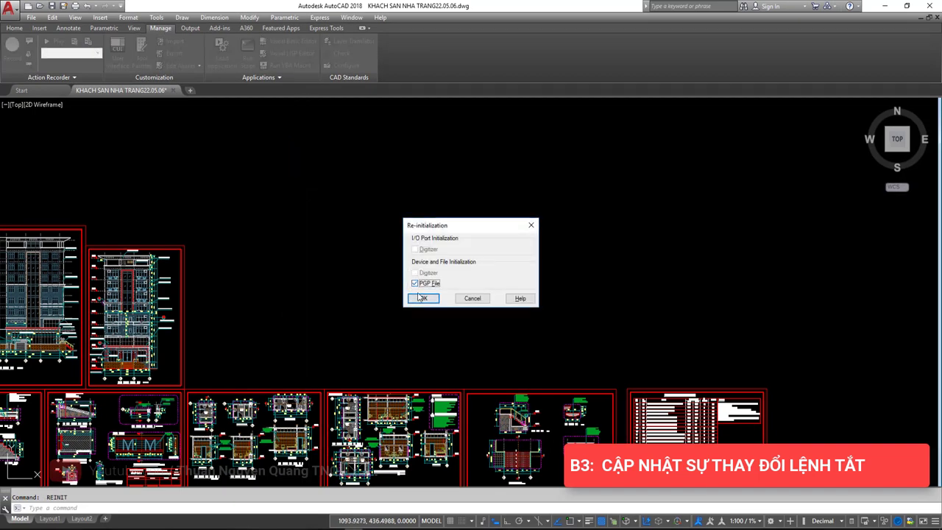
click(422, 298)
scroll(354, 250, down, 6)
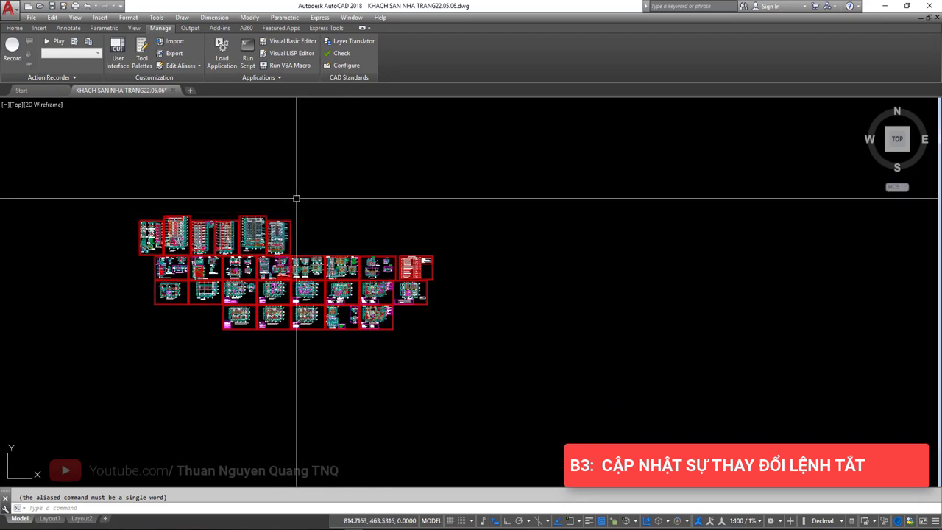
- Turn all layers on with LAYON and erase the old zigzag line
text(layon)
key(Return)
scroll(355, 284, up, 5)
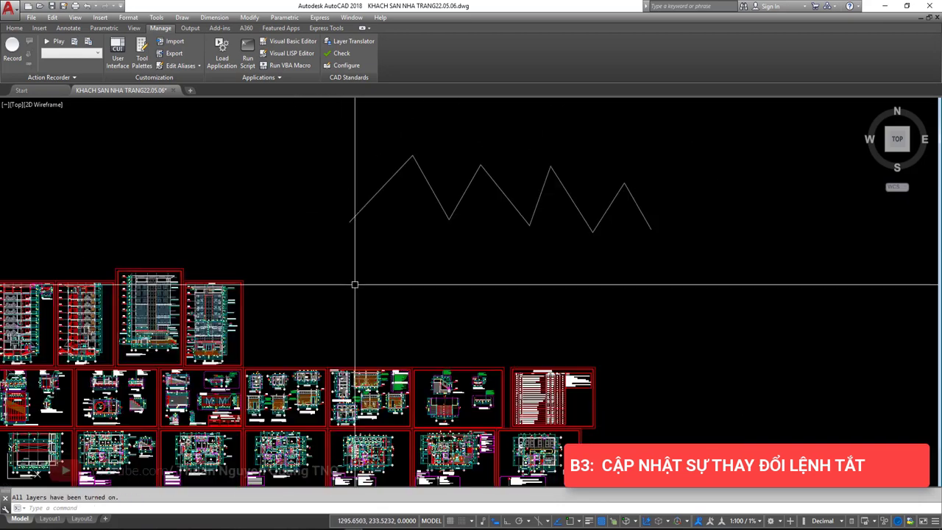
scroll(355, 284, down, 5)
click(537, 288)
click(343, 212)
key(Delete)
- Draw a new ten-point zigzag polyline using the 11 polyline alias
scroll(332, 263, up, 5)
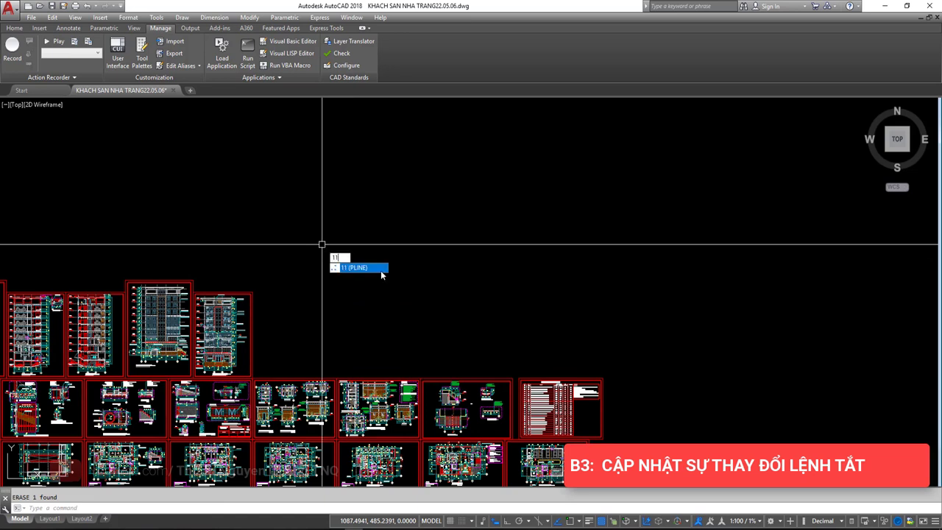
right_click(342, 270)
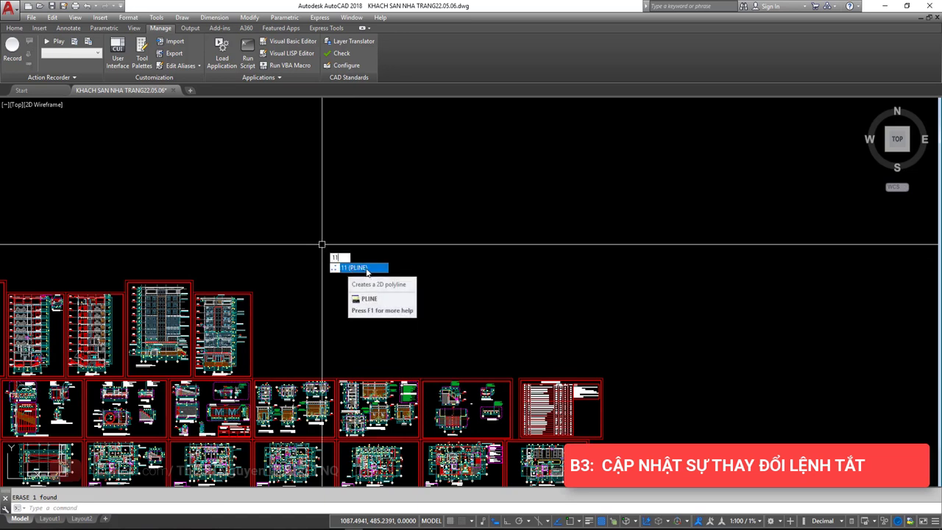
key(Return)
click(336, 256)
click(374, 229)
click(399, 271)
click(424, 212)
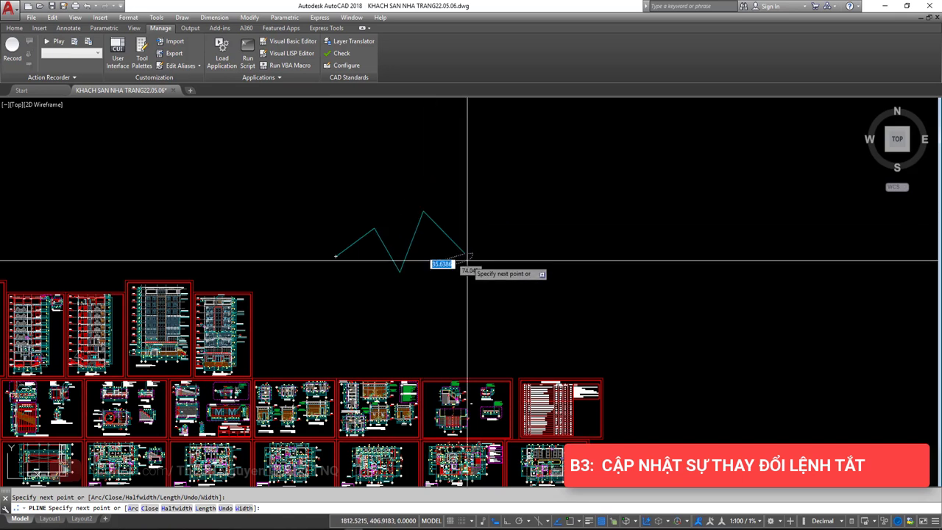
click(465, 253)
click(483, 201)
click(528, 242)
click(584, 234)
click(611, 203)
click(645, 262)
key(Return)
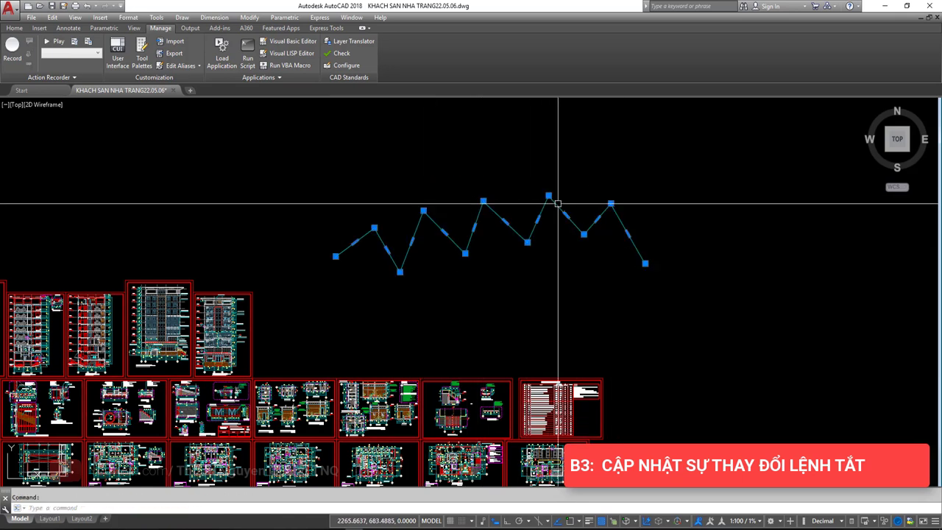
- Select the new zigzag, inspect its properties, then clear the selection
click(484, 216)
click(416, 236)
key(ctrl+1)
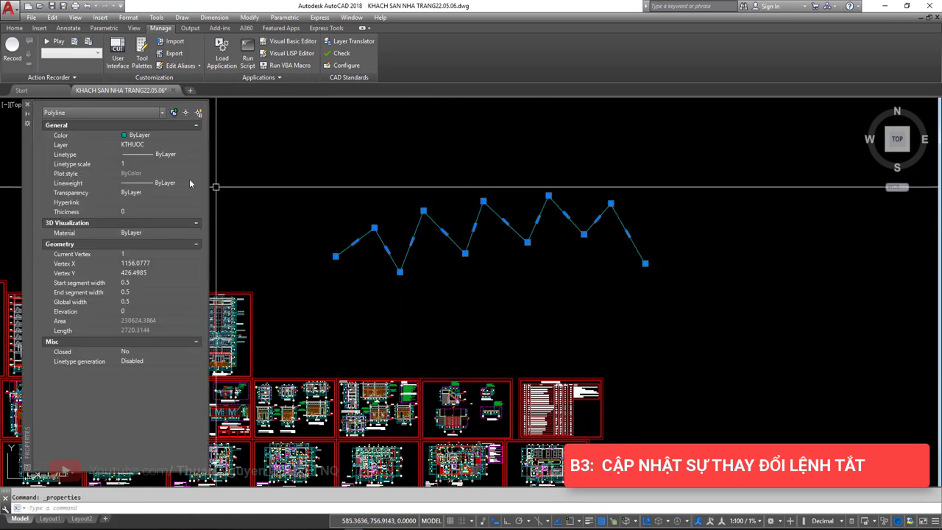
click(27, 105)
key(Escape)
scroll(196, 242, down, 1)
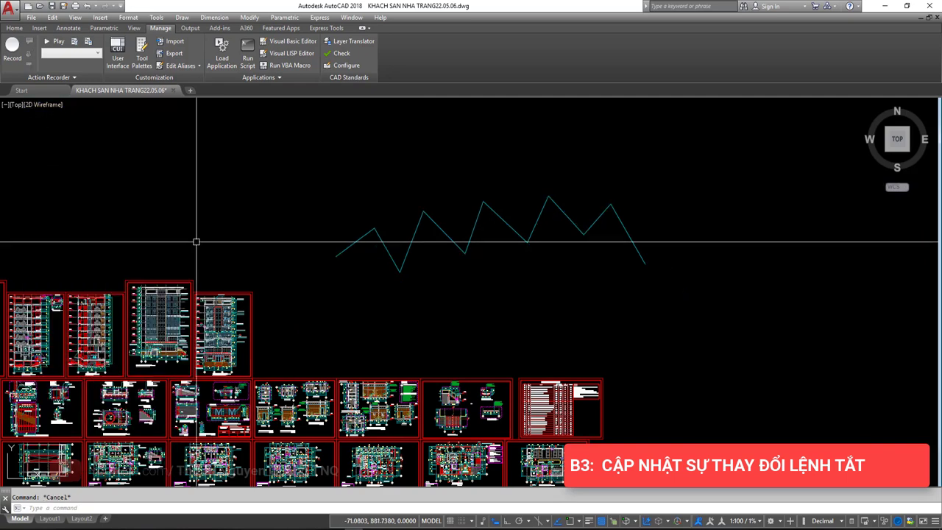
scroll(242, 246, up, 1)
mouse_move(331, 280)
middle_down()
mouse_move(254, 318)
mouse_move(263, 309)
middle_up()
text(CC)
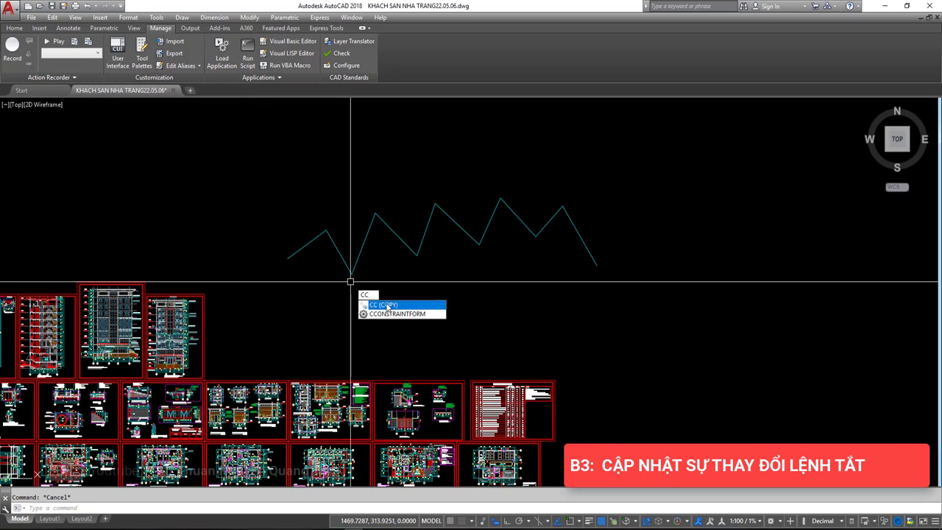
- Copy the zigzag to the left with the CC copy alias
key(Return)
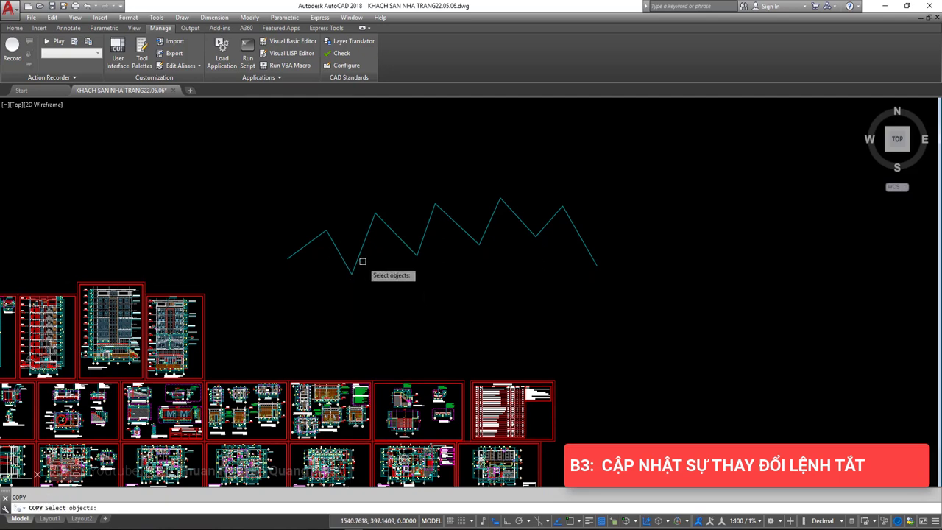
key(Return)
click(354, 271)
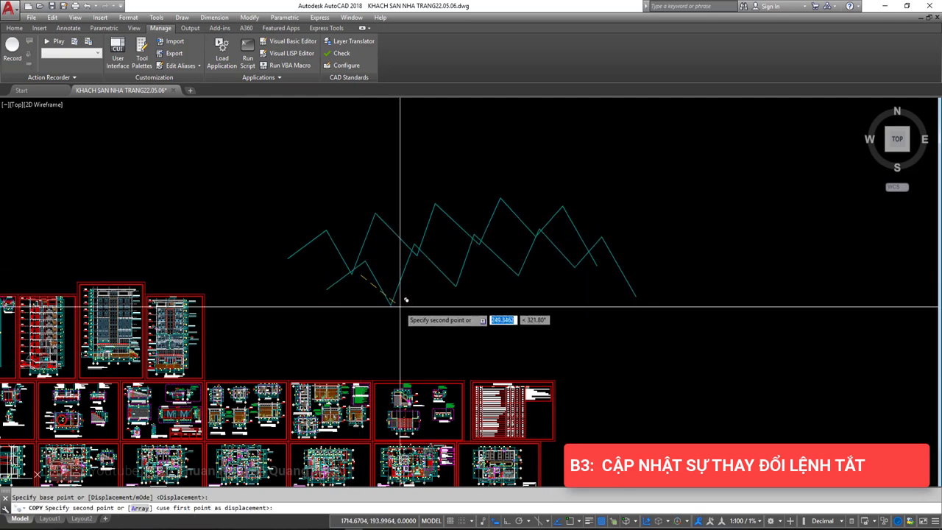
middle_drag(323, 149, 305, 220)
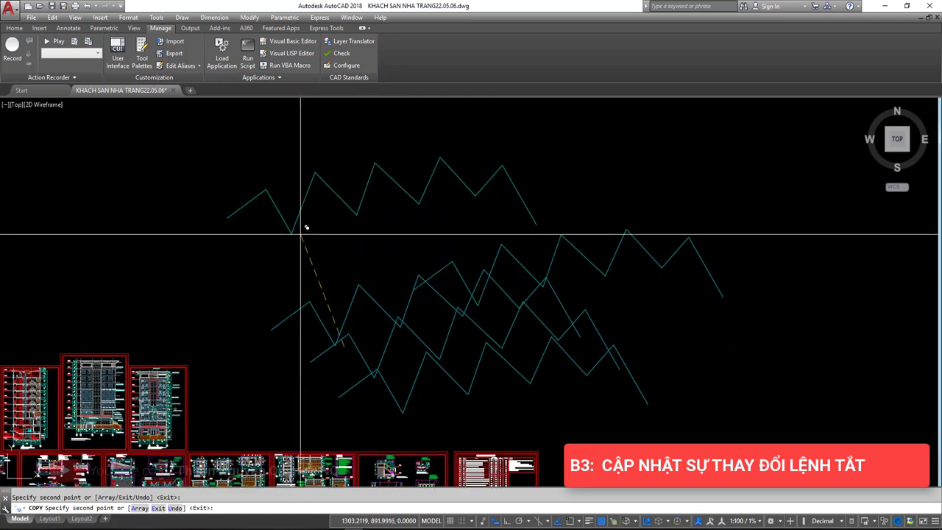
click(200, 271)
key(Return)
- Window-select all the test zigzags and erase them with E
click(654, 382)
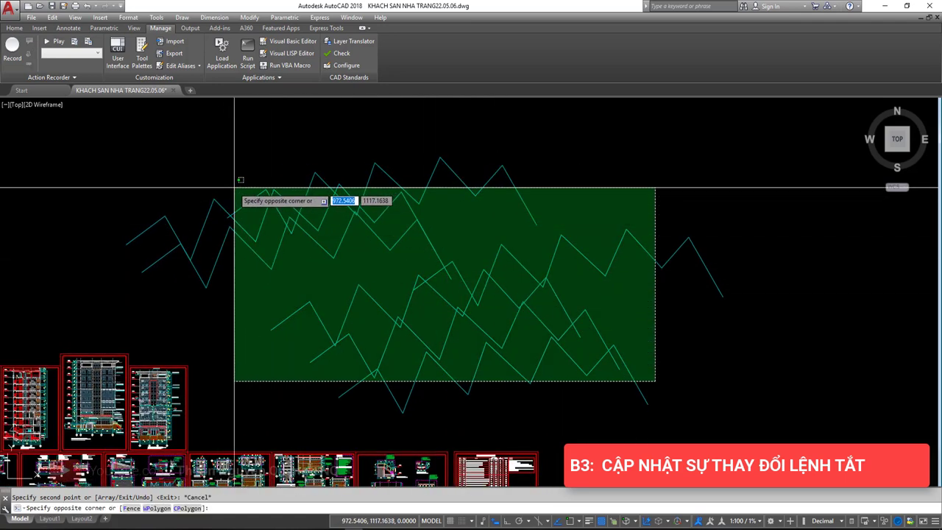
click(225, 180)
text(e)
key(Return)
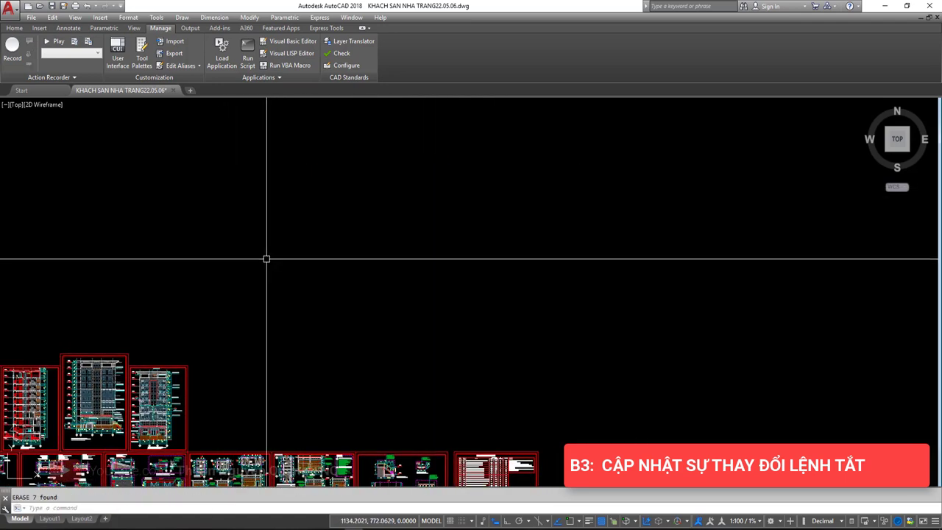
mouse_move(280, 309)
middle_down()
mouse_move(287, 320)
mouse_move(273, 322)
middle_up()
- Isolate the KTHUOC dimension layer, then turn all layers back on
scroll(193, 299, up, 3)
scroll(185, 255, up, 2)
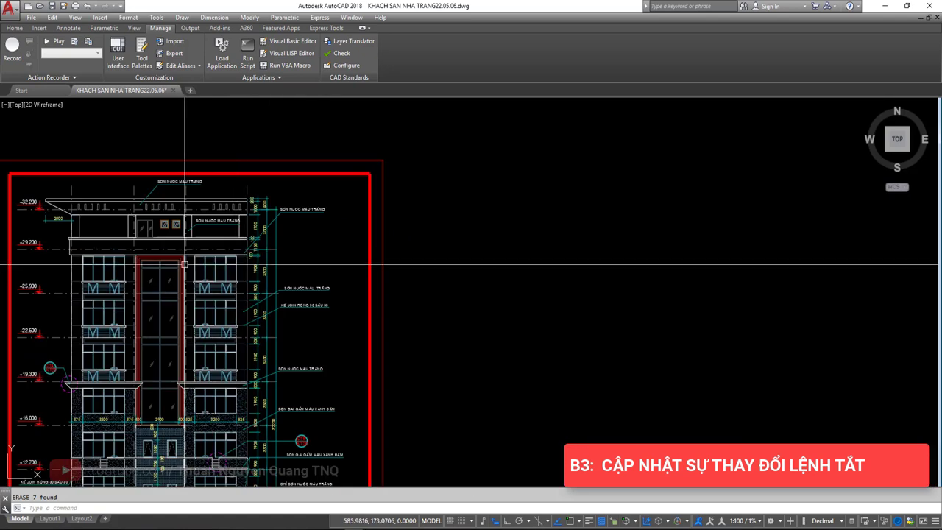
key(Escape)
text(LAYISO)
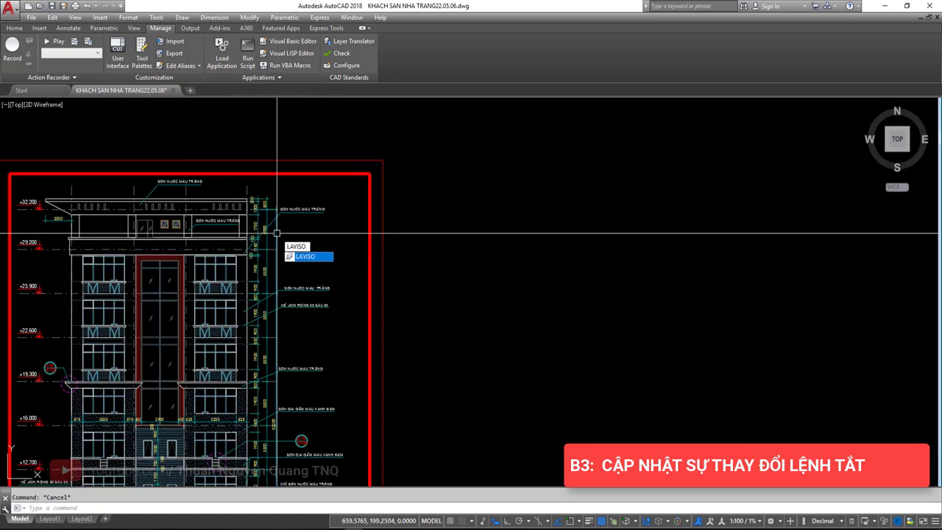
key(Return)
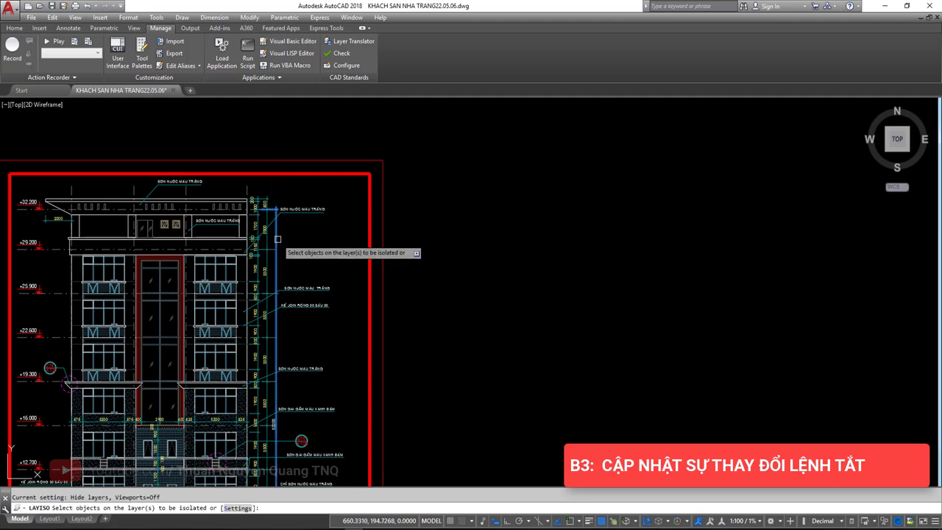
click(278, 234)
key(Return)
scroll(314, 222, up, 2)
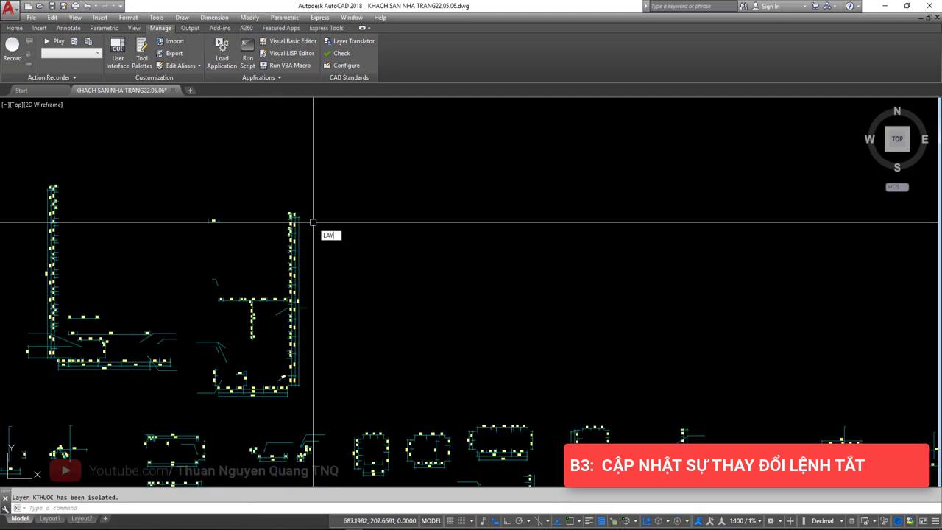
text(N)
key(Return)
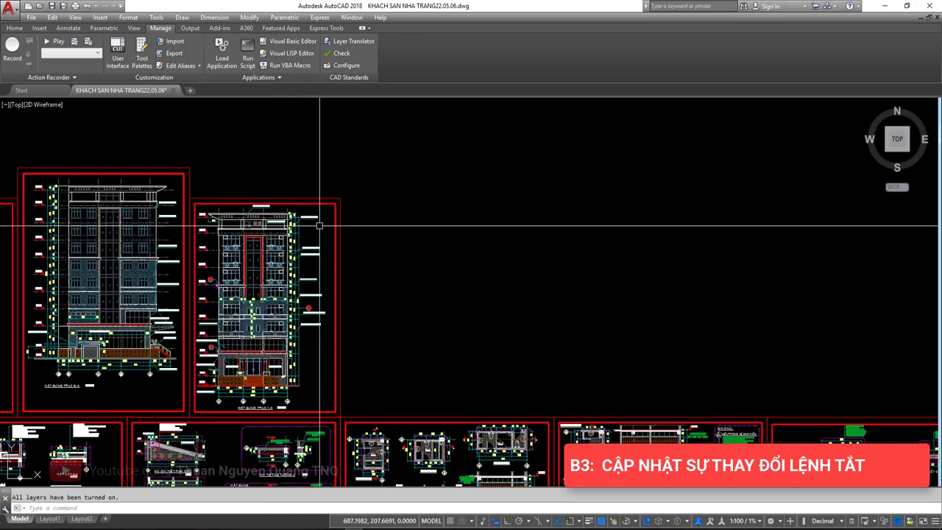
- Isolate the picked elevation line's layer, then restore all layers with alias 2
scroll(314, 229, up, 4)
click(281, 230)
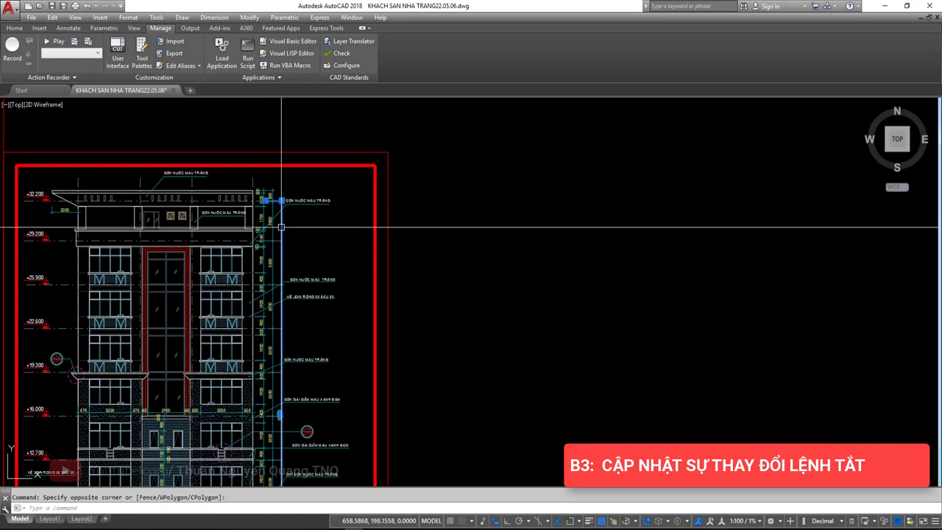
text(1)
key(Return)
text(2)
key(Return)
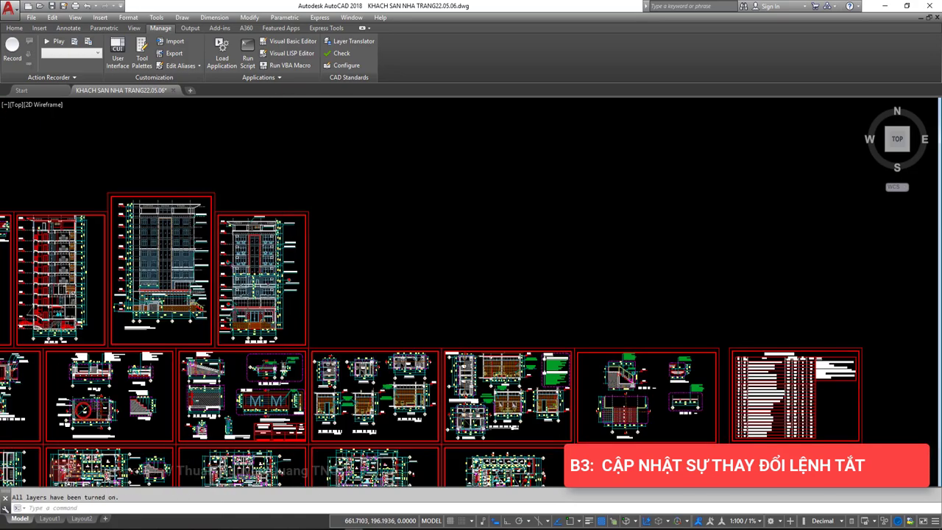
- Turn off the KTHUOC and KHUAT layers, then turn all layers back on
scroll(284, 234, down, 4)
scroll(284, 234, up, 5)
text(1)
key(Return)
click(276, 245)
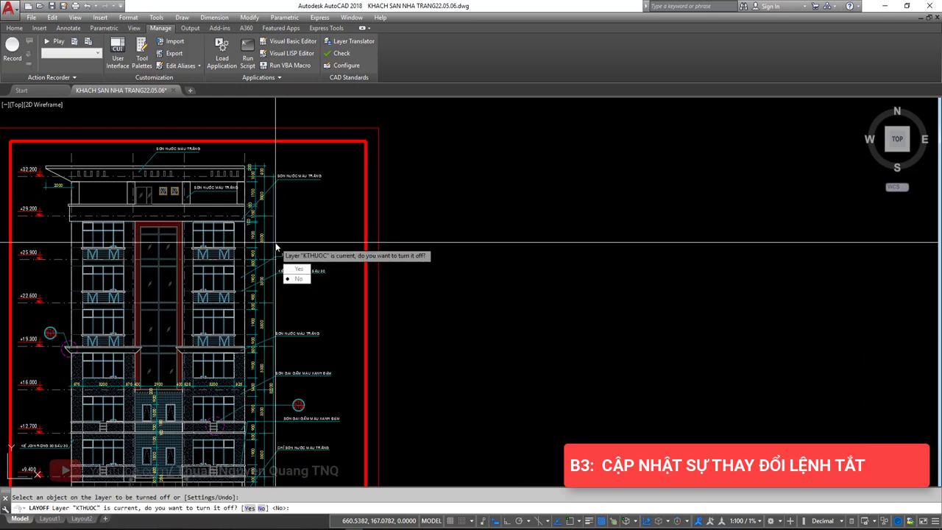
click(286, 269)
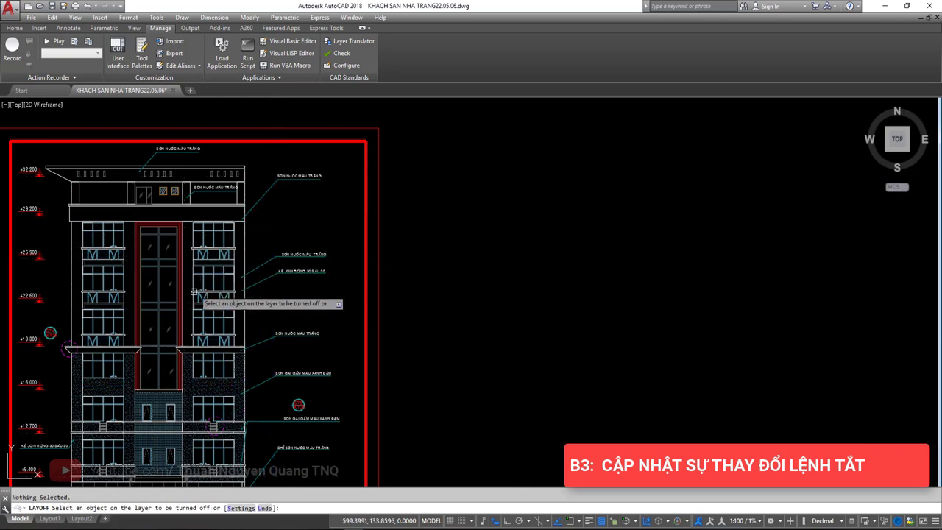
click(165, 305)
key(Return)
text(2)
key(Return)
- Isolate the HACTH layer by picking the central hatch with alias 3
scroll(287, 254, down, 5)
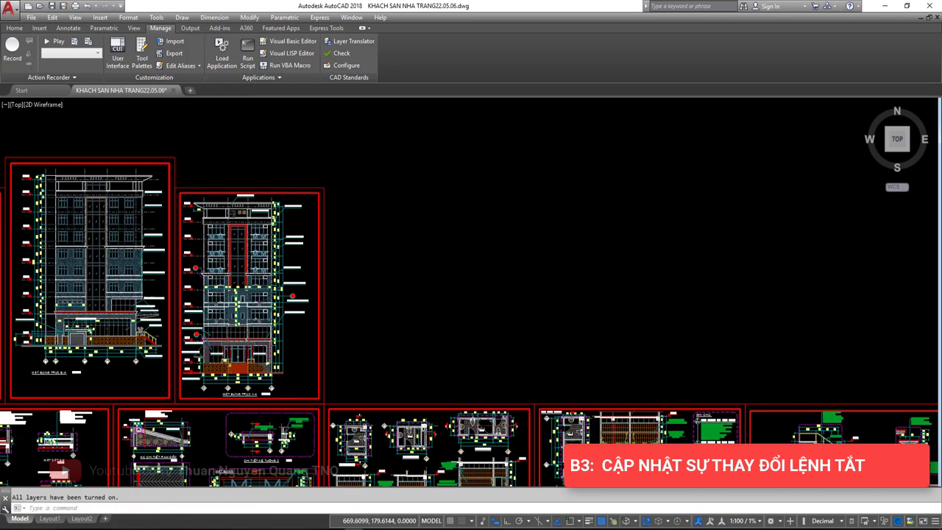
text(3)
key(Return)
scroll(298, 254, up, 3)
scroll(294, 316, up, 3)
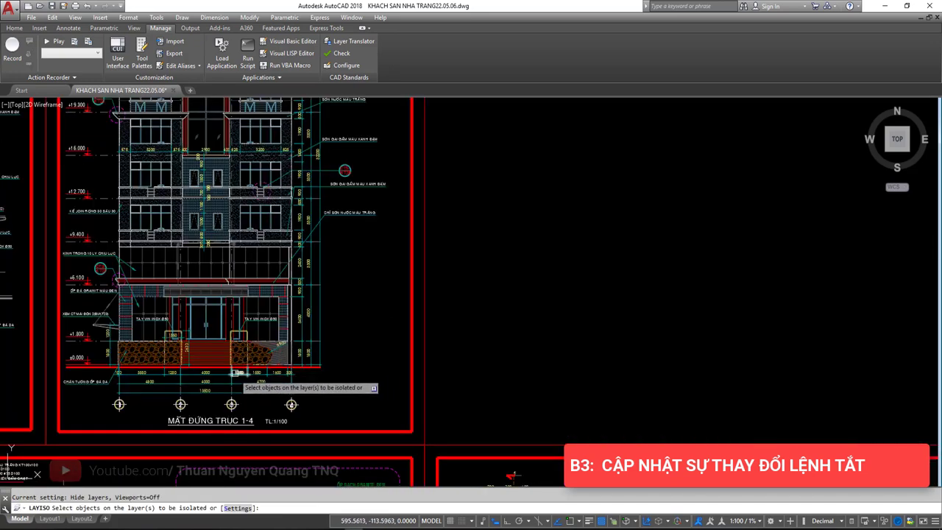
scroll(213, 324, up, 4)
scroll(316, 266, up, 1)
scroll(309, 184, down, 5)
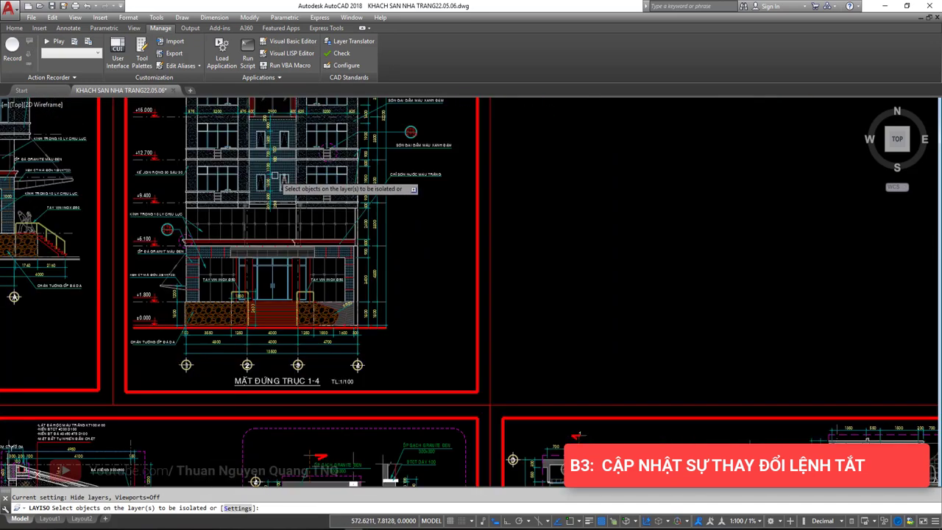
scroll(290, 248, up, 3)
click(298, 254)
key(Return)
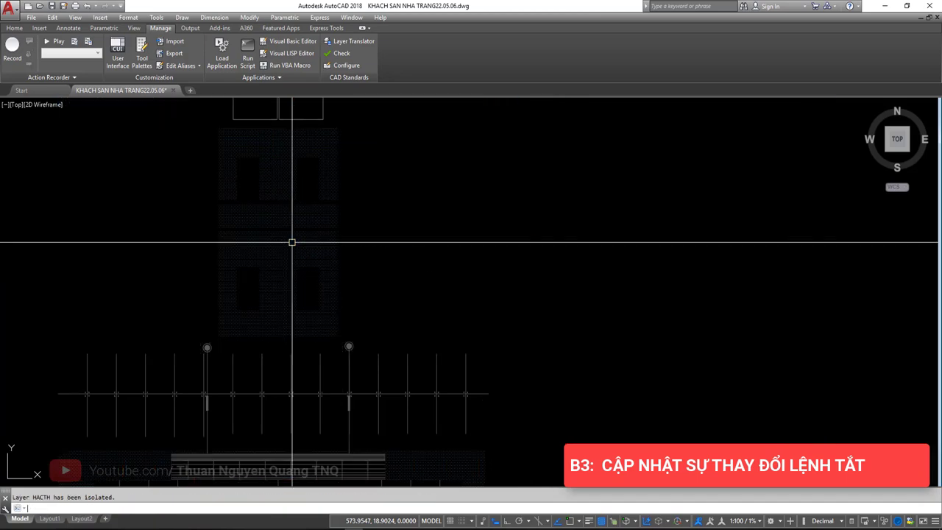
- Restore all layers with LAYON and pan to show every sheet
scroll(292, 251, down, 5)
scroll(390, 273, up, 5)
scroll(400, 284, up, 3)
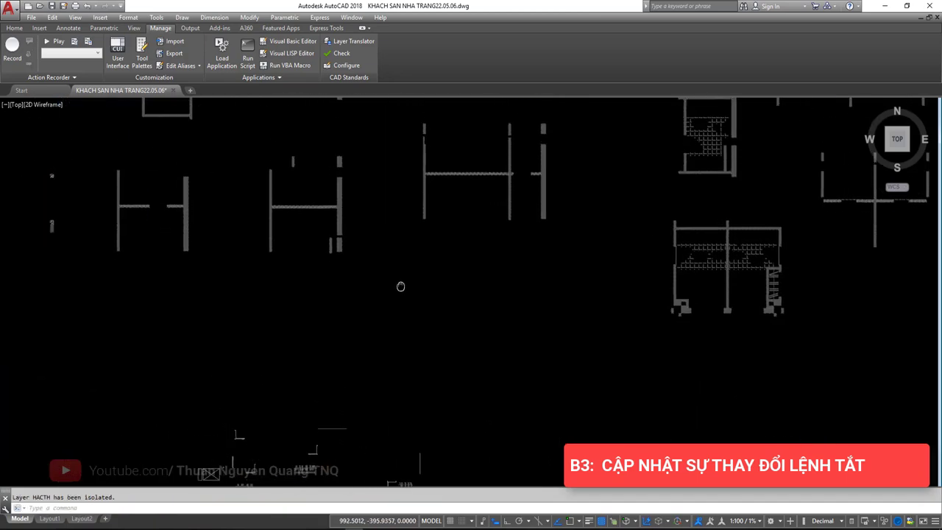
text(layon)
key(Return)
scroll(399, 288, down, 3)
scroll(368, 265, down, 3)
scroll(339, 250, down, 2)
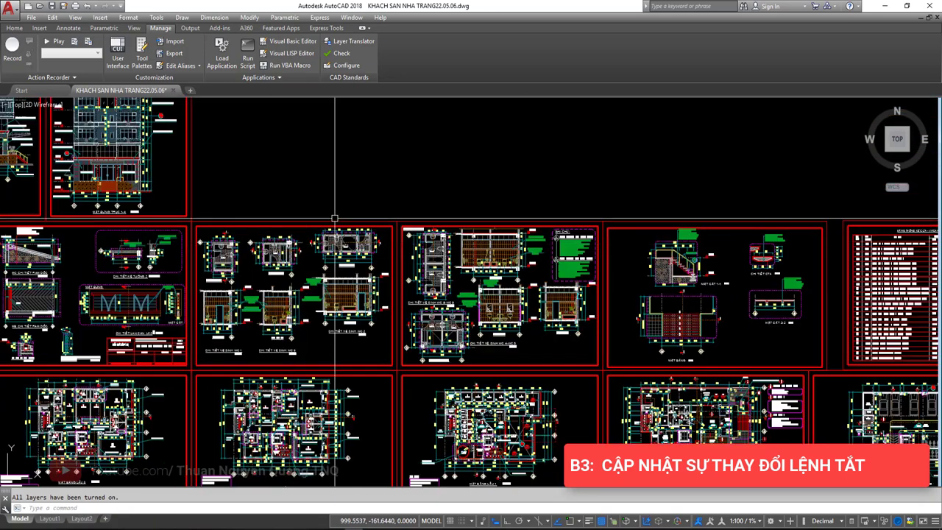
scroll(404, 239, down, 1)
mouse_move(389, 213)
middle_down()
mouse_move(358, 255)
mouse_move(322, 251)
middle_up()
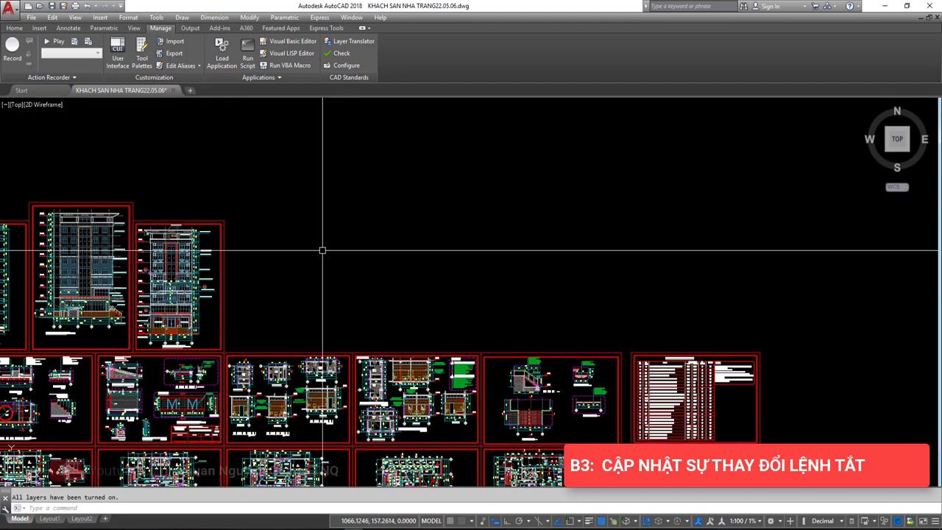
- Open acad.pgp from Edit Aliases and review the custom aliases in Notepad
text(R)
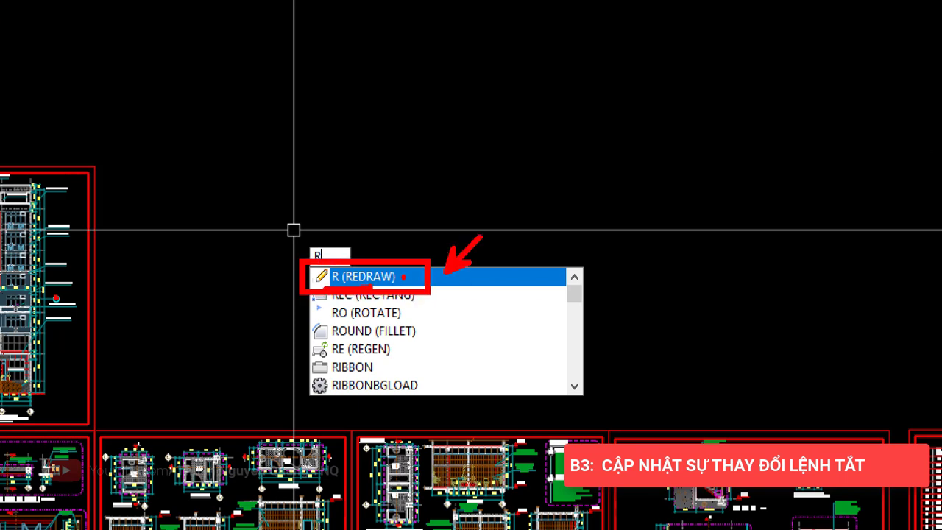
key(Escape)
click(180, 65)
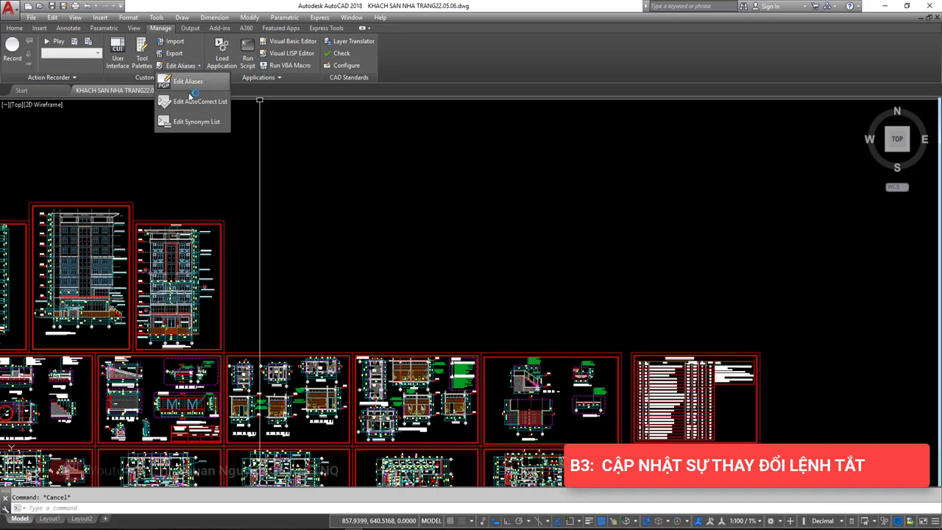
drag(757, 108, 251, 293)
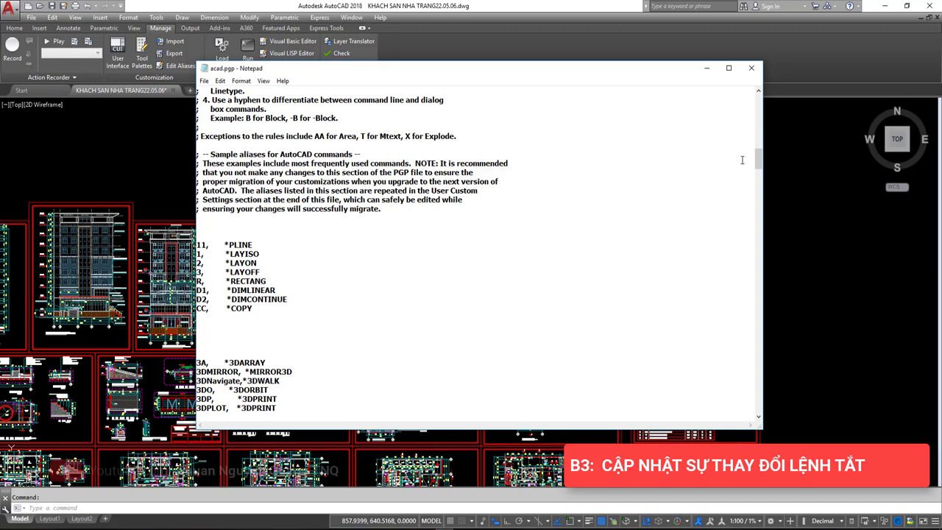
drag(759, 159, 768, 301)
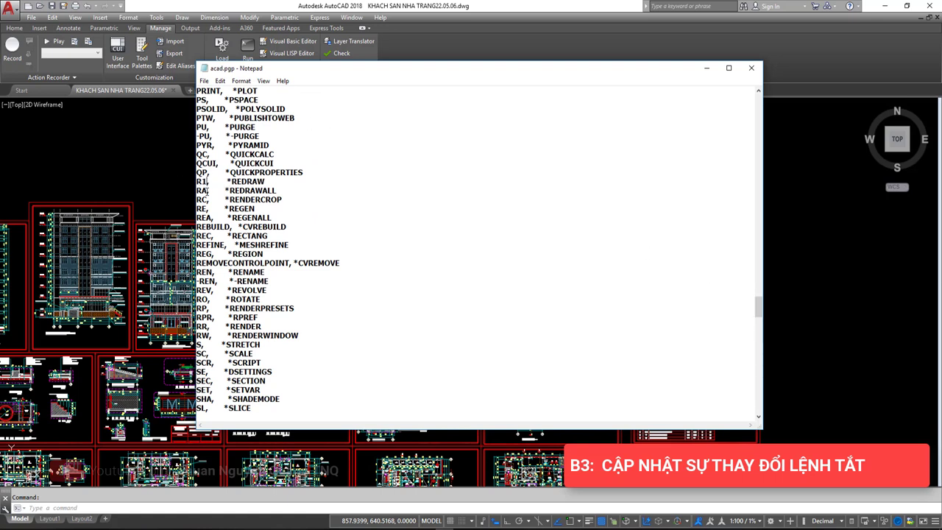
drag(758, 306, 770, 138)
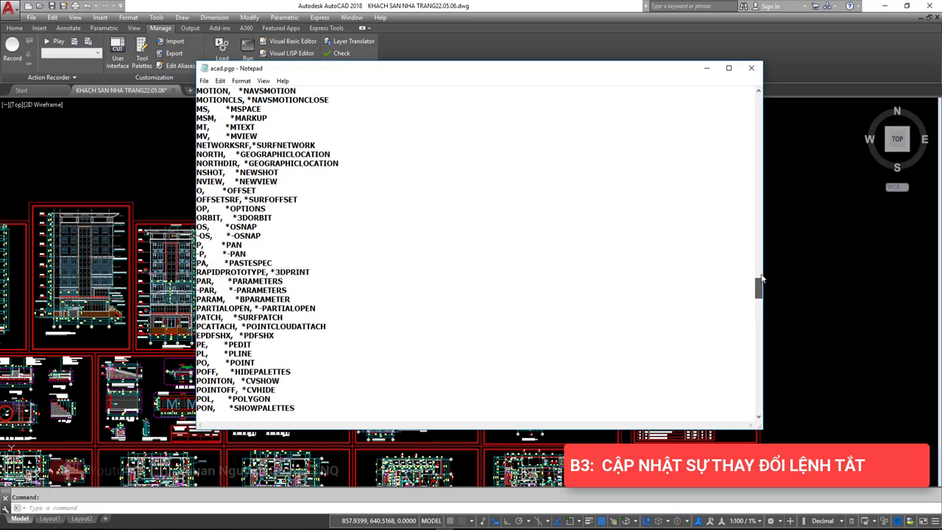
- Save acad.pgp and close Notepad
click(205, 81)
click(219, 115)
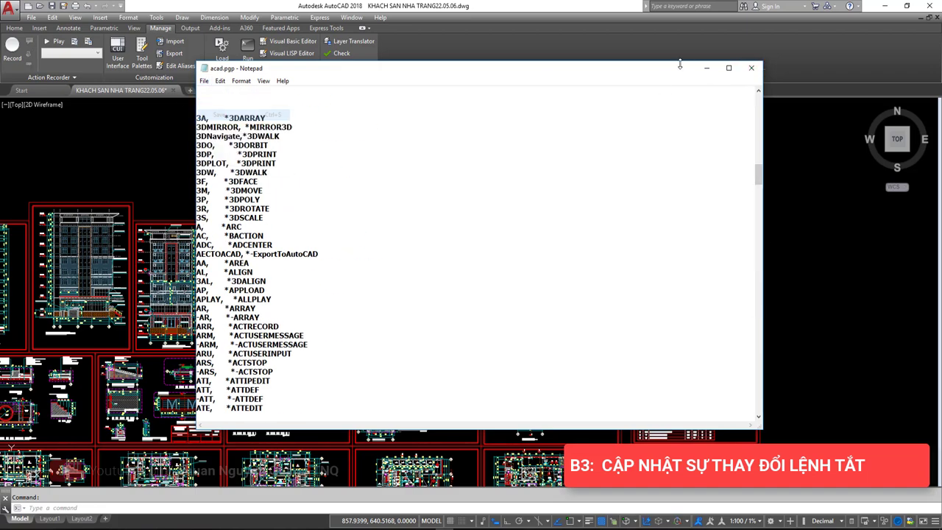
click(752, 69)
text(REINIT)
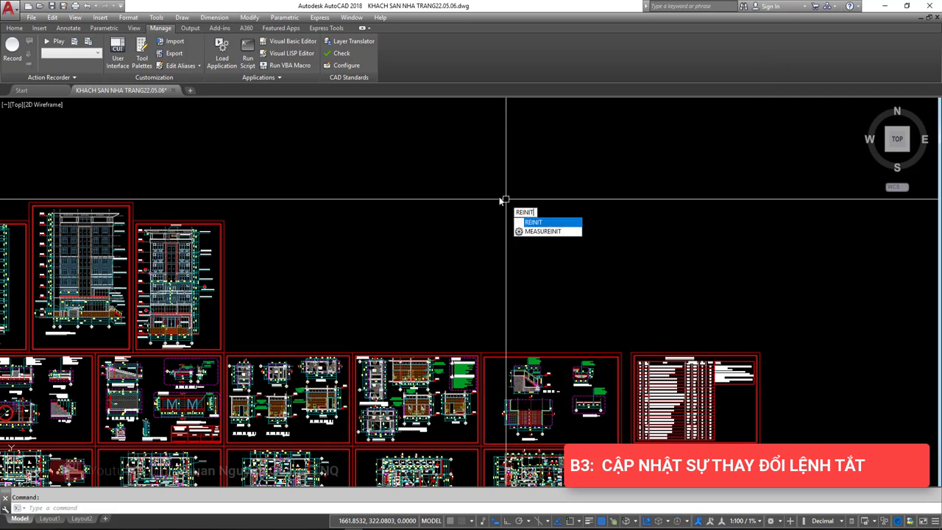
- Reload the PGP file with REINIT and test the R alias by drawing four rectangles
key(Return)
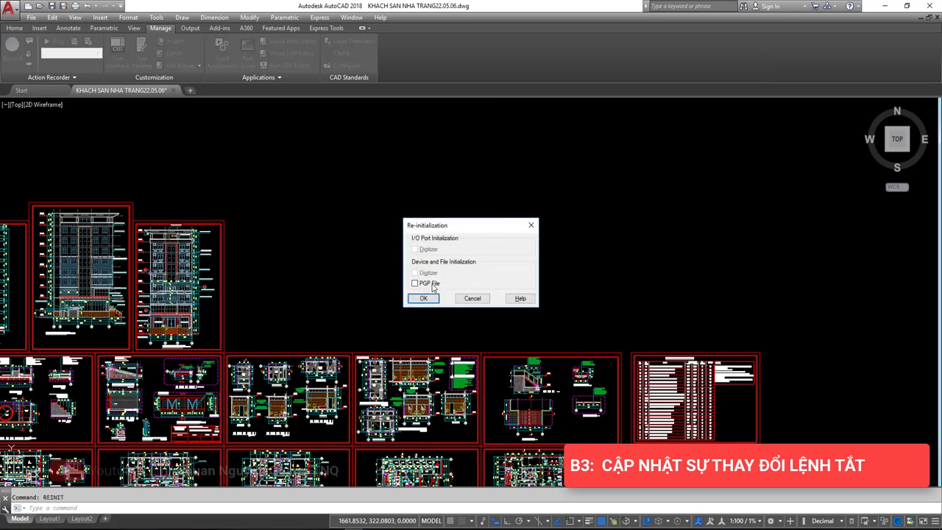
click(424, 298)
text(ec)
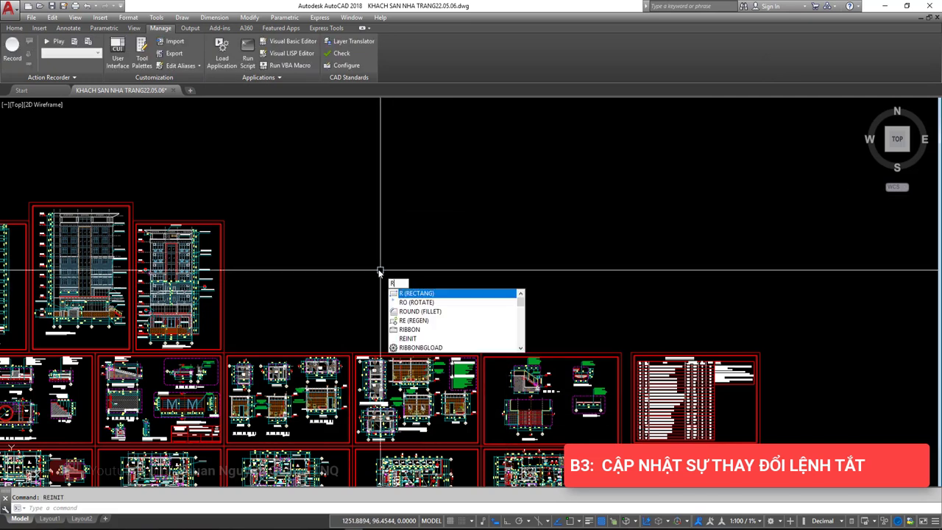
key(Return)
click(424, 250)
click(503, 235)
click(478, 220)
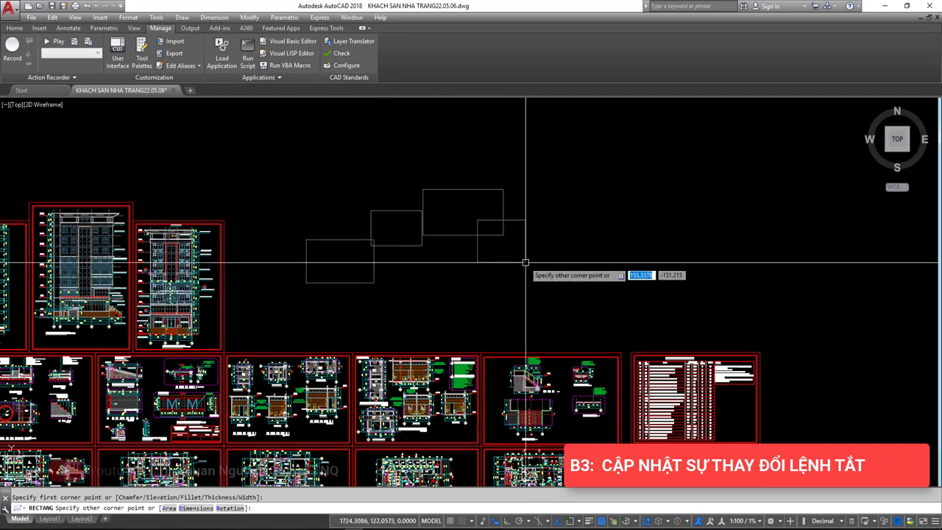
click(544, 239)
click(599, 230)
click(647, 264)
click(507, 277)
click(584, 318)
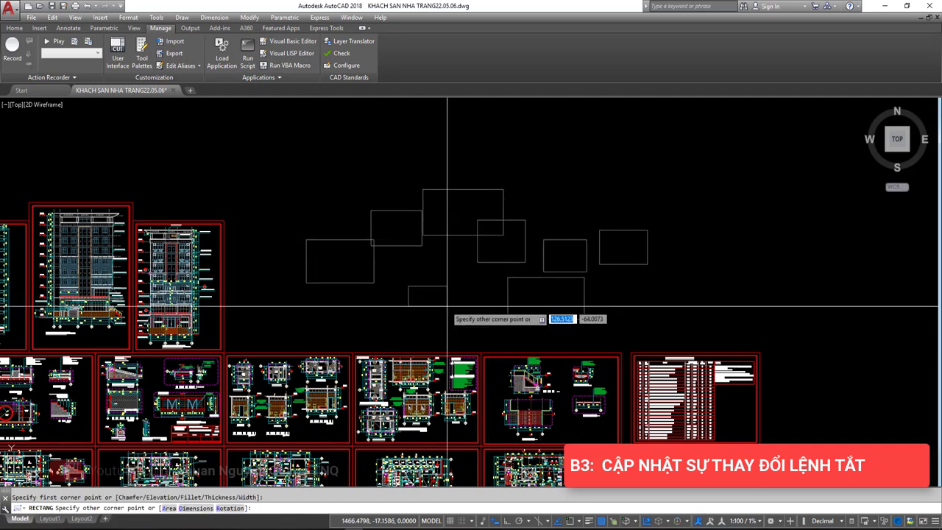
- Draw five more small test rectangles, cancelling the unfinished last one
click(447, 306)
click(408, 286)
click(388, 271)
click(430, 292)
click(444, 273)
click(485, 298)
click(470, 287)
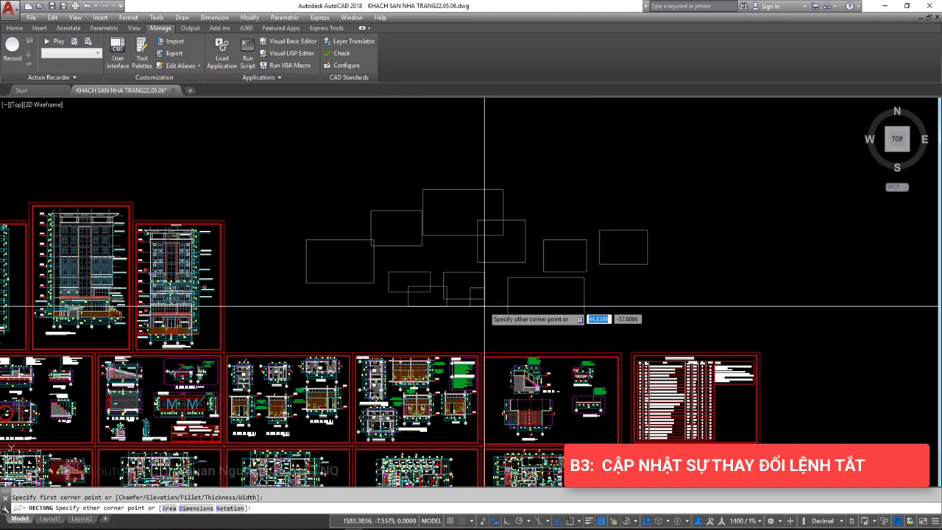
click(485, 310)
click(511, 291)
click(556, 310)
click(576, 287)
scroll(599, 305, down, 5)
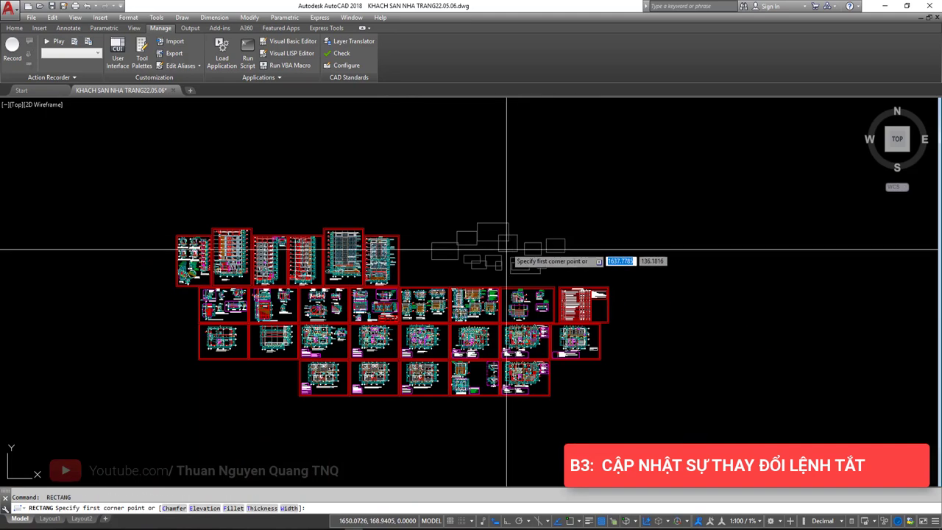
key(Escape)
scroll(488, 235, up, 3)
- Crossing-select the 13 test rectangles and delete them
click(603, 289)
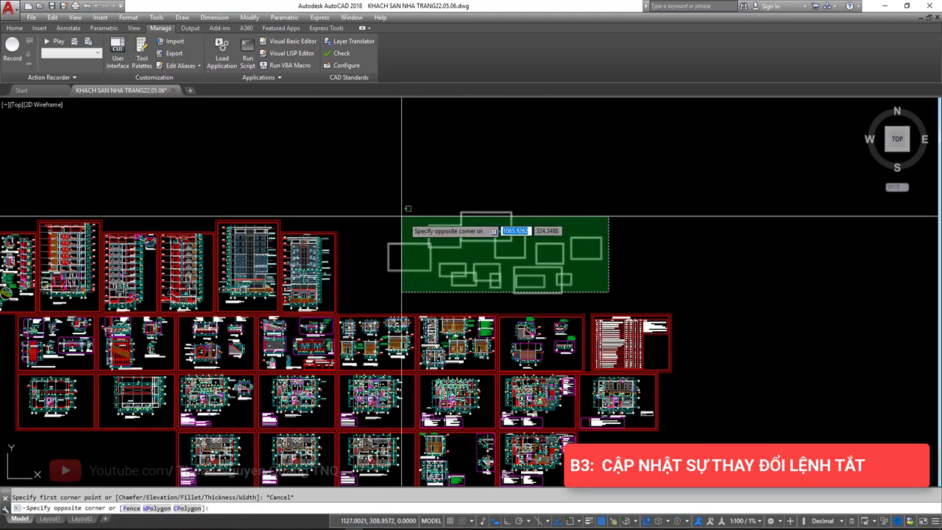
click(397, 210)
key(Delete)
middle_drag(292, 145, 329, 118)
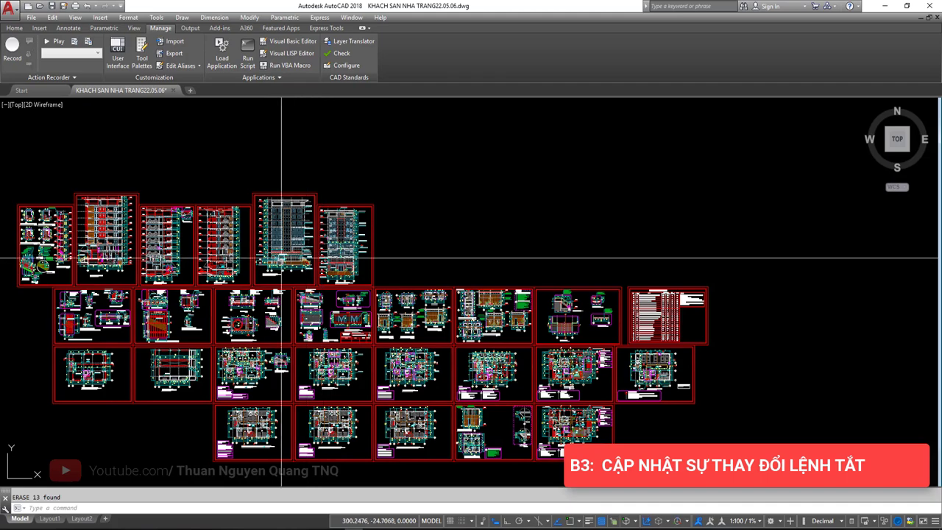
- Open acad.pgp in Notepad through Manage > Edit Aliases
scroll(145, 233, up, 5)
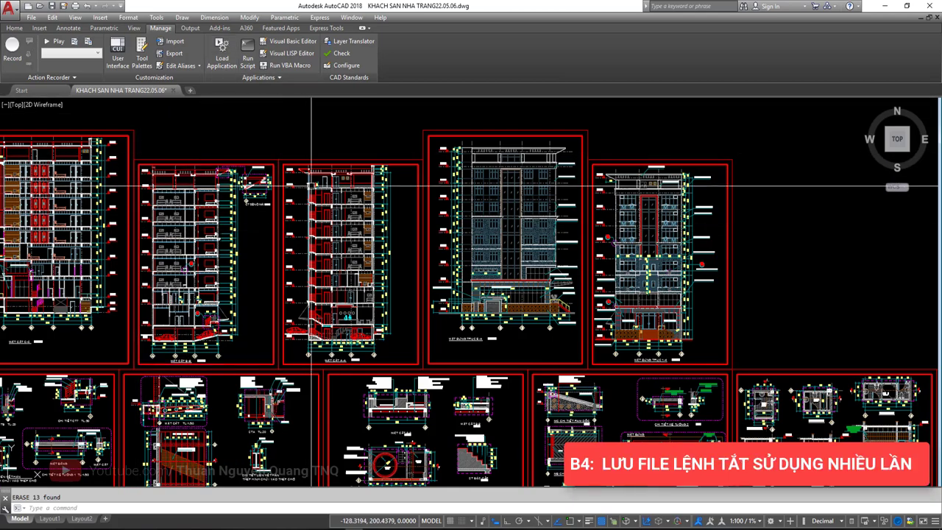
scroll(361, 295, down, 6)
scroll(562, 334, up, 6)
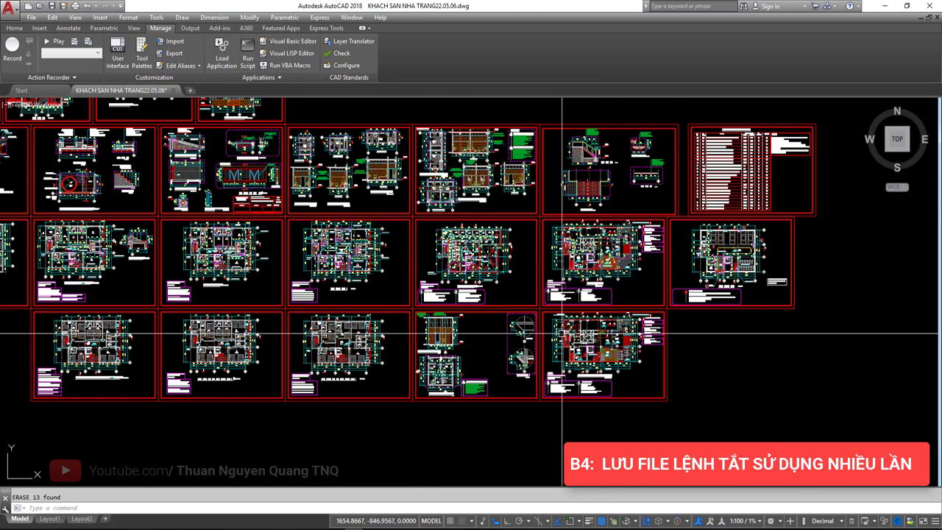
middle_drag(319, 288, 320, 335)
click(15, 28)
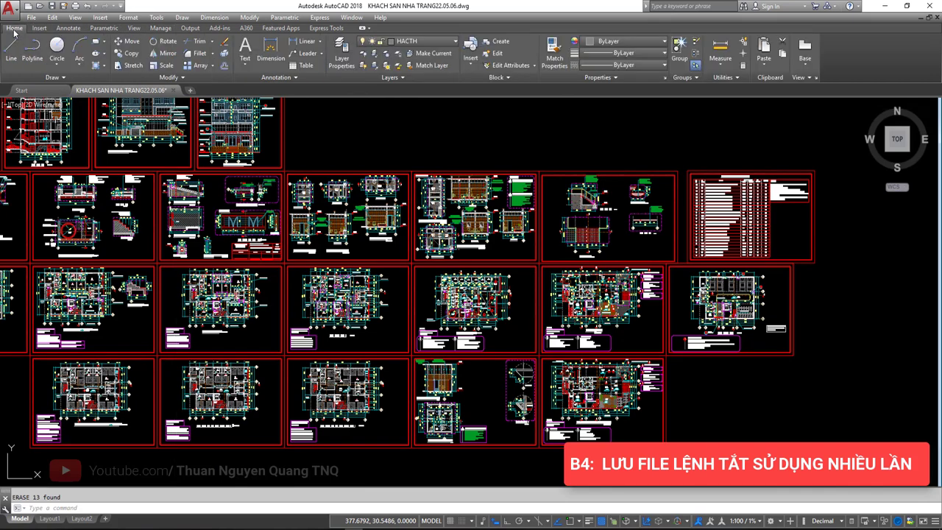
click(159, 31)
click(195, 66)
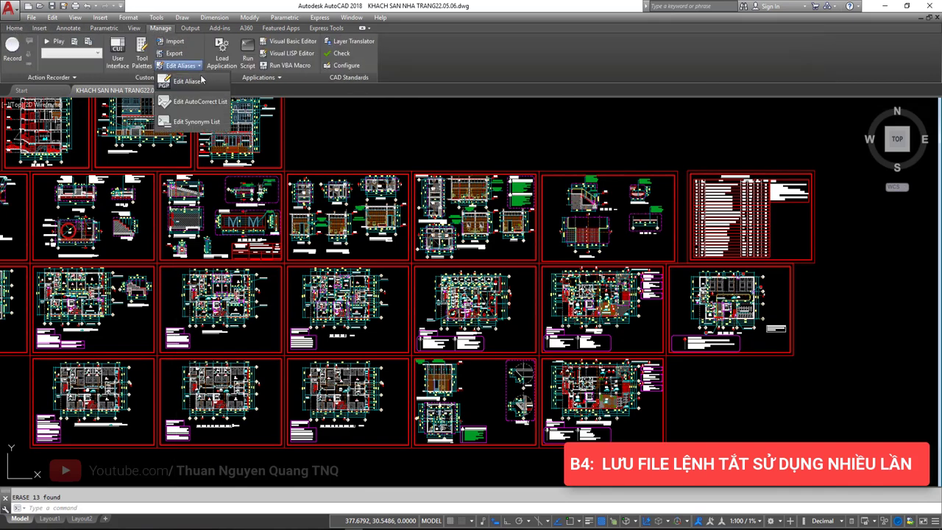
click(209, 82)
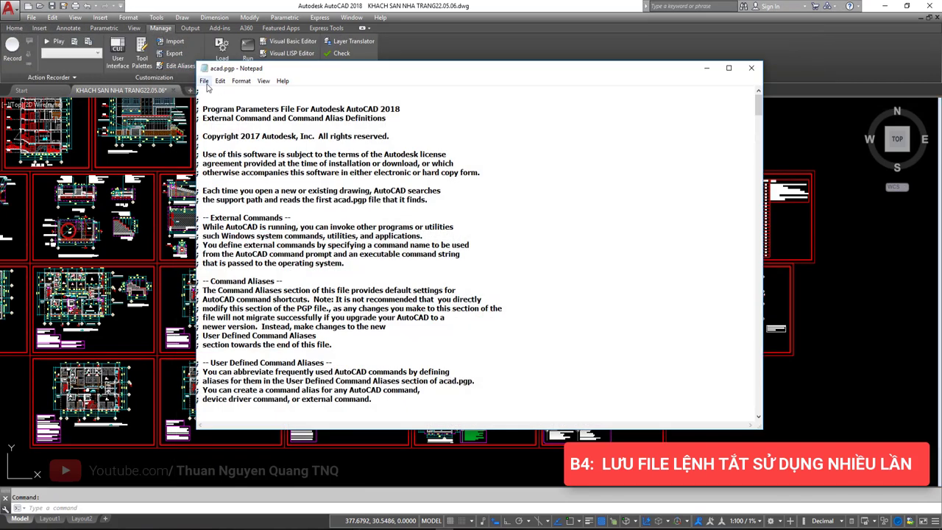
- Save a copy of acad.pgp to the Desktop under the same name
click(205, 81)
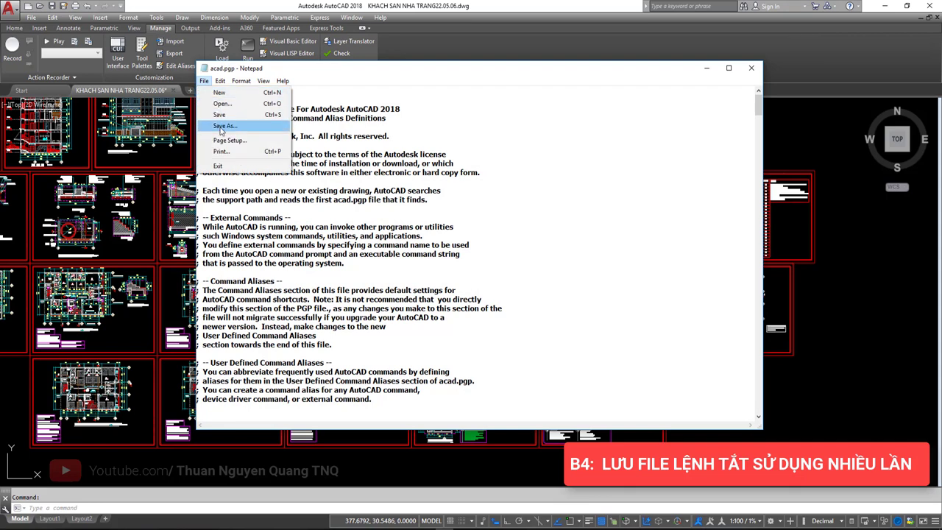
click(225, 126)
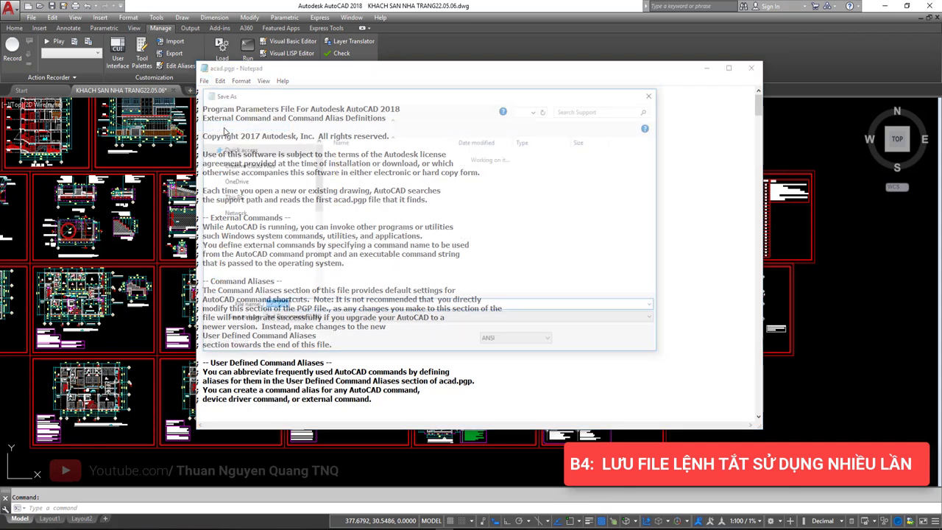
click(234, 161)
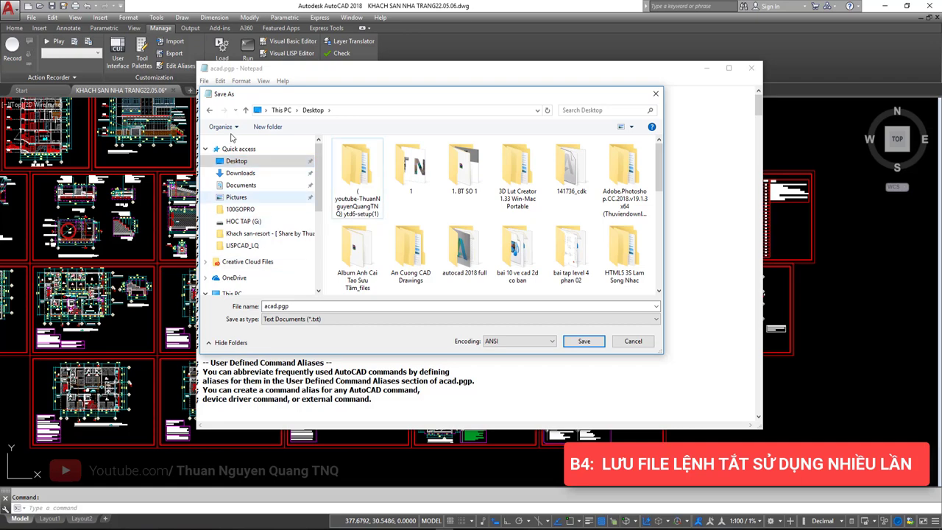
mouse_move(228, 98)
mouse_down()
mouse_move(283, 98)
mouse_move(245, 86)
mouse_up()
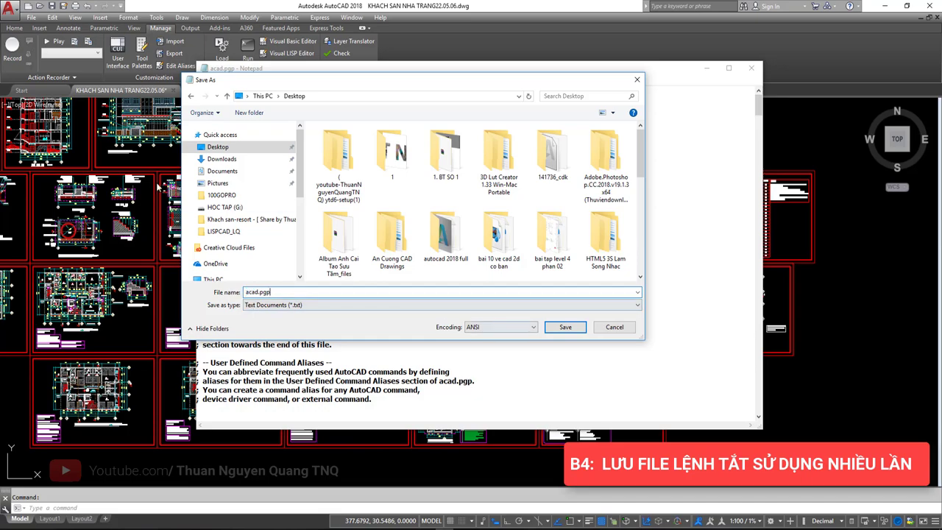
click(557, 328)
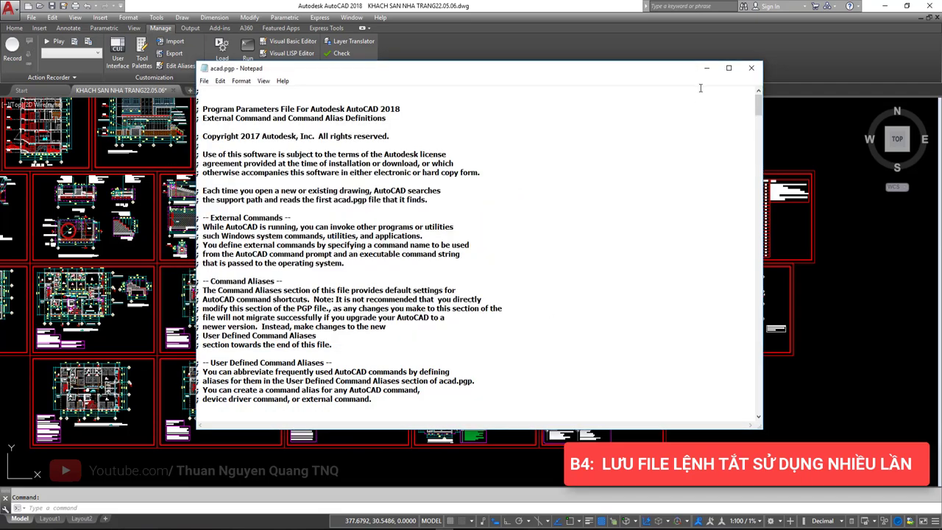
click(752, 67)
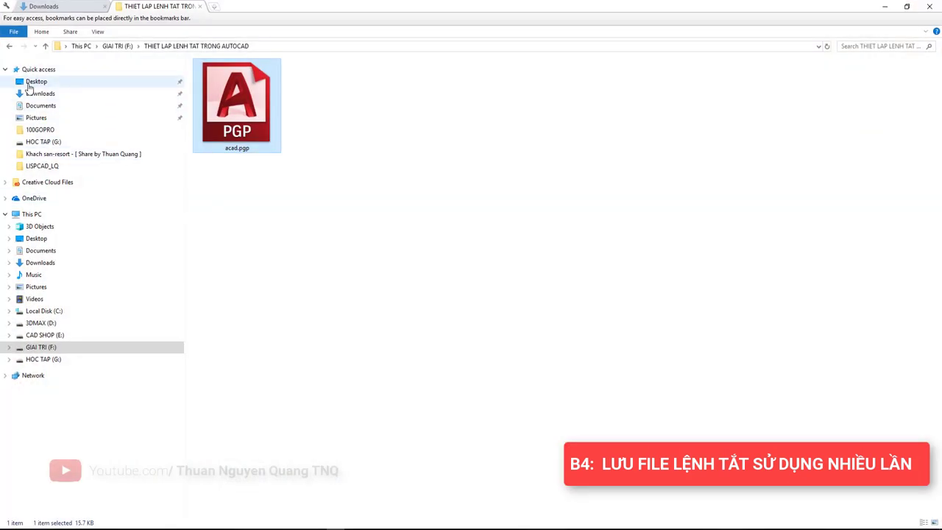
click(31, 82)
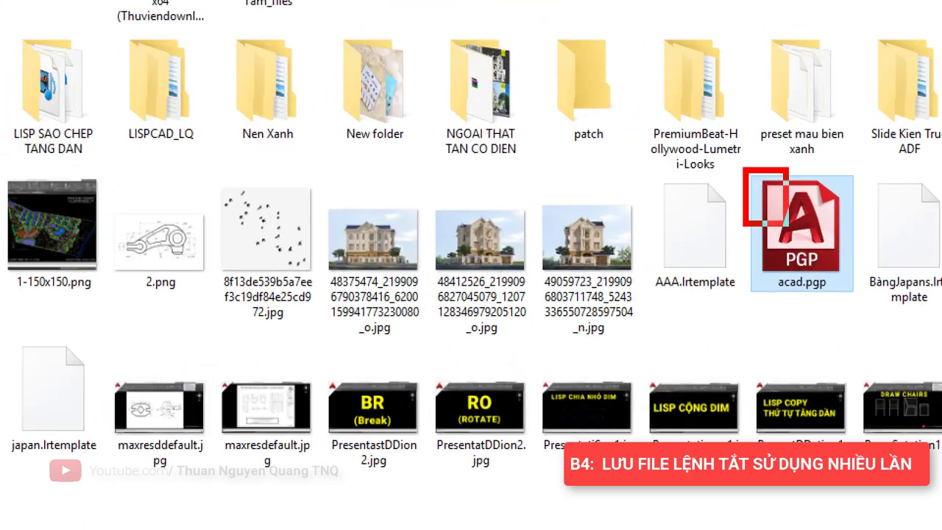
key(super)
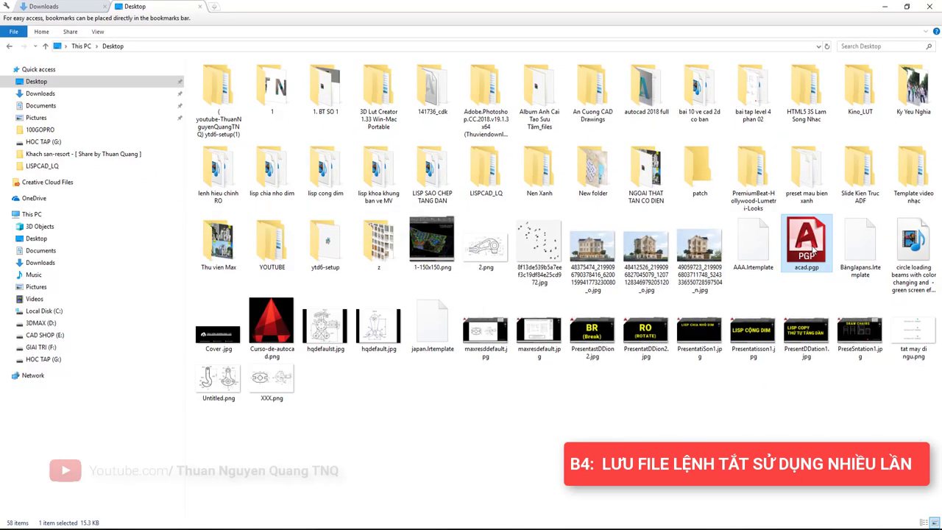
double_click(808, 253)
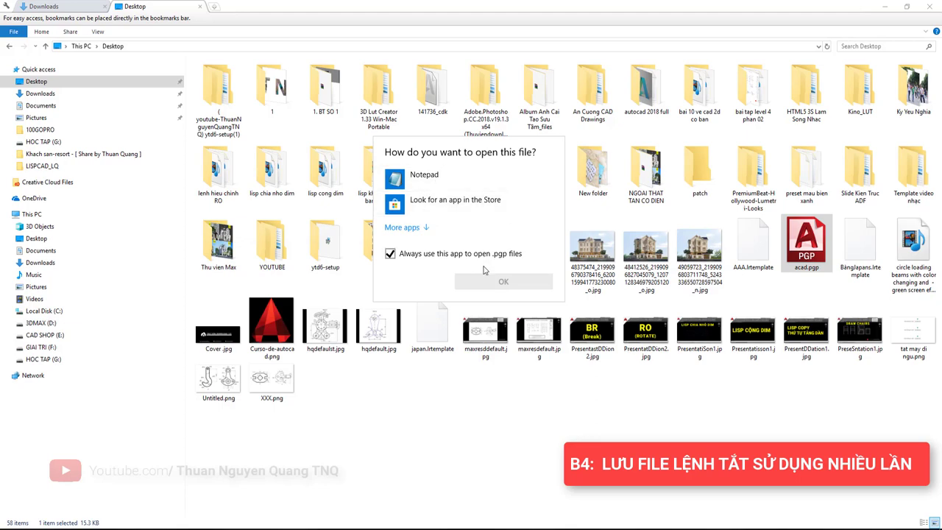
click(424, 176)
click(504, 281)
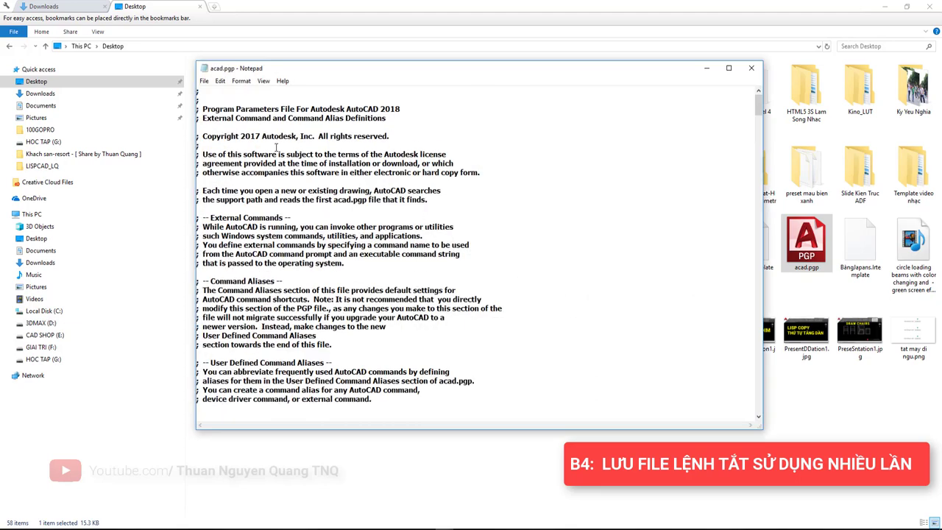
drag(758, 106, 758, 167)
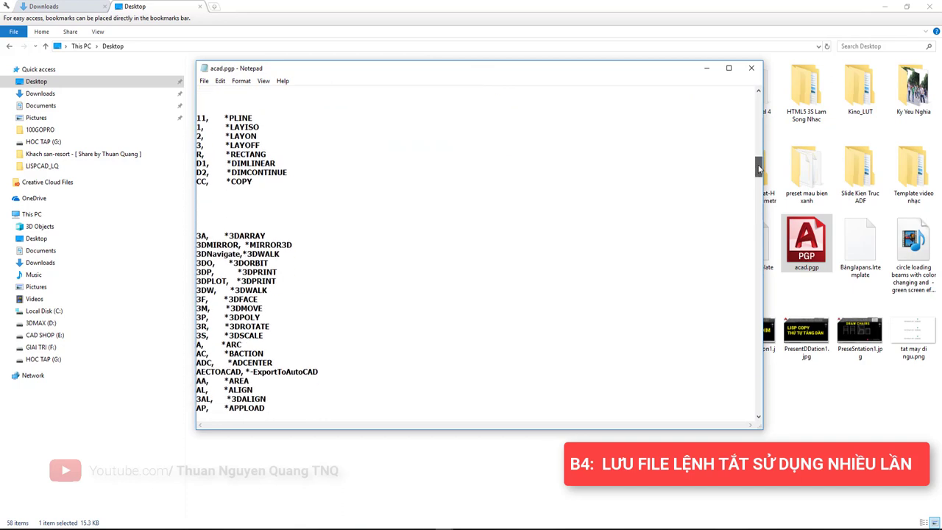
drag(216, 175, 167, 139)
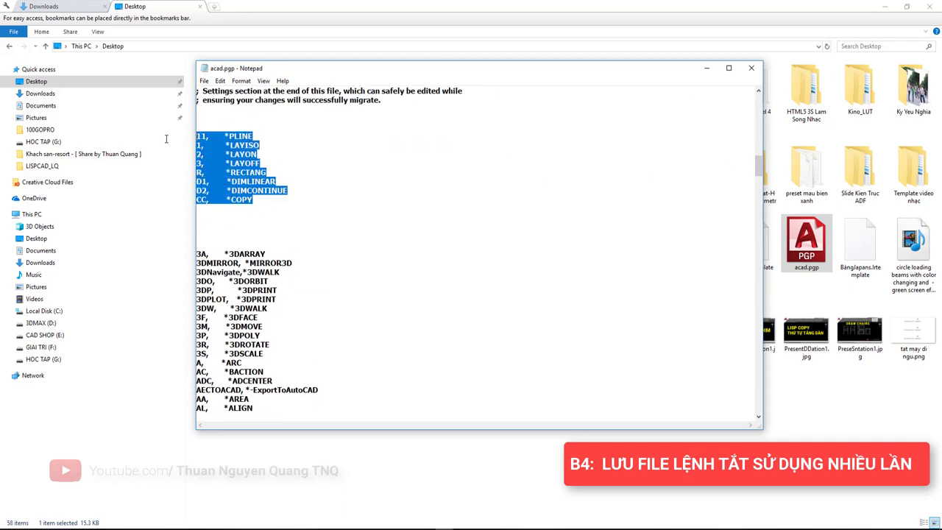
click(247, 171)
click(749, 68)
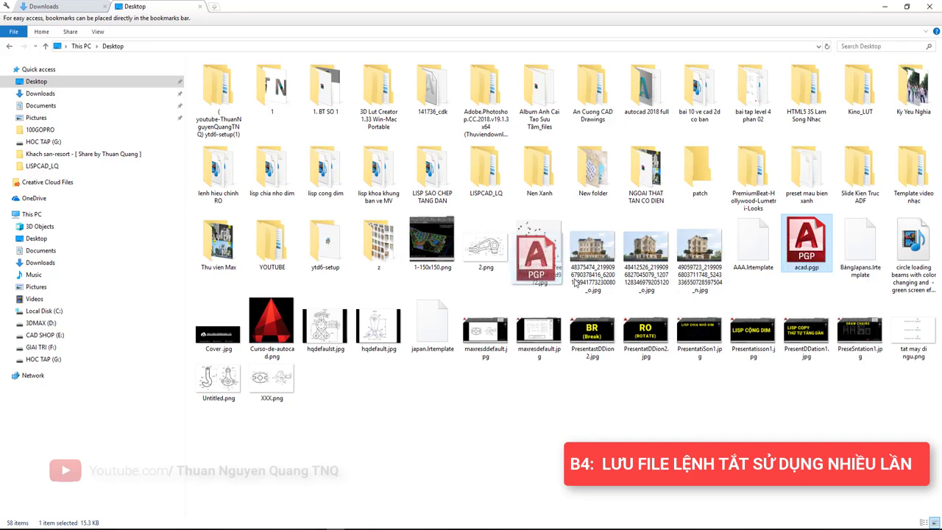
- Close the acad.pgp preview and go into the AutoCAD folder in My Drive
drag(786, 245, 505, 418)
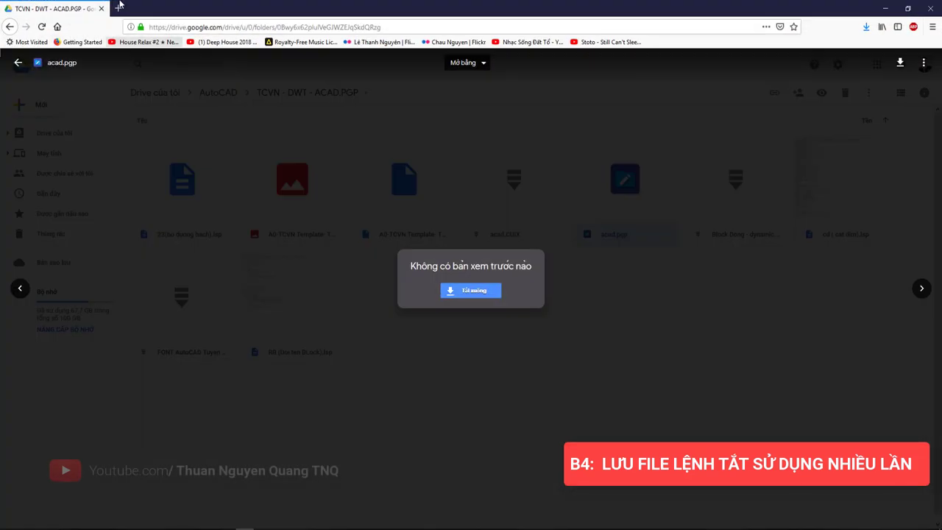
click(335, 130)
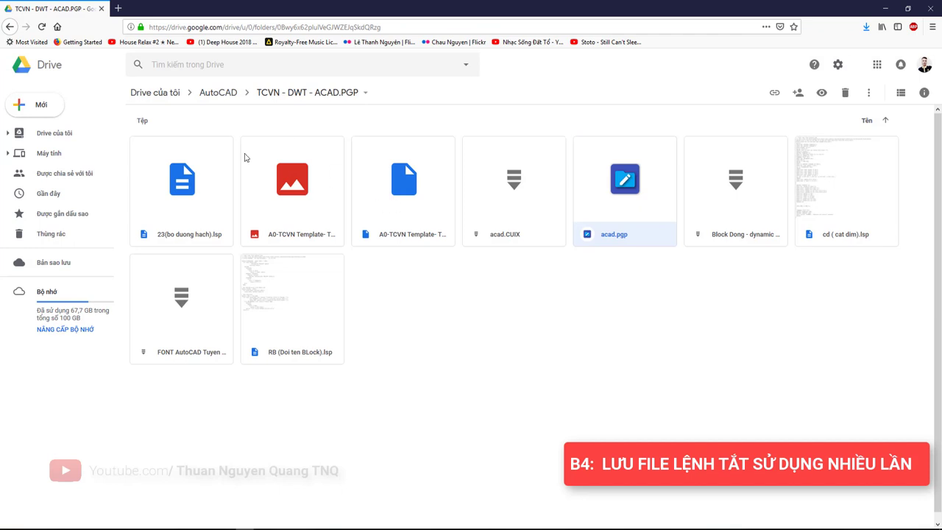
click(9, 27)
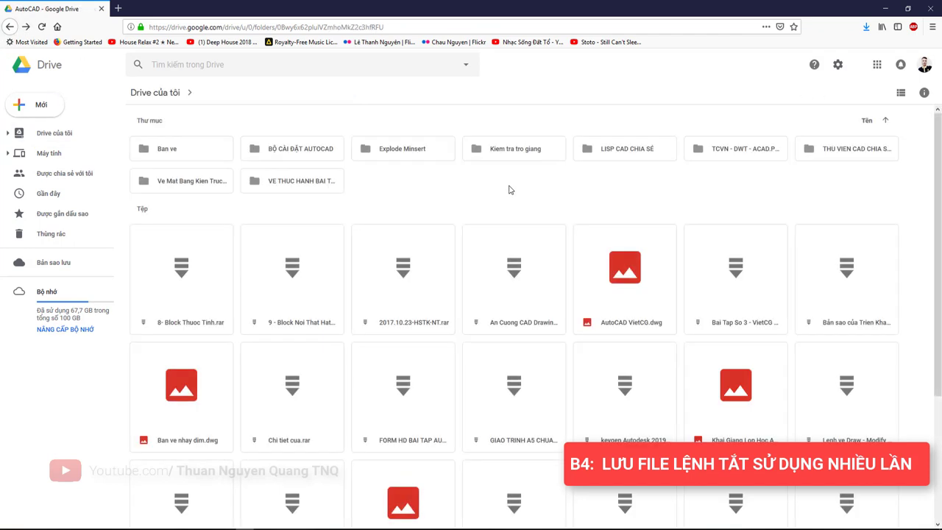
click(155, 92)
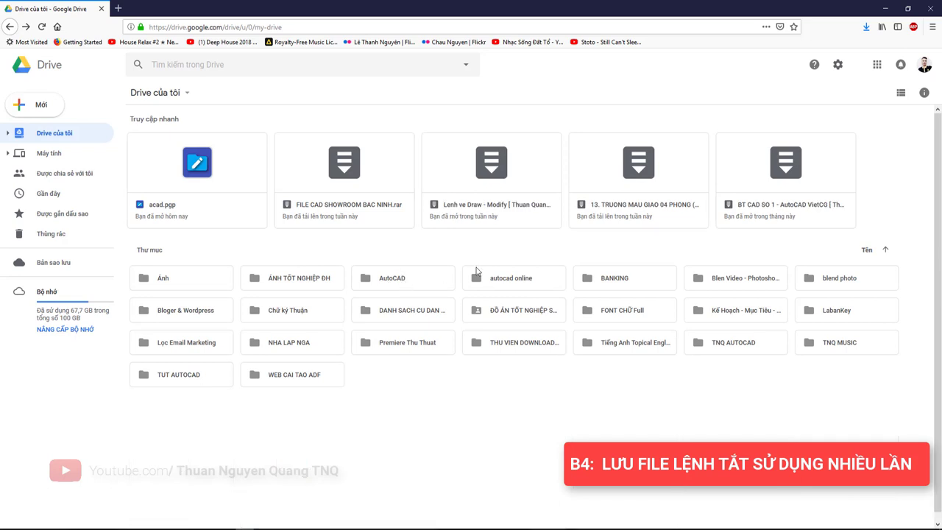
click(382, 281)
double_click(382, 280)
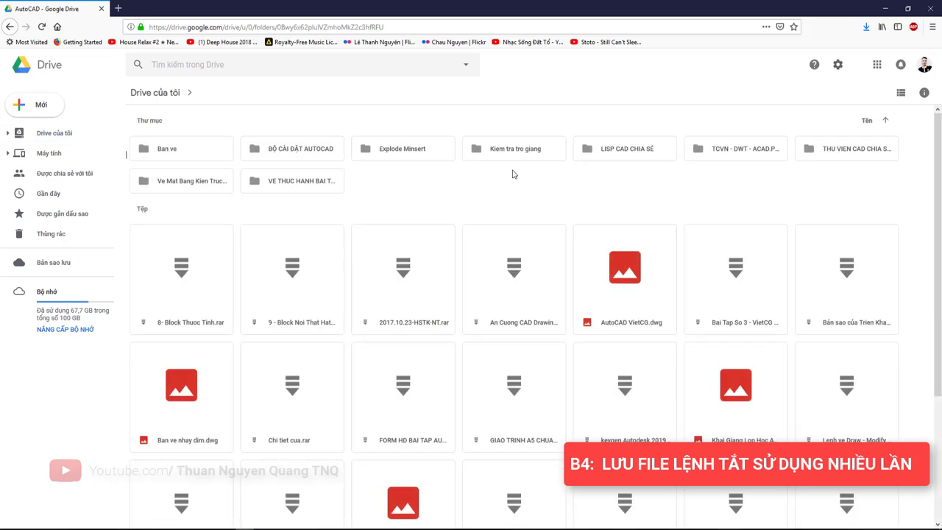
- Open TCVN - DWT - ACAD.PGP, select the backed-up acad.pgp, and minimize Firefox
click(734, 154)
double_click(734, 154)
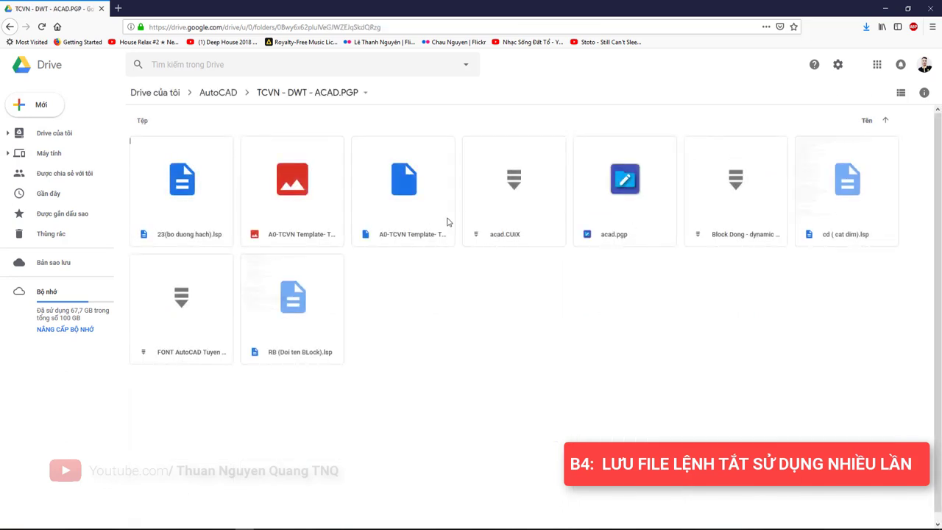
click(623, 228)
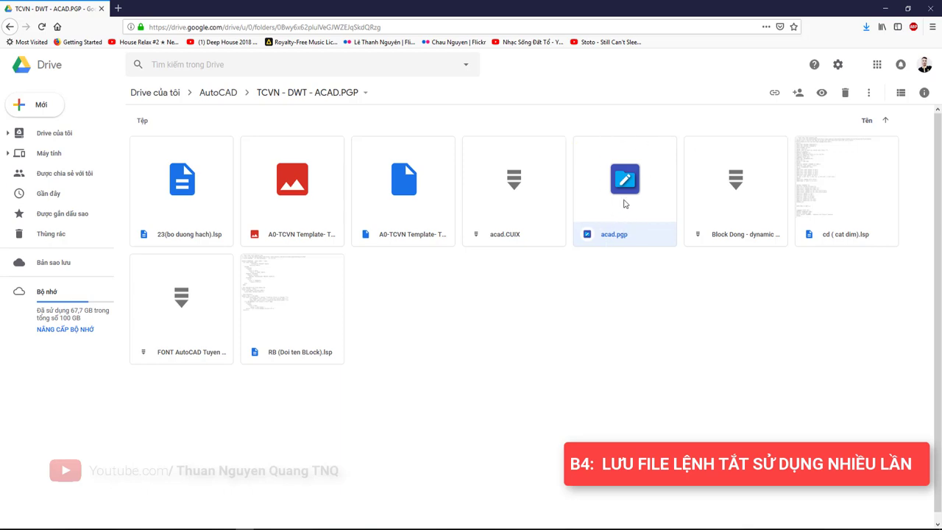
click(884, 8)
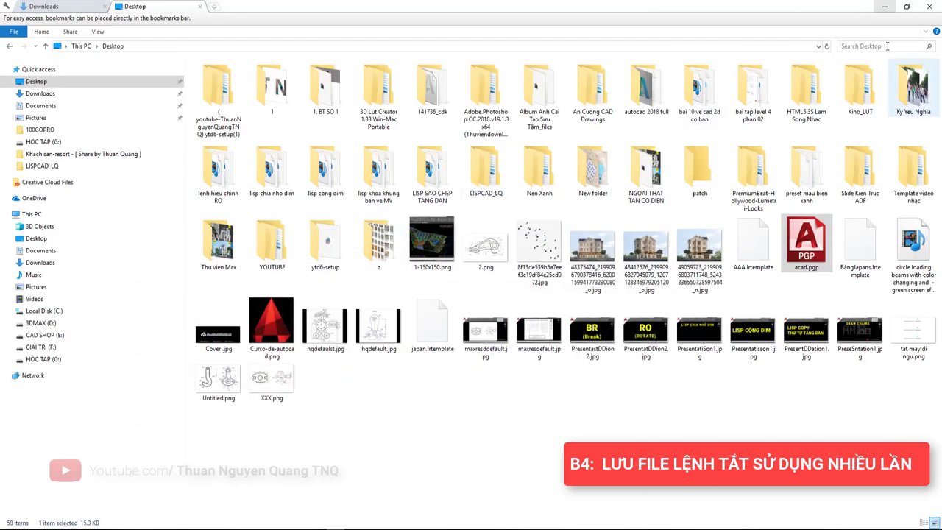
drag(806, 243, 810, 258)
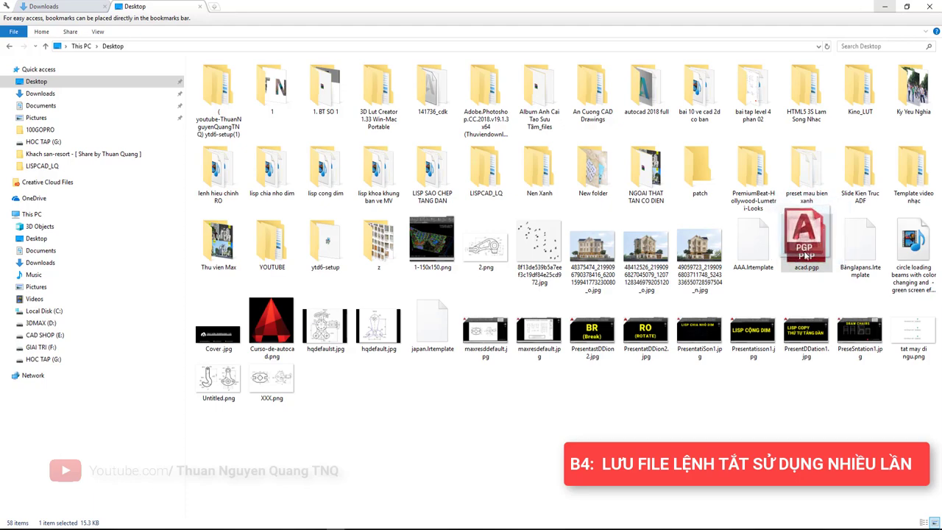
drag(810, 258, 777, 269)
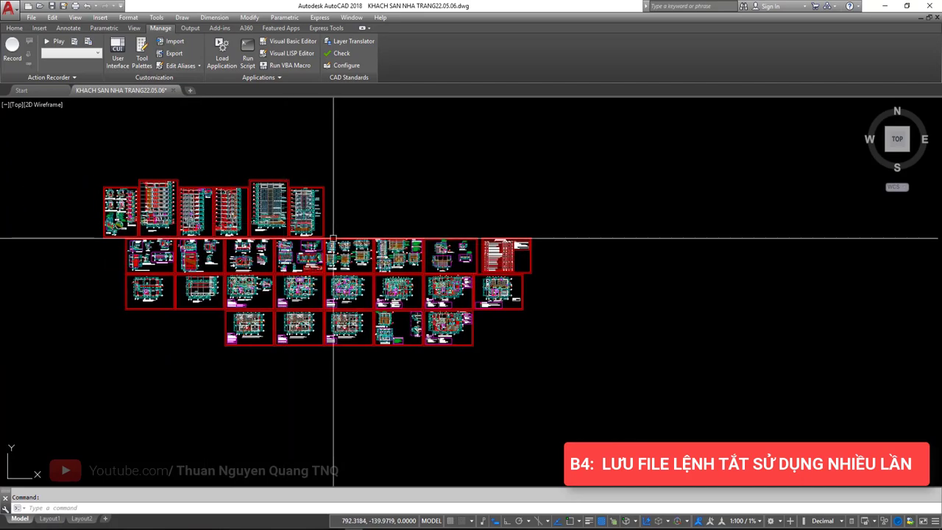
scroll(333, 240, up, 1)
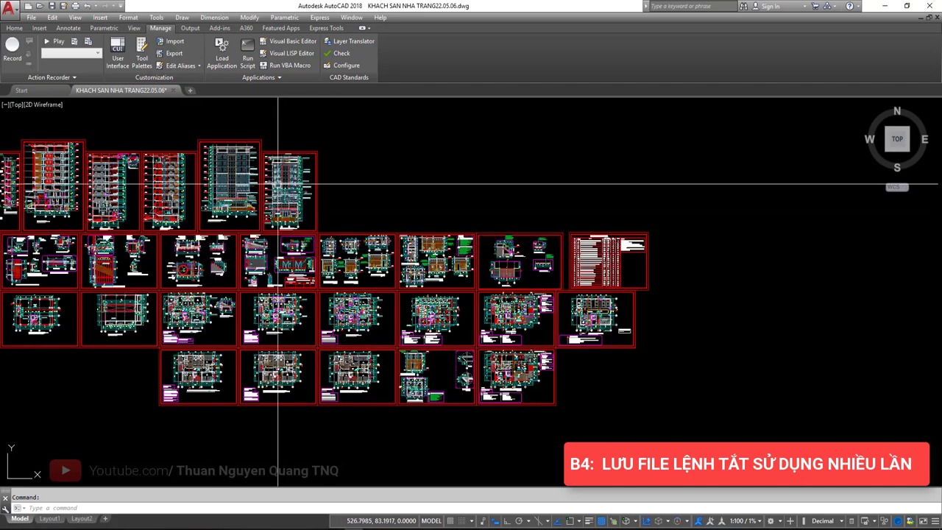
scroll(380, 225, up, 1)
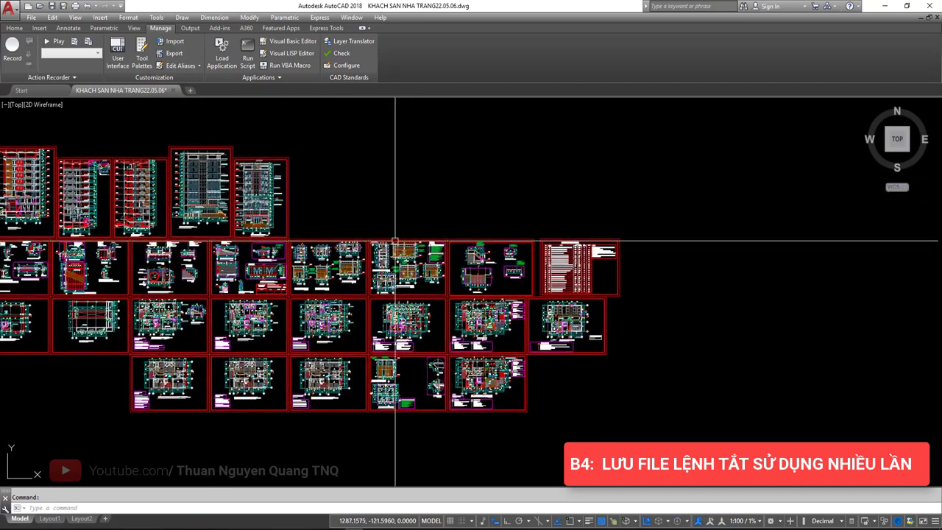
scroll(199, 282, up, 2)
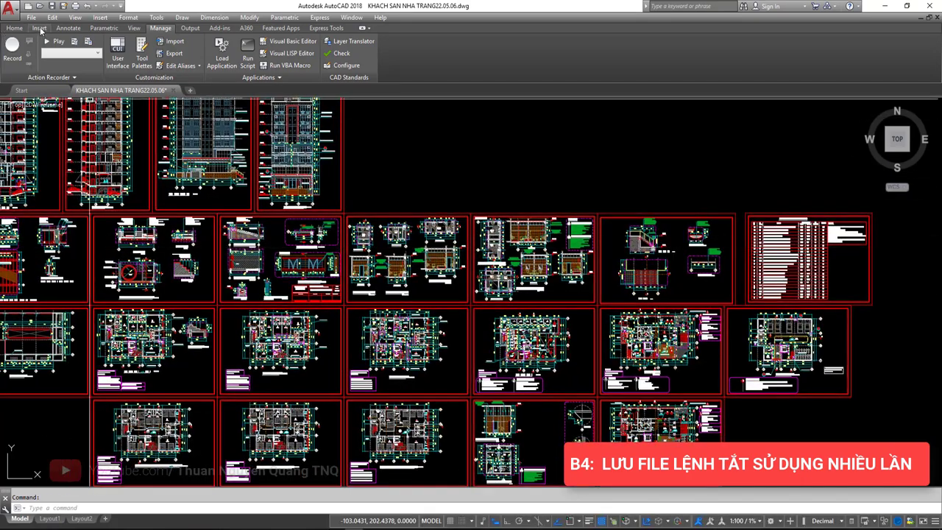
click(880, 6)
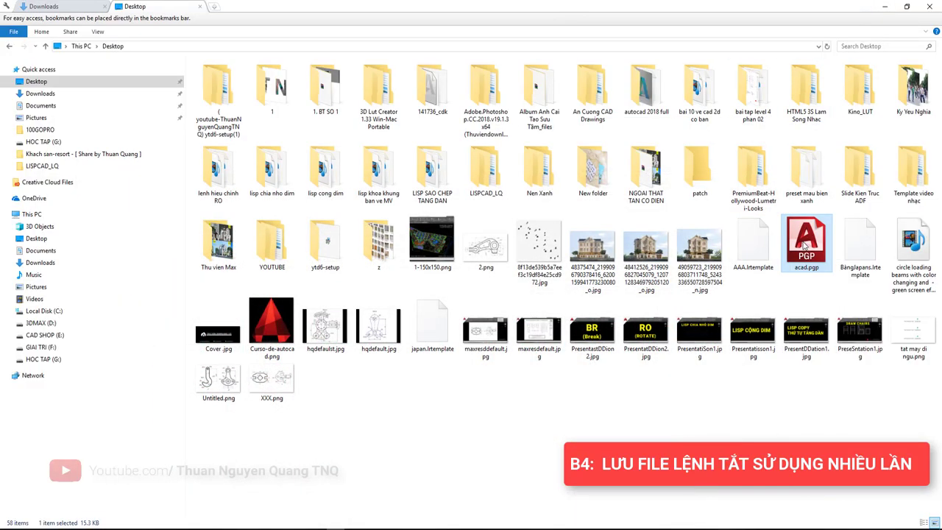
- Copy the Desktop acad.pgp file to the clipboard
right_click(804, 243)
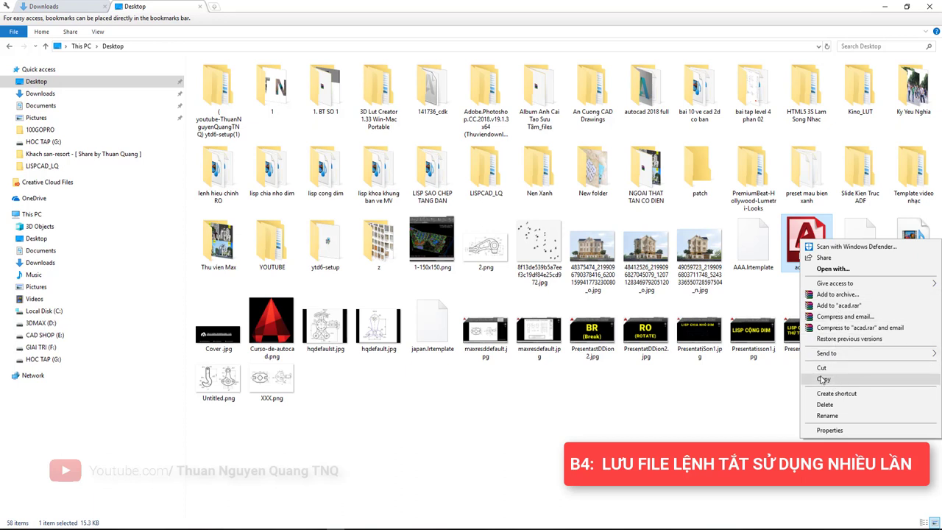
click(824, 381)
right_click(799, 251)
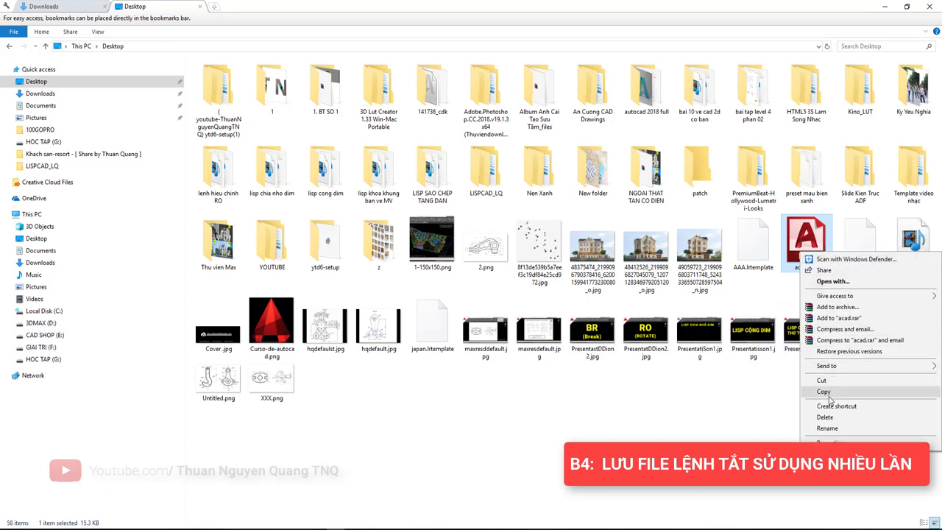
click(823, 390)
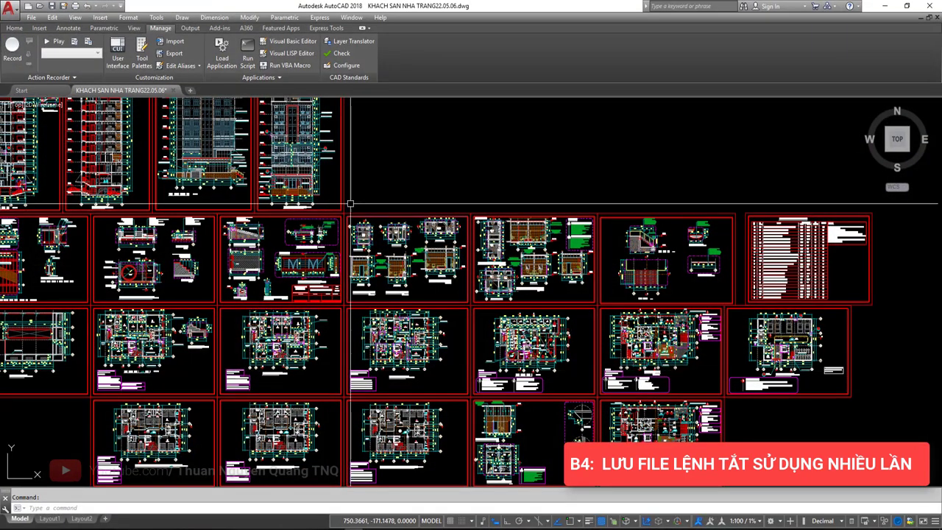
scroll(368, 210, up, 2)
- Run the MENU command and browse to AutoCAD's Support folder in Select Customization File
scroll(407, 232, up, 2)
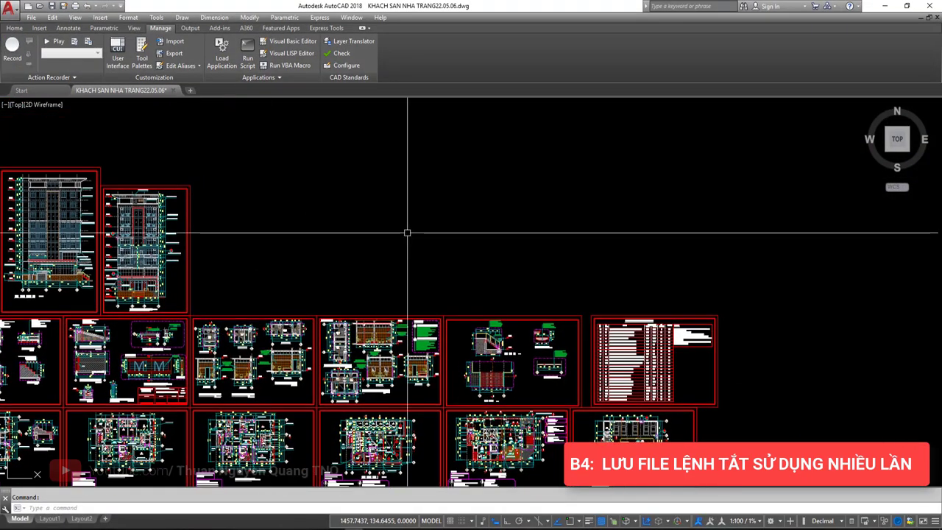
middle_drag(407, 232, 190, 273)
text(MENU)
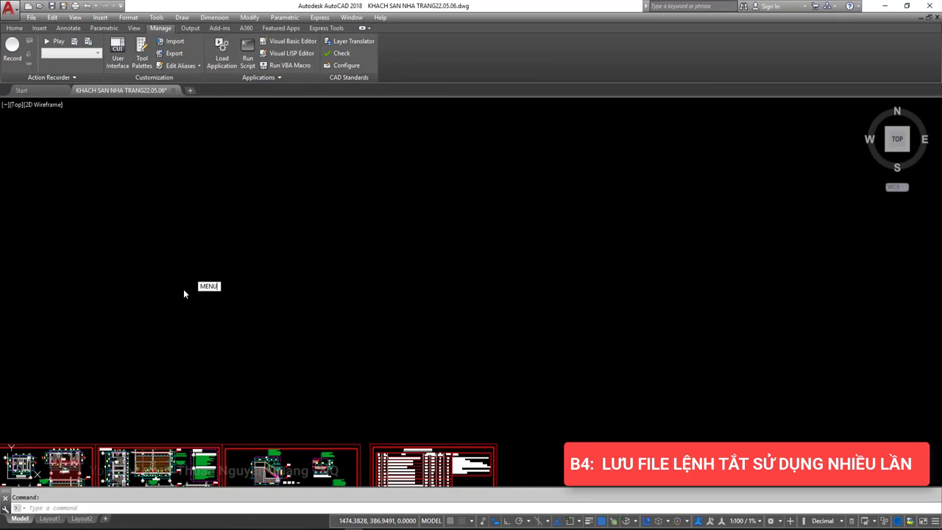
key(Return)
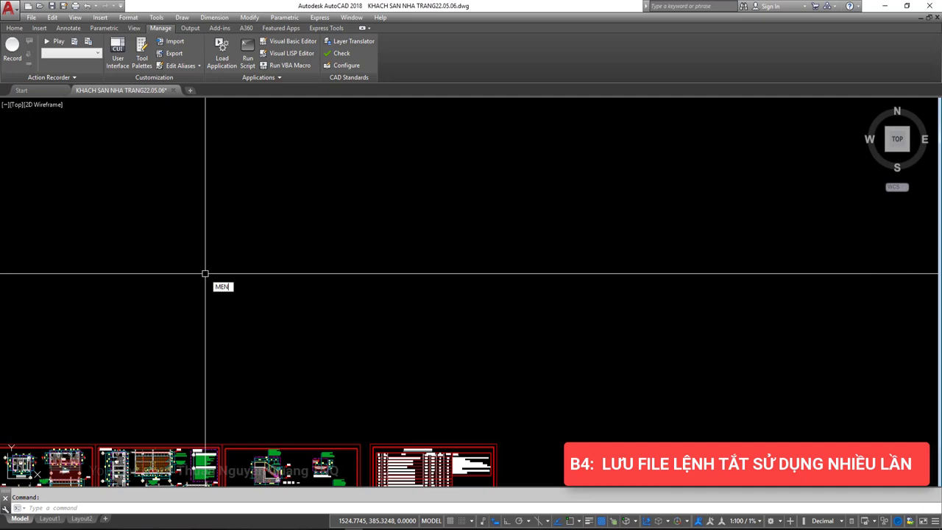
text(U)
key(Return)
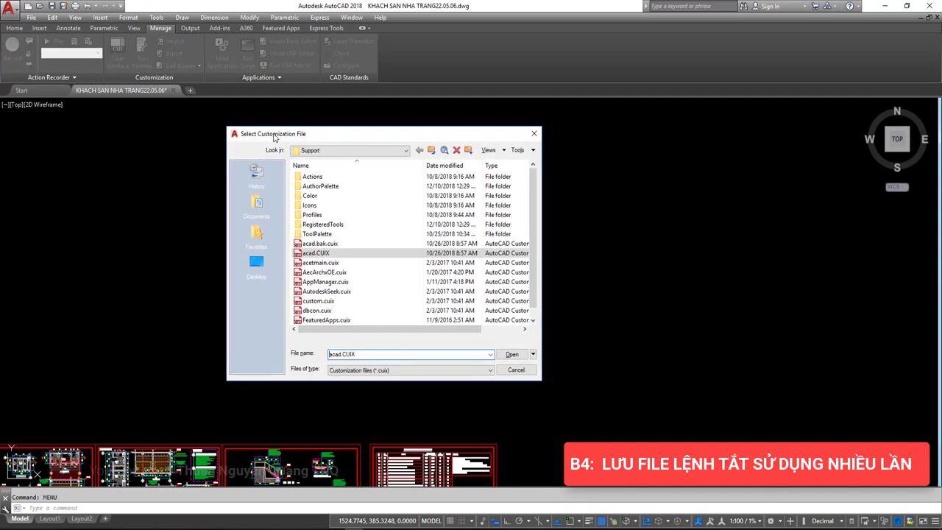
drag(274, 136, 271, 135)
click(319, 151)
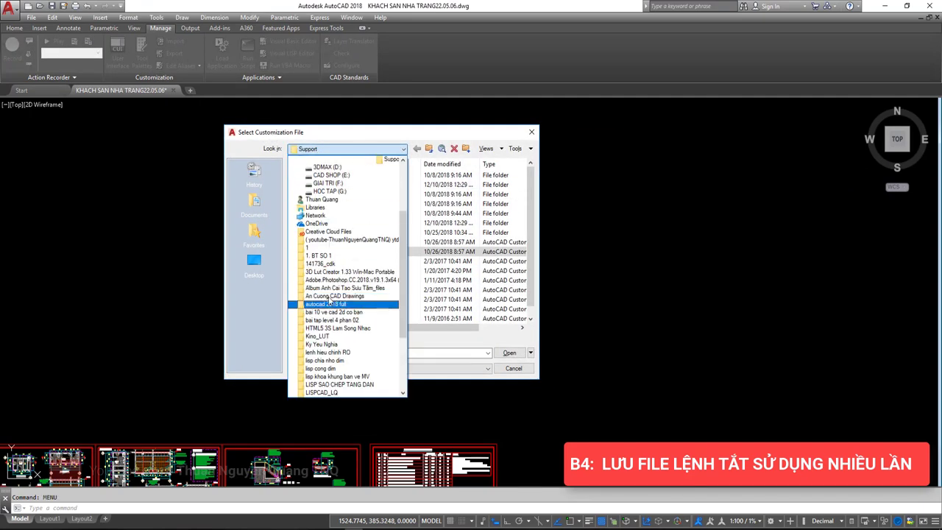
drag(401, 237, 401, 192)
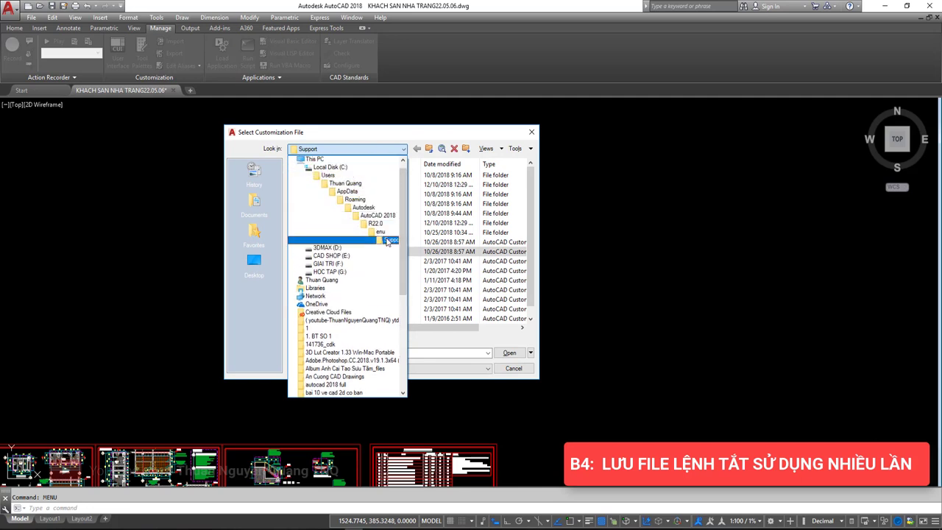
click(520, 370)
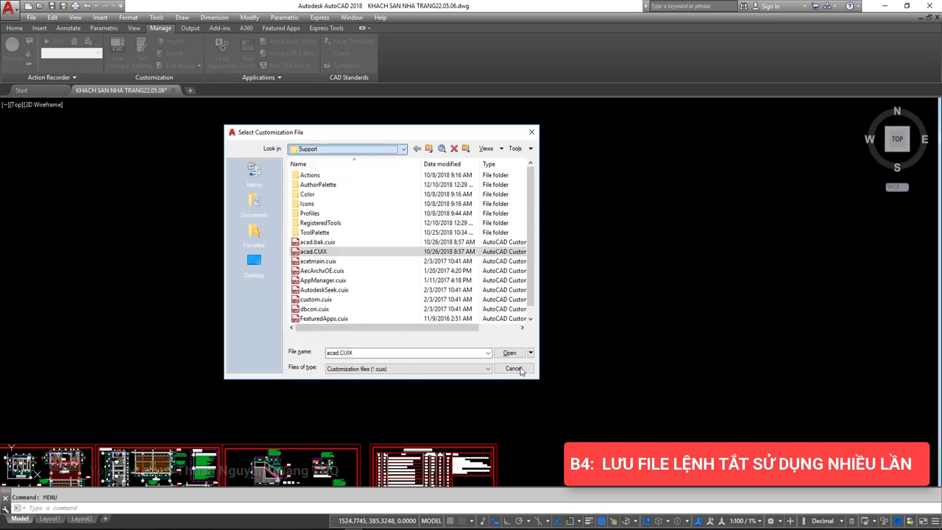
click(317, 149)
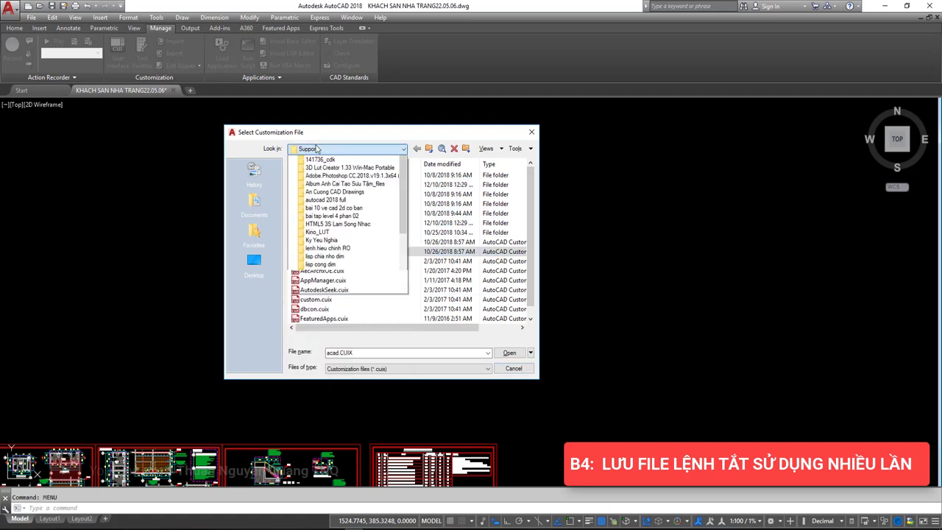
click(421, 277)
- Paste acad.pgp into the Support folder, replacing the existing file
click(317, 280)
click(309, 289)
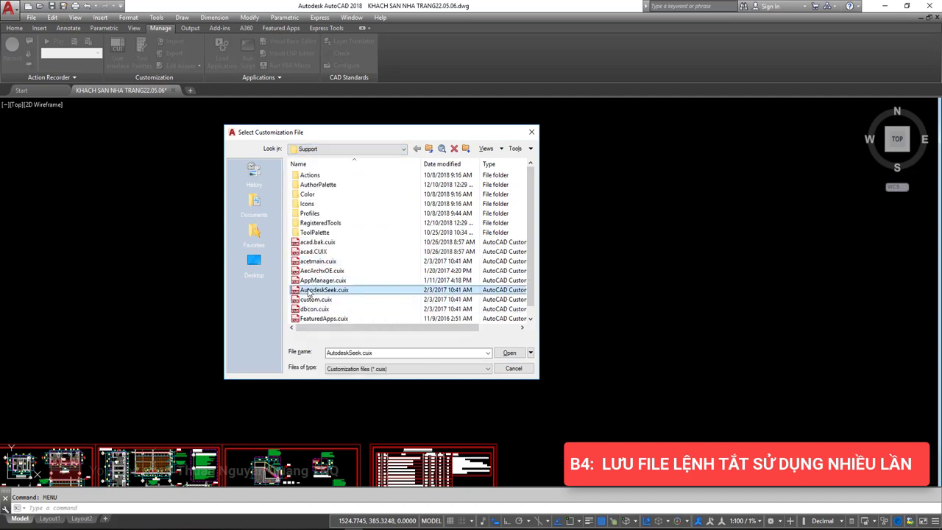
click(313, 270)
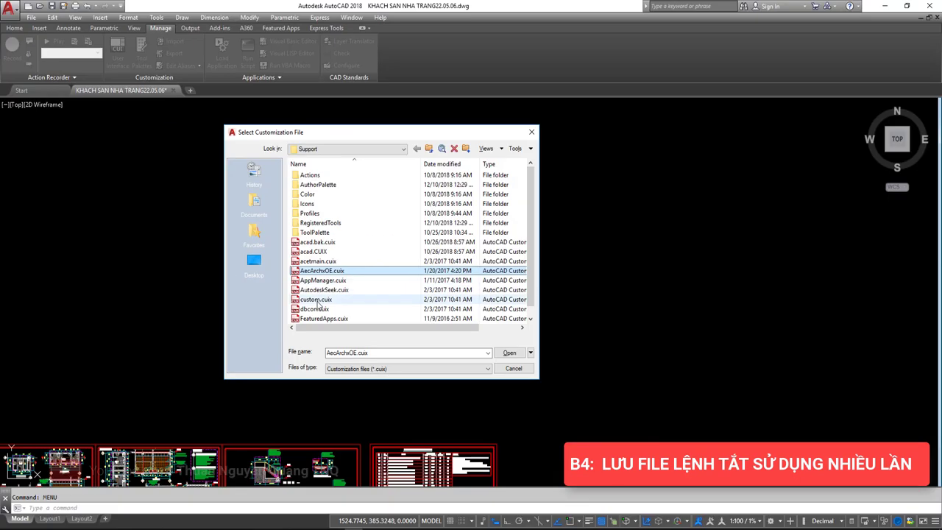
click(315, 299)
right_click(364, 282)
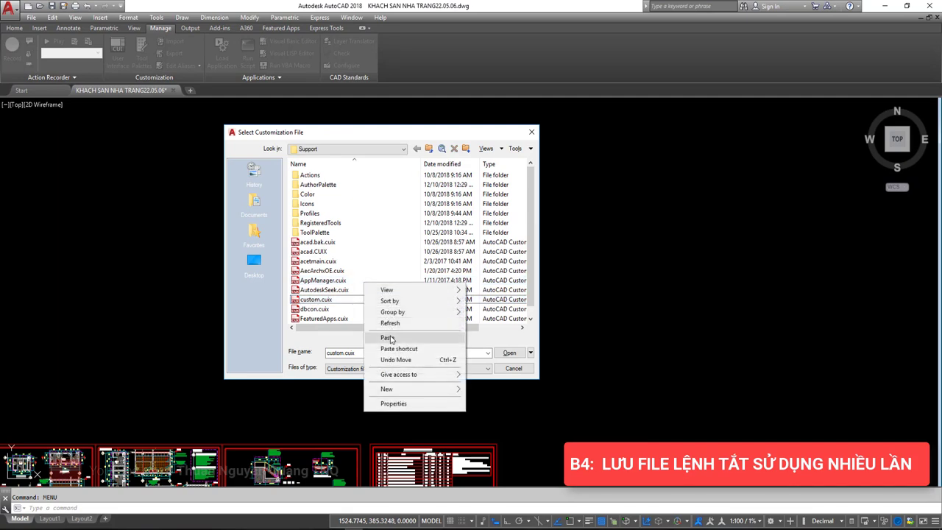
click(387, 337)
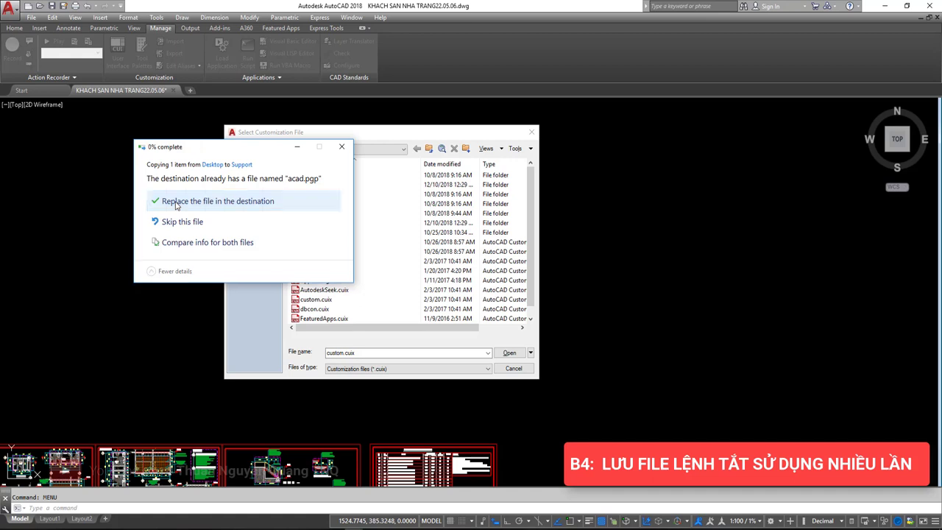
click(176, 204)
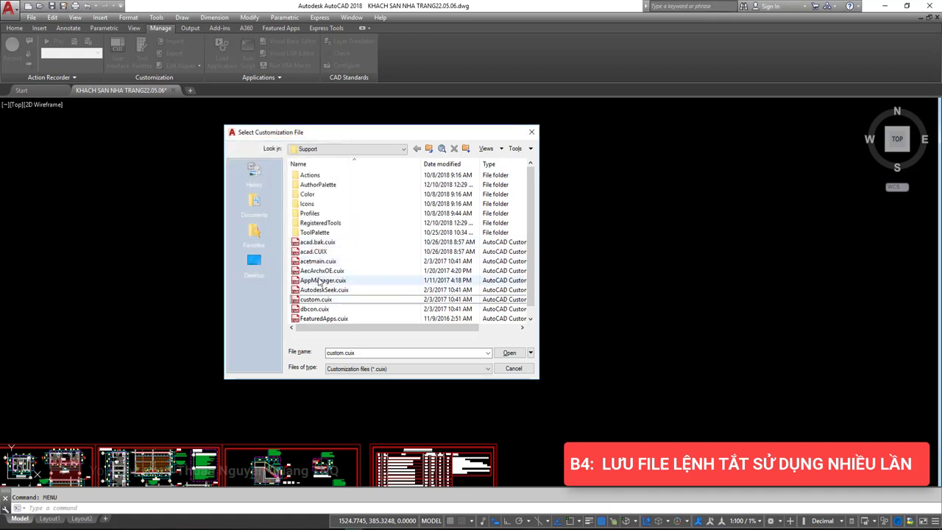
scroll(313, 263, down, 1)
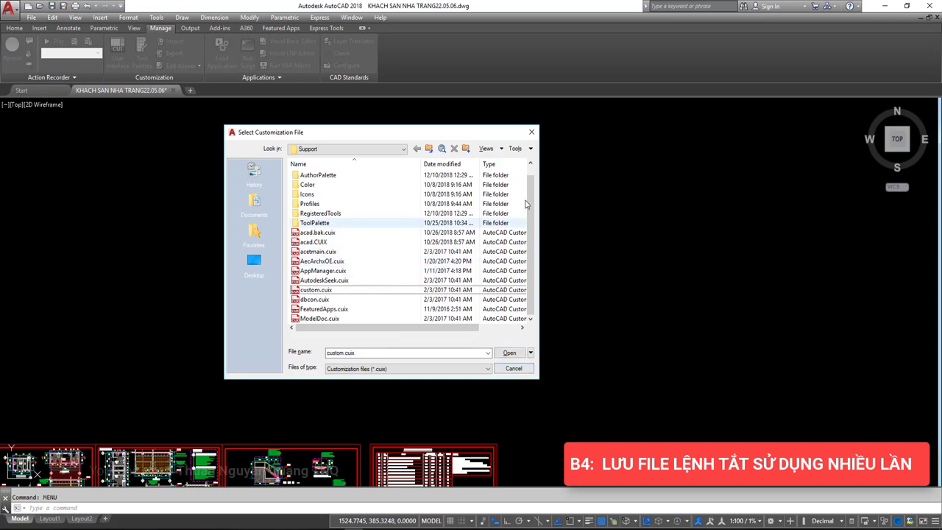
- Close the customization file browser and reload the PGP file with REINIT
click(531, 133)
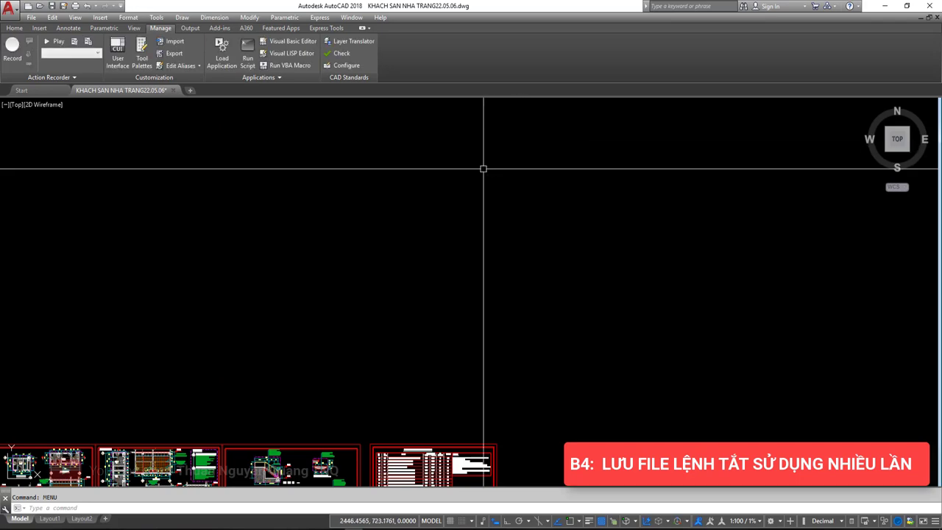
scroll(484, 227, up, 3)
scroll(442, 199, up, 3)
middle_drag(416, 184, 370, 228)
text(RE)
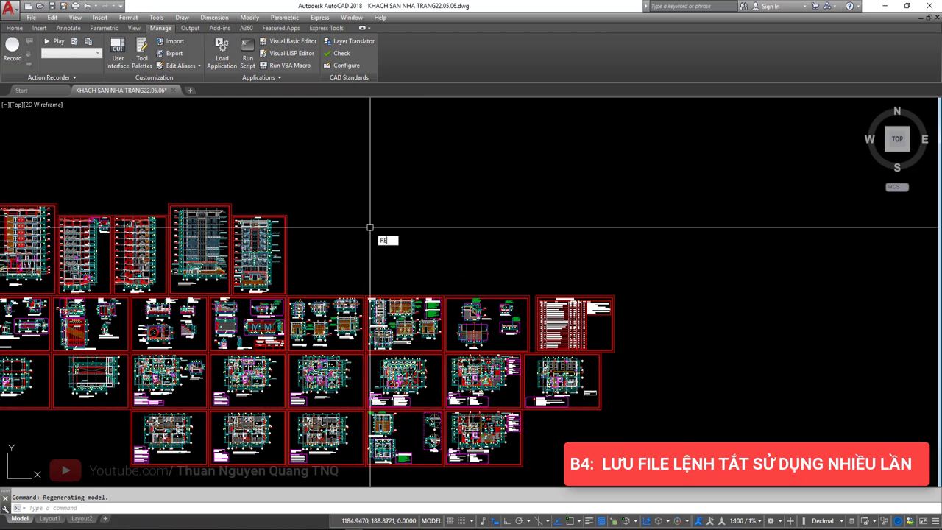
text(INIT)
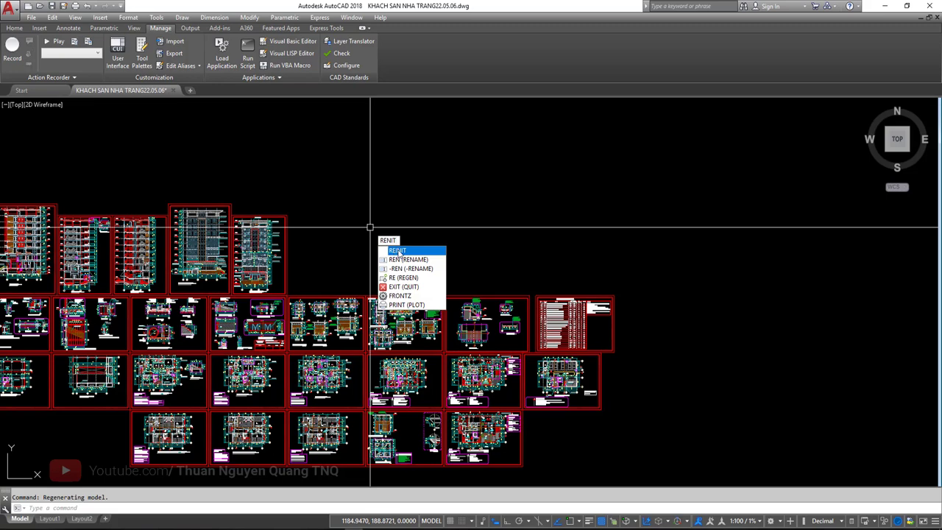
click(398, 251)
click(424, 302)
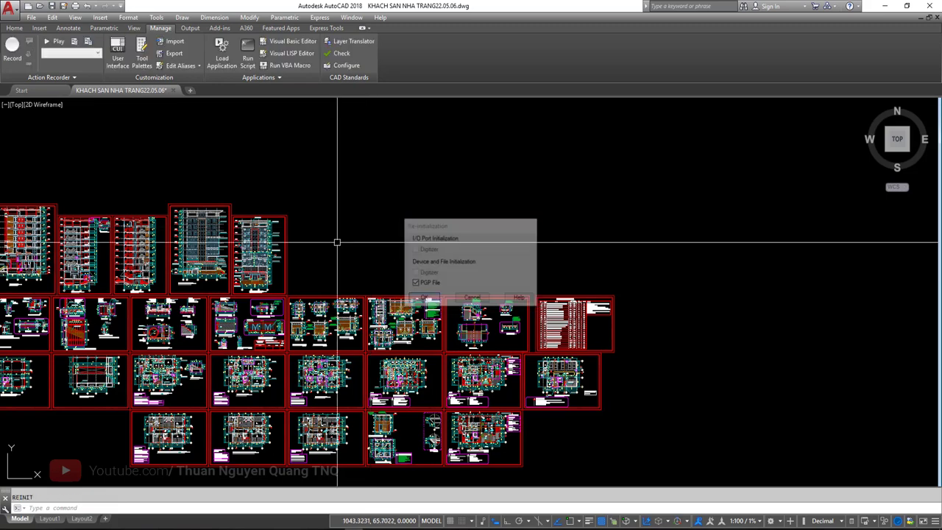
- Test the PL alias by drawing a nine-vertex zigzag polyline
mouse_move(272, 221)
middle_down()
mouse_move(521, 203)
mouse_move(317, 265)
middle_up()
scroll(507, 198, up, 3)
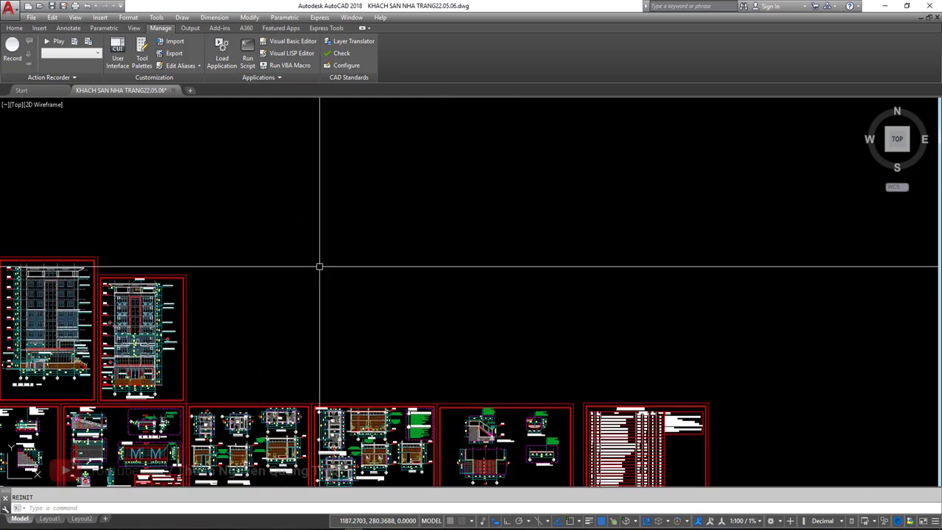
text(pl)
key(Return)
click(308, 274)
click(381, 206)
click(461, 207)
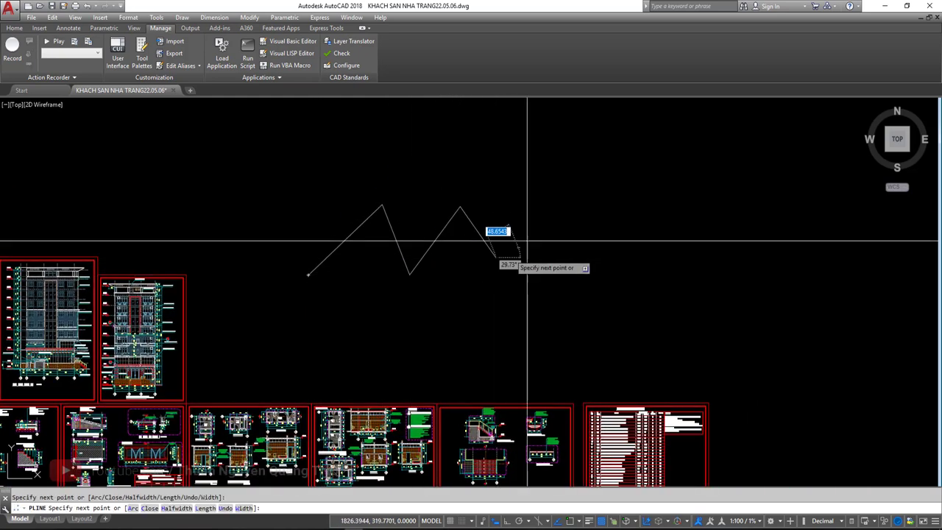
click(495, 257)
click(562, 199)
click(614, 282)
click(667, 211)
click(739, 254)
click(808, 264)
key(Return)
click(925, 299)
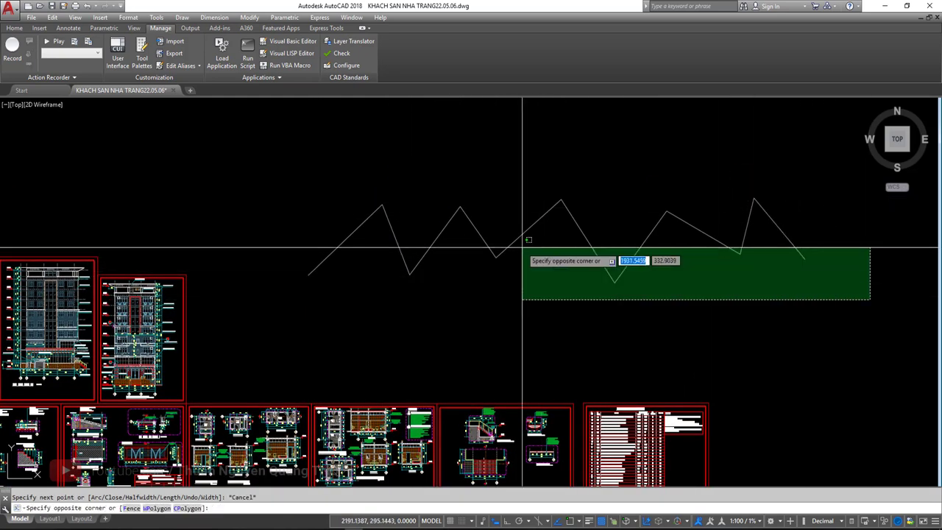
- Select the zigzag test polyline and delete it
click(521, 245)
key(Delete)
scroll(343, 210, down, 5)
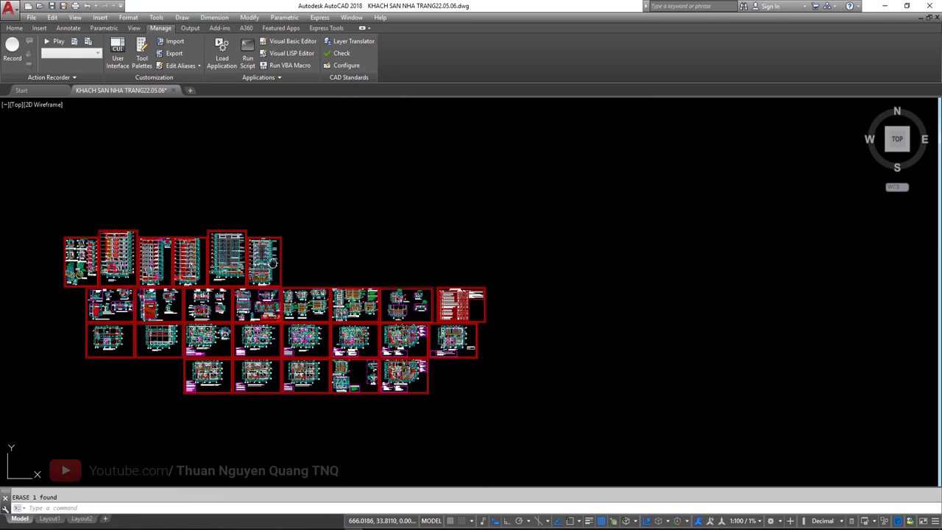
- Pan and zoom across the hotel drawing to review all the red-framed sheets
middle_drag(370, 321, 443, 270)
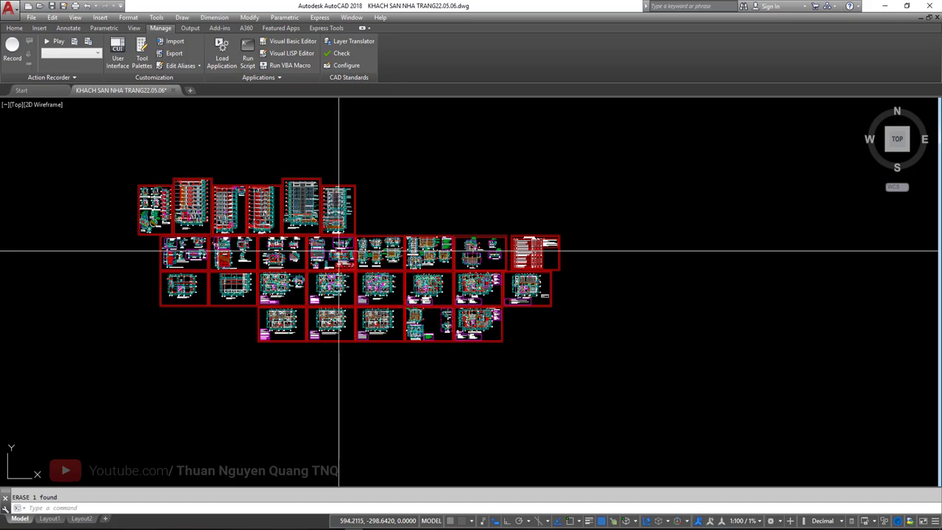
scroll(330, 216, up, 2)
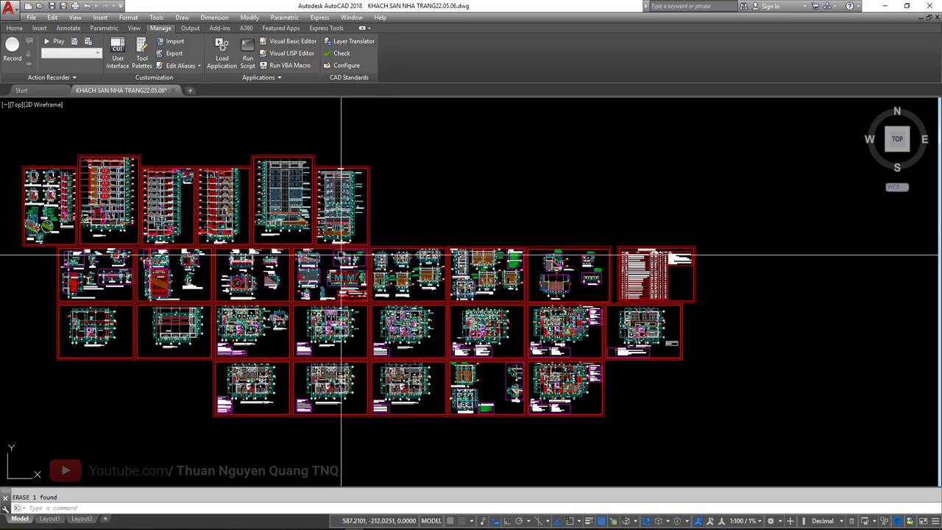
middle_drag(361, 249, 396, 253)
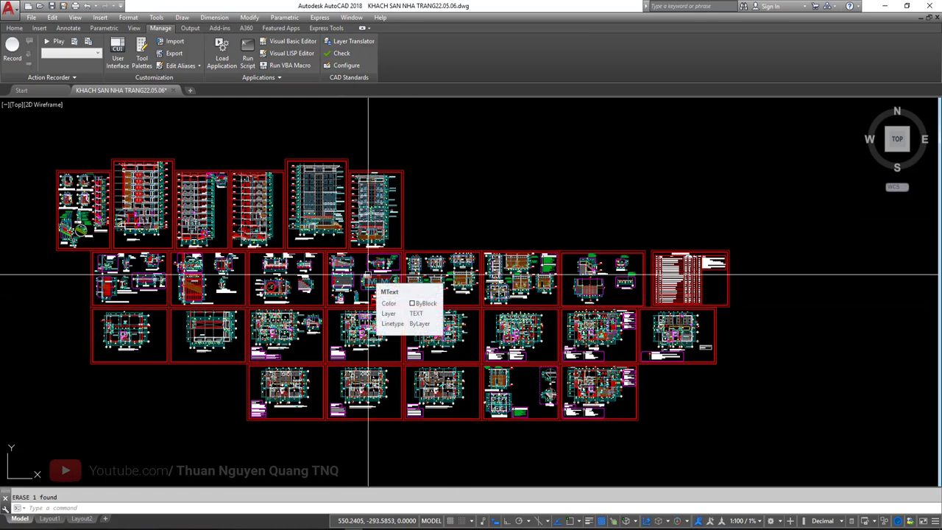
mouse_move(398, 278)
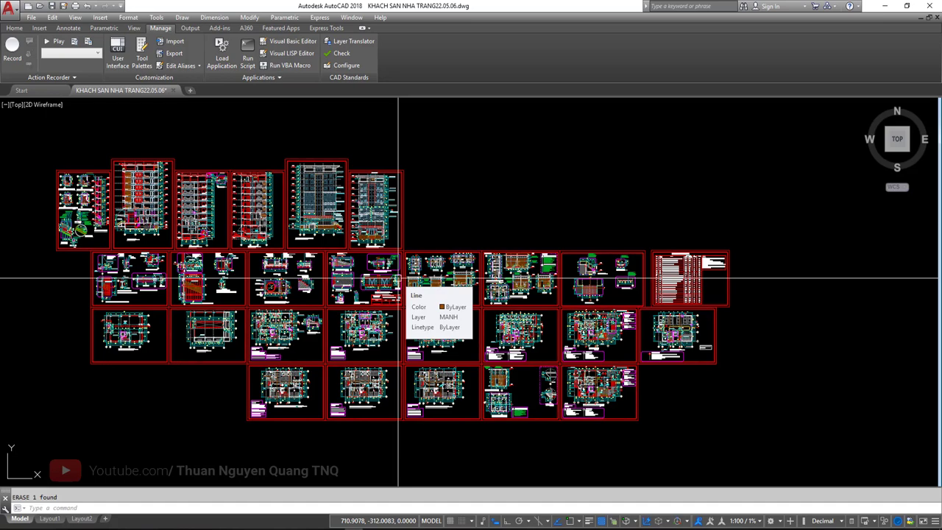
middle_drag(384, 278, 387, 269)
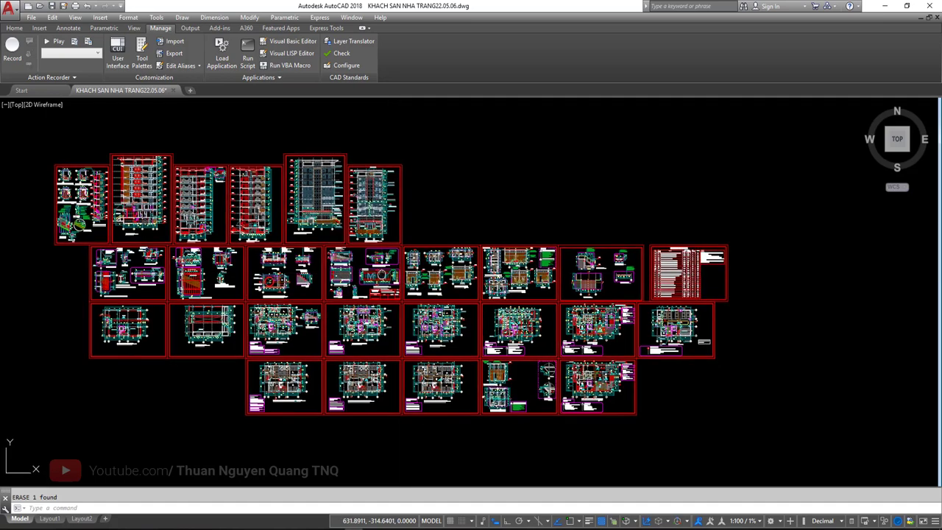
scroll(492, 304, up, 2)
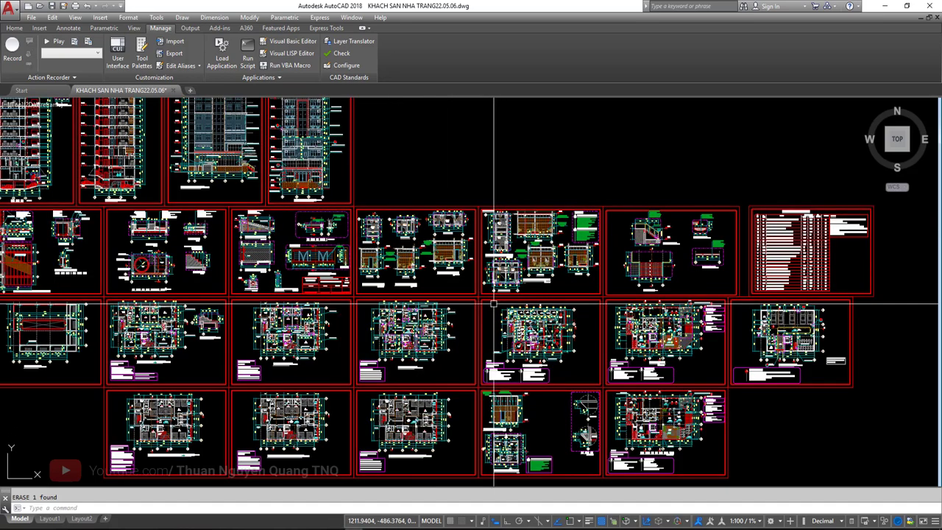
scroll(492, 304, down, 2)
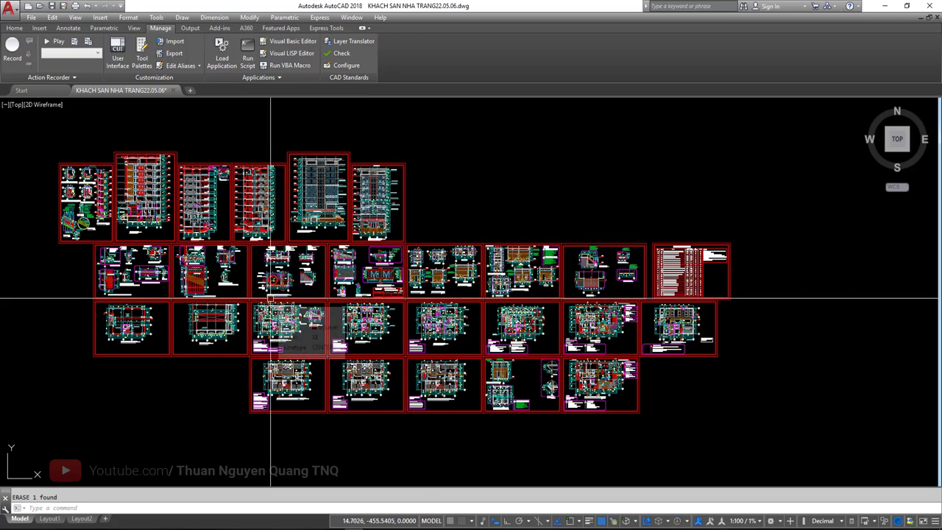
middle_drag(270, 299, 374, 303)
middle_drag(442, 228, 399, 219)
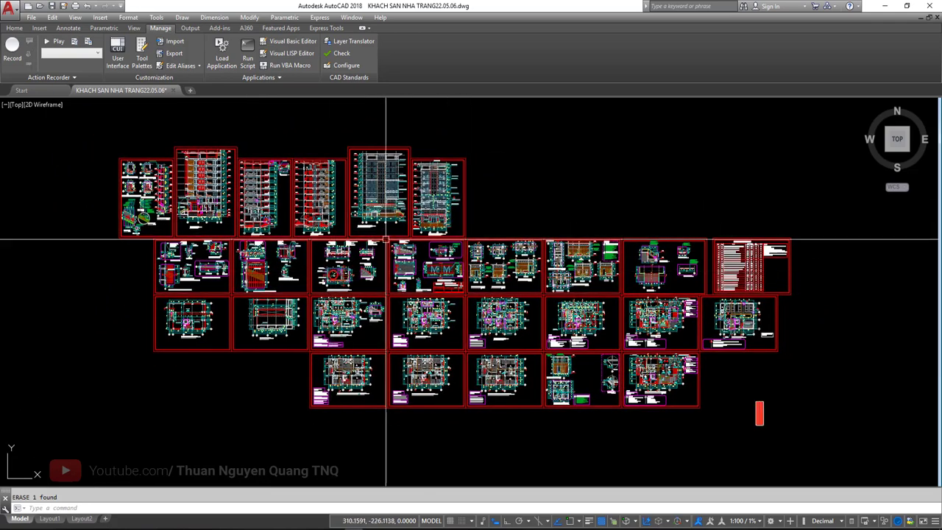
scroll(279, 130, down, 1)
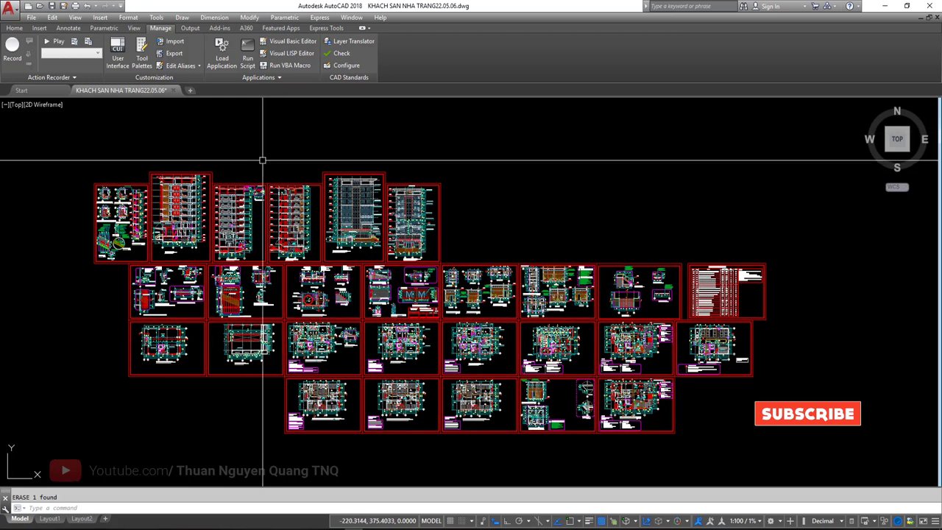
scroll(260, 160, down, 2)
scroll(273, 168, up, 2)
mouse_move(271, 199)
middle_down()
mouse_move(345, 188)
mouse_move(353, 240)
middle_up()
- Switch the ribbon to the Home tab's drawing and editing tools
click(14, 28)
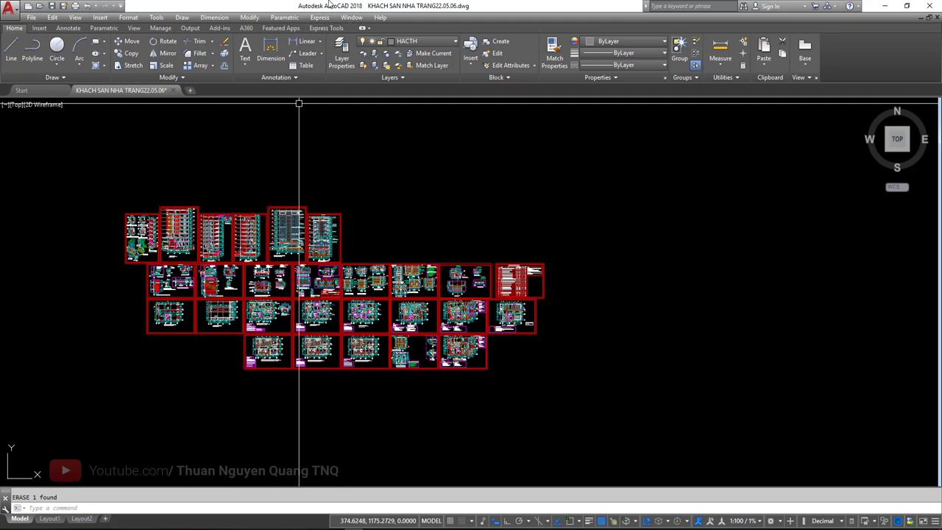
scroll(256, 166, up, 2)
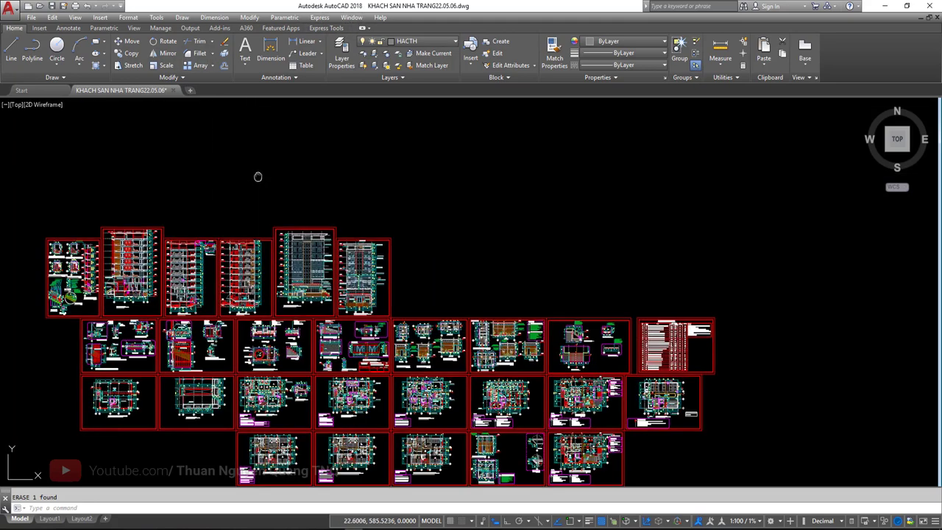
scroll(287, 169, down, 2)
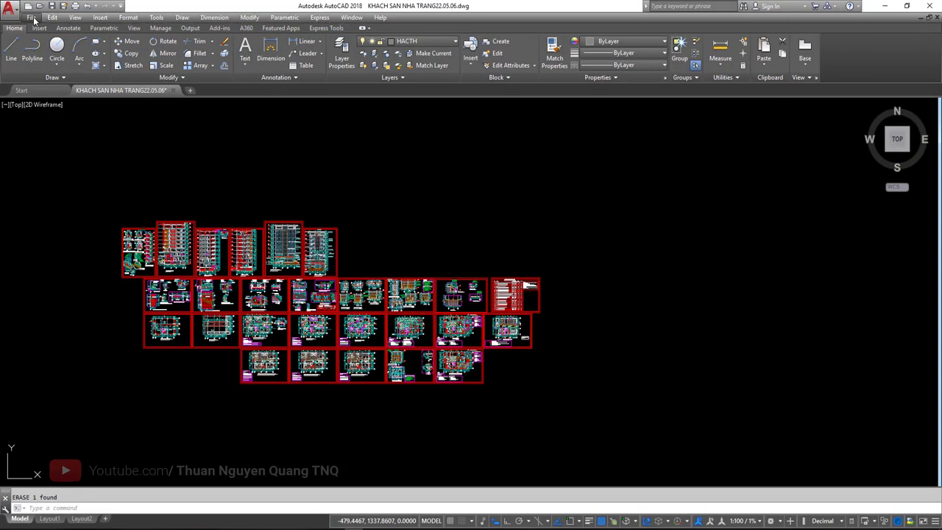
click(152, 19)
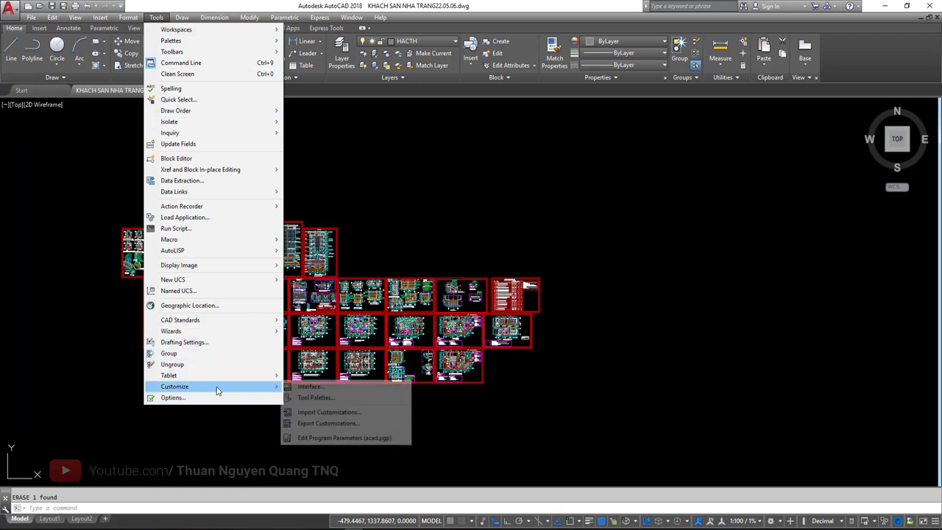
mouse_move(175, 386)
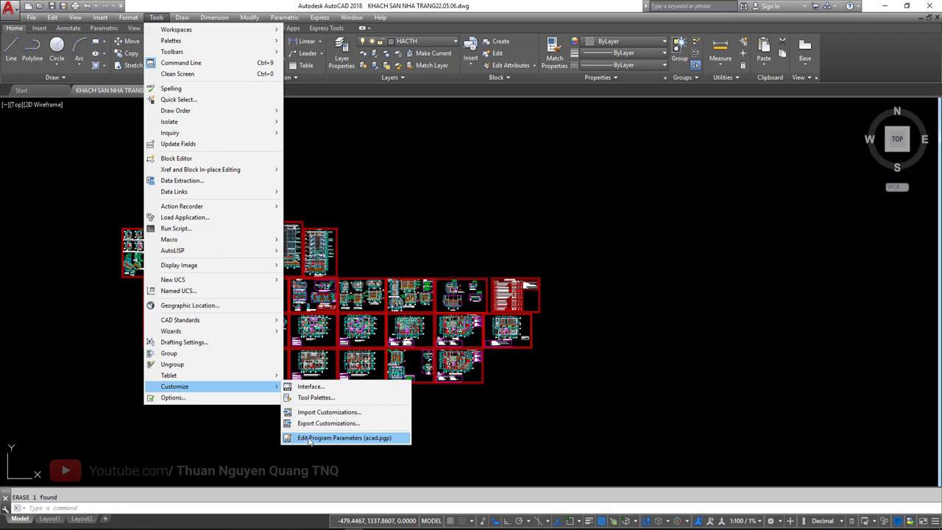
click(309, 438)
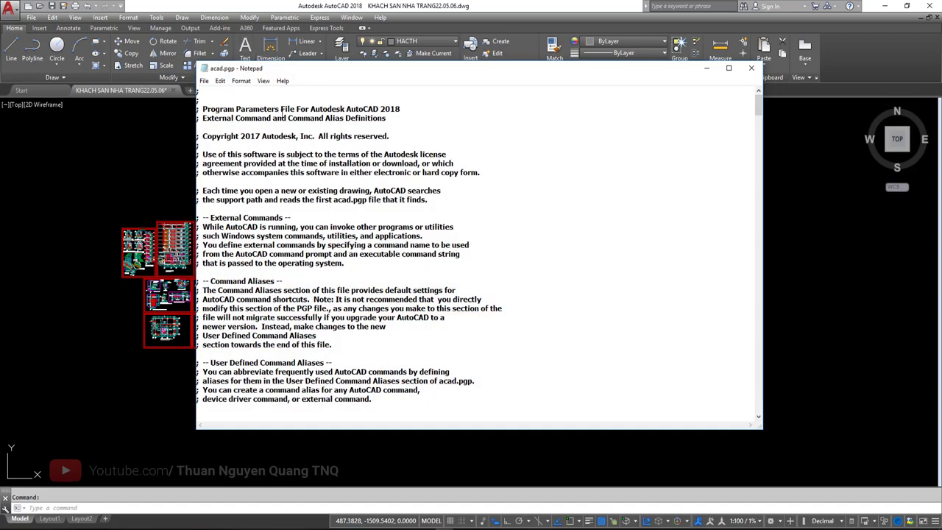
drag(757, 107, 748, 109)
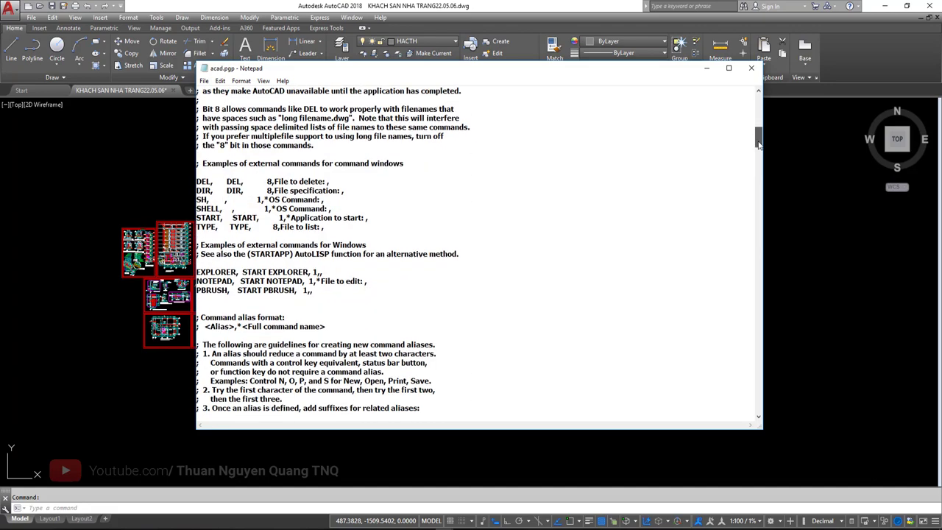
drag(755, 114, 755, 99)
click(750, 67)
middle_drag(232, 236, 261, 210)
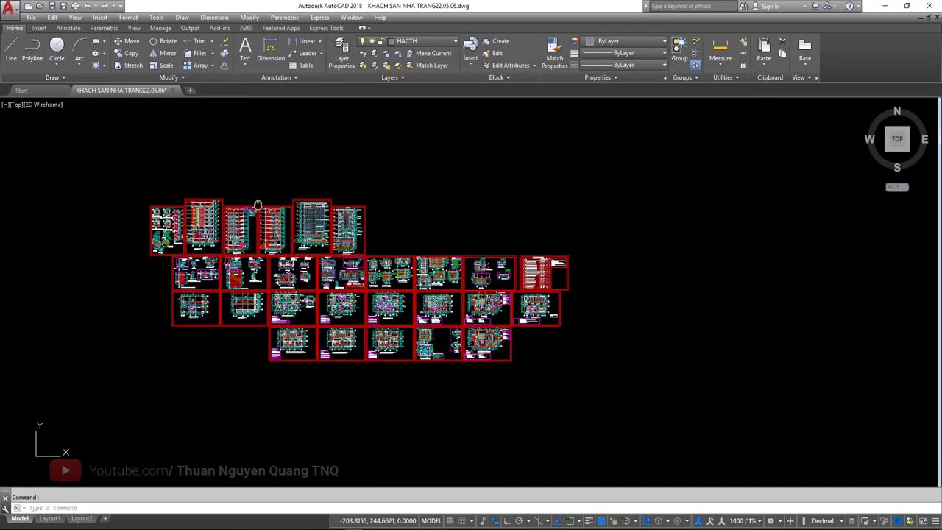